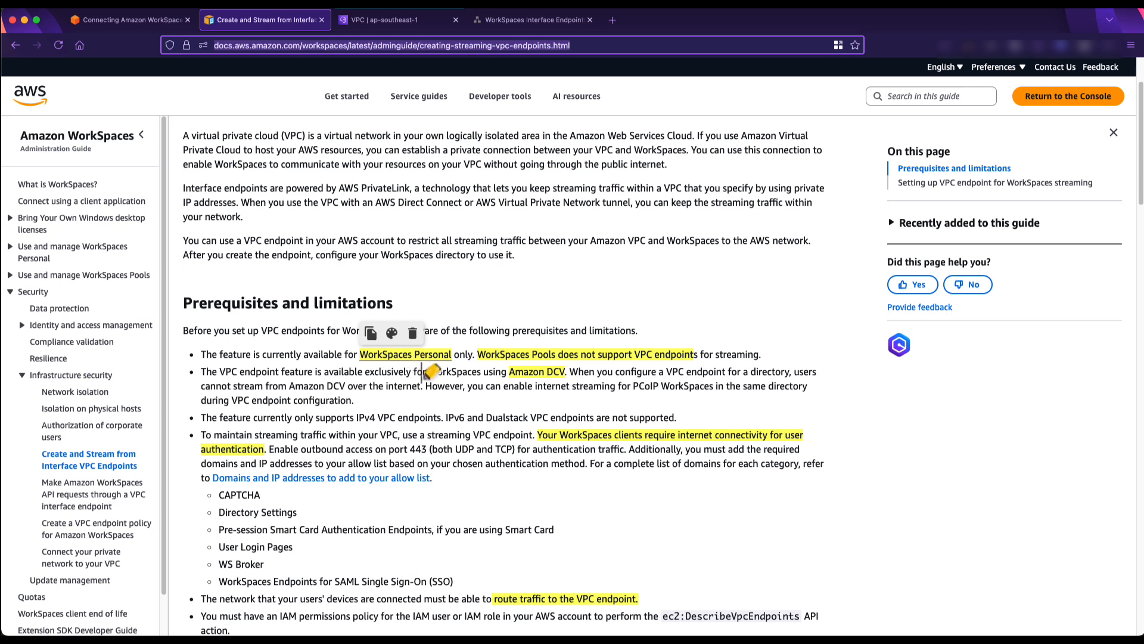
# Finish reading the streaming VPC endpoint prerequisites, then go to the VPC console's Endpoints page.
pyautogui.click(475, 320)
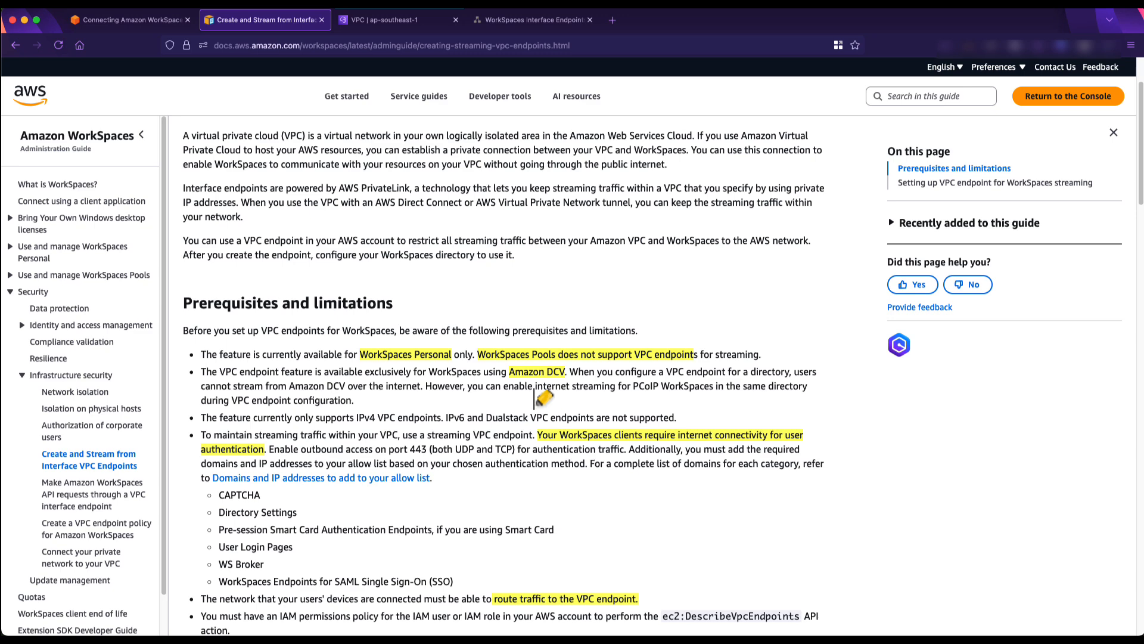
pyautogui.click(395, 21)
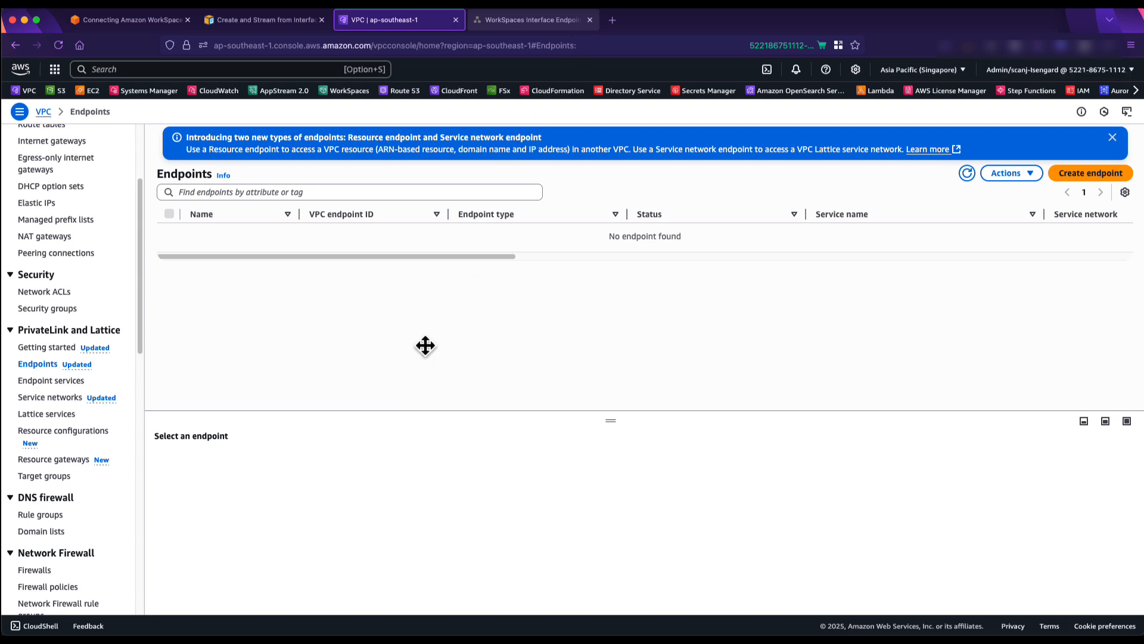
# Switch to the 'WorkSpaces Interface Endpoints - Privatelink' diagram in diagrams.net.
pyautogui.hotkey('ctrl', 'Tab')
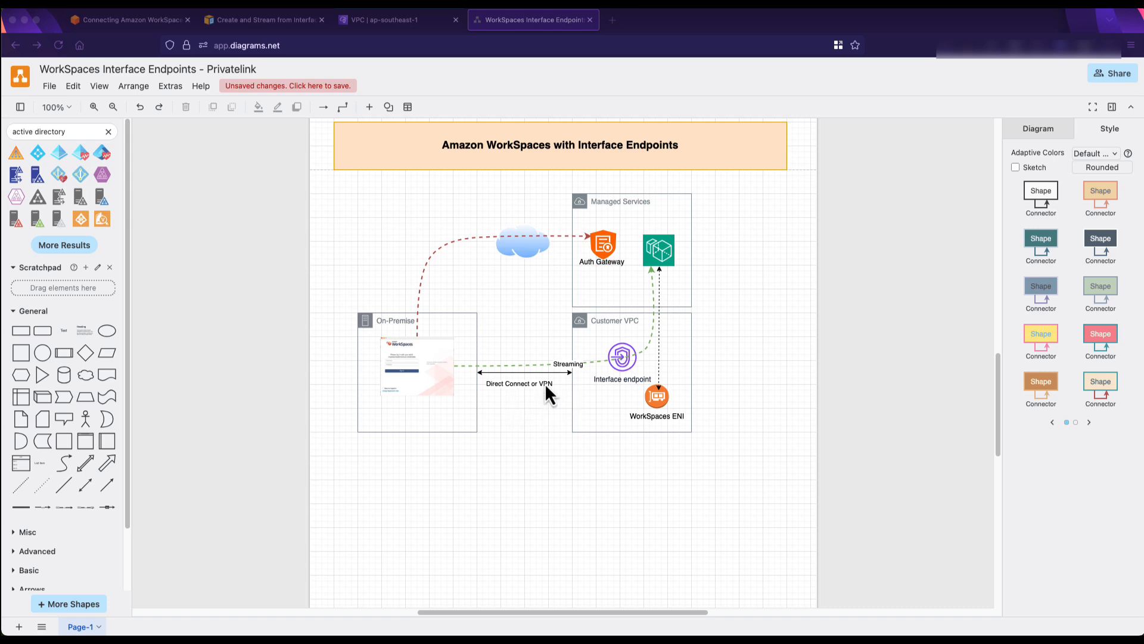
# Scroll up to the 'Amazon WorkSpaces (Default)' diagram and back down to compare them.
pyautogui.scroll(10, 523, 335)
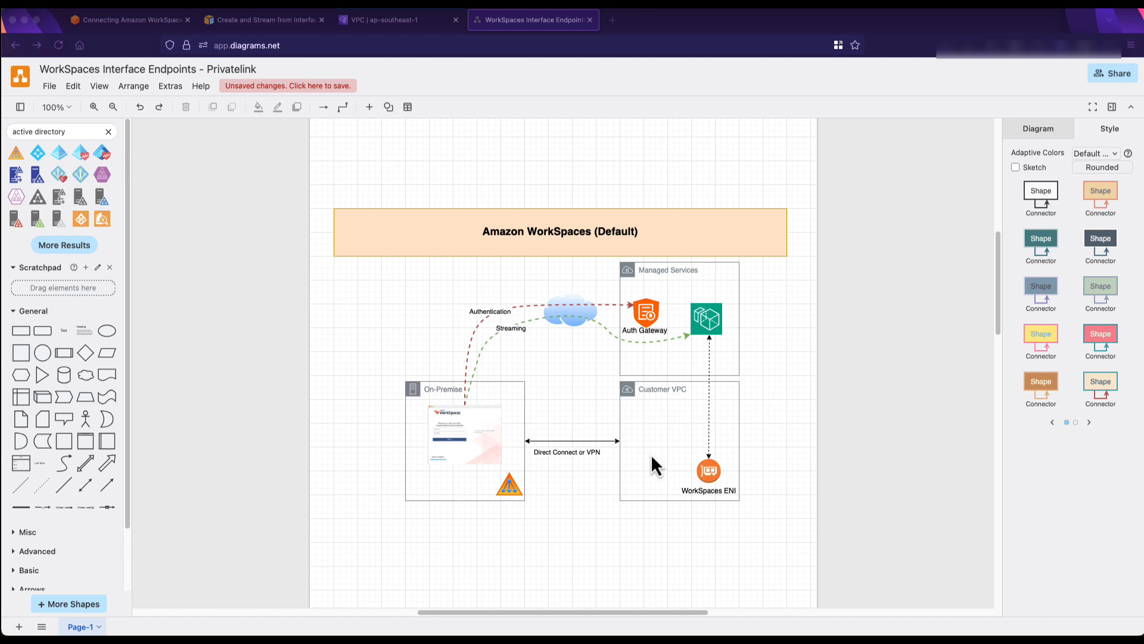
pyautogui.scroll(-10, 652, 457)
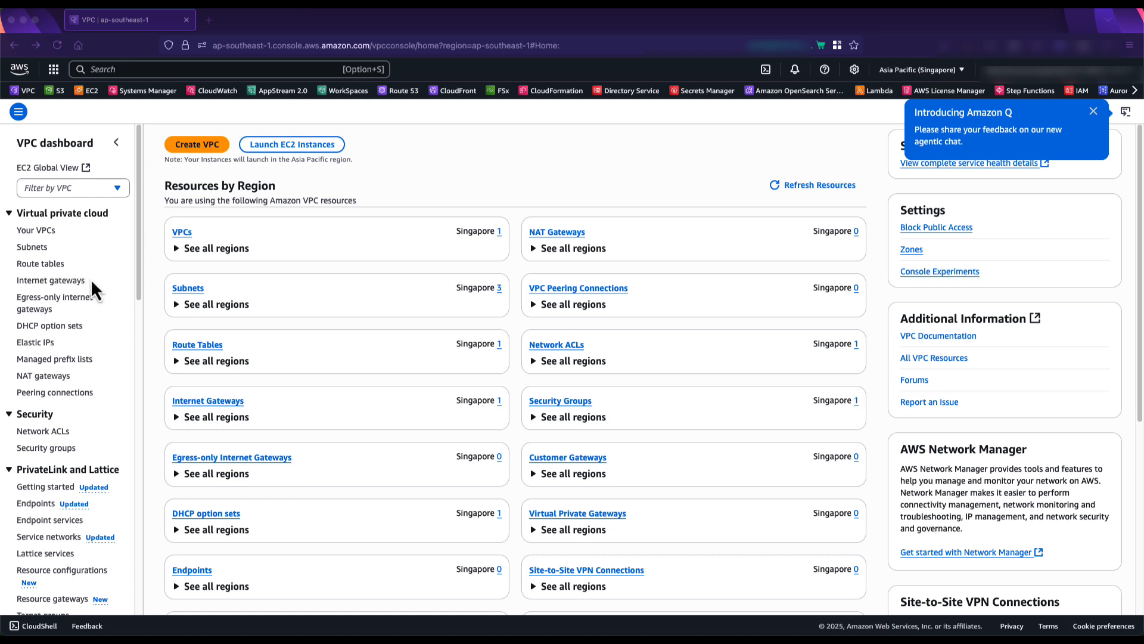
# From the VPC sidebar, open Security groups and start a new security group.
pyautogui.click(113, 65)
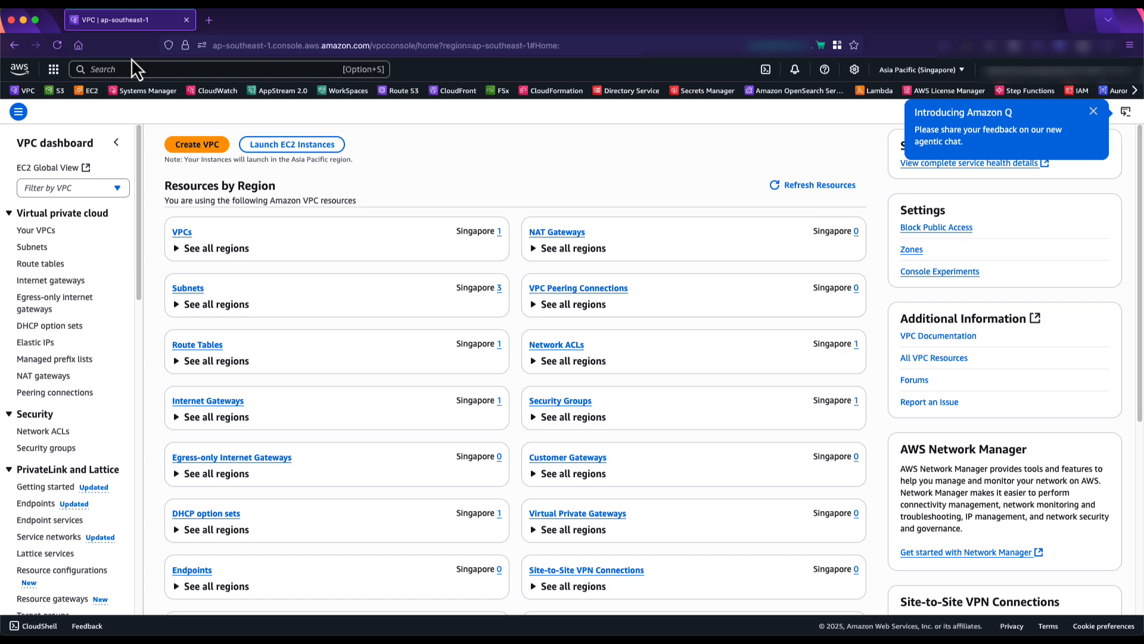
pyautogui.scroll(-5, 93, 318)
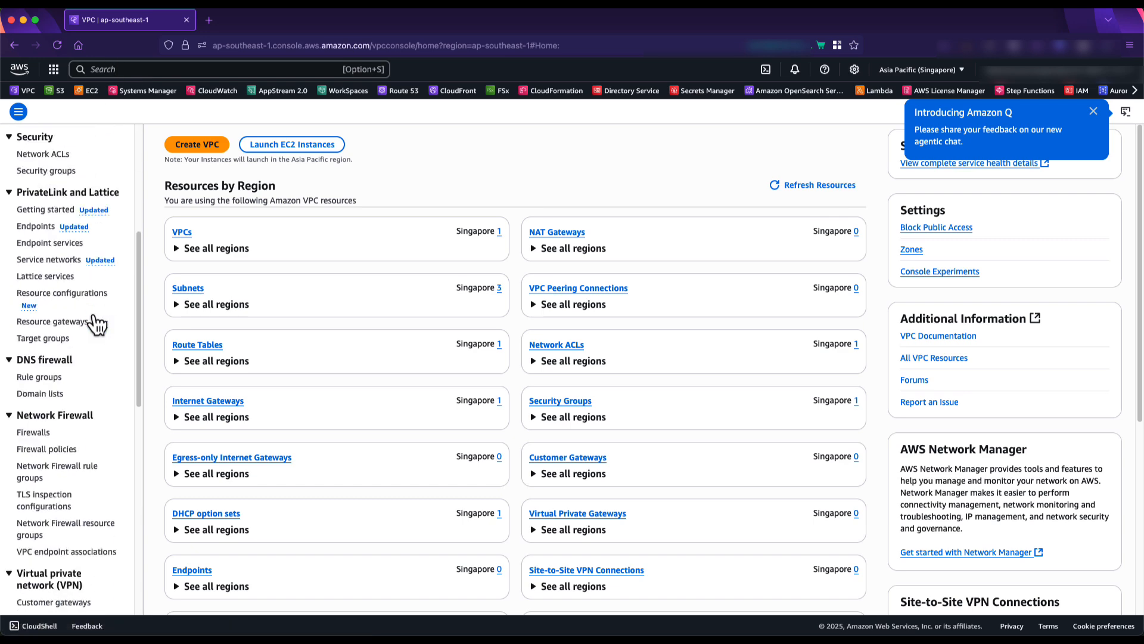
pyautogui.click(53, 169)
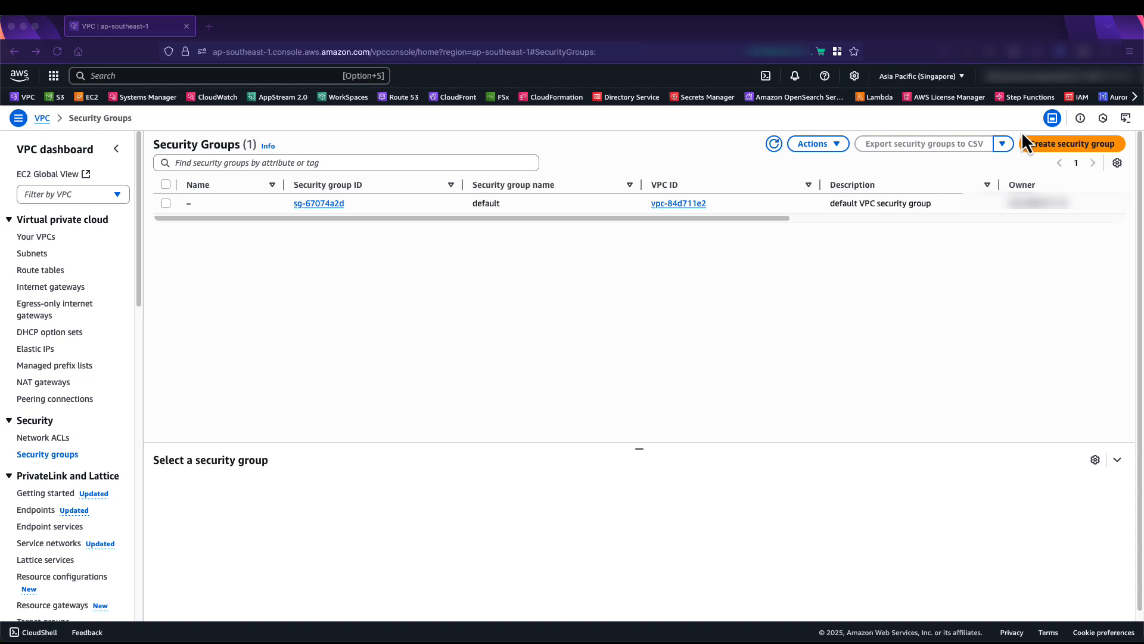
pyautogui.click(1040, 141)
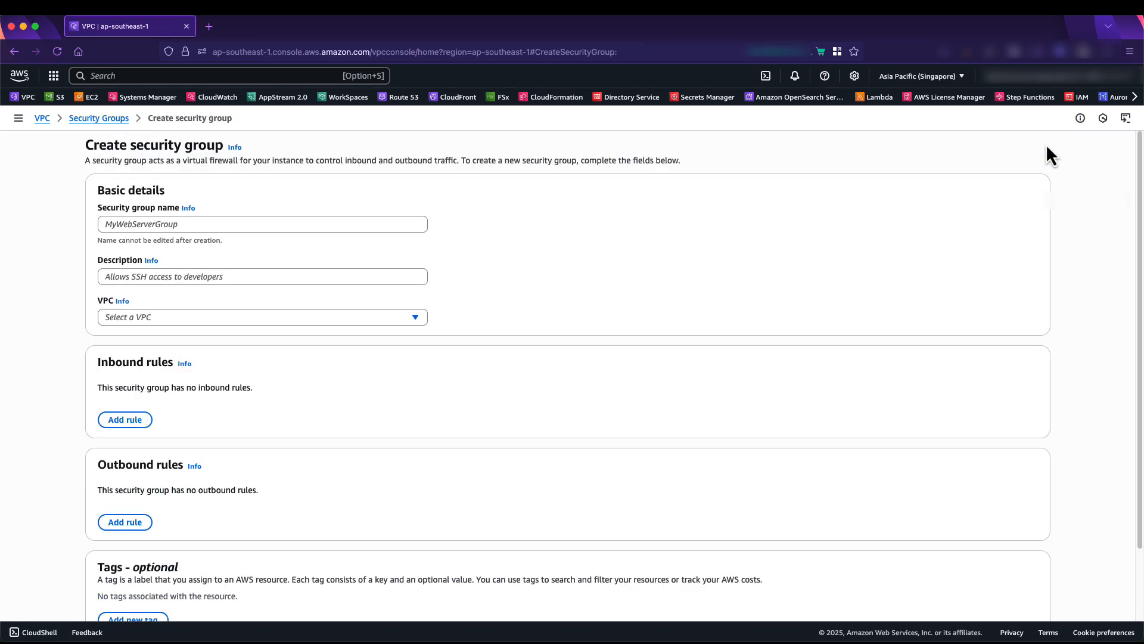
# Enter 'secgroup-workspaces-privatelink' as the group's name and description, and choose VPC vpc-84d711e2.
pyautogui.click(179, 225)
pyautogui.write('secgroup-')
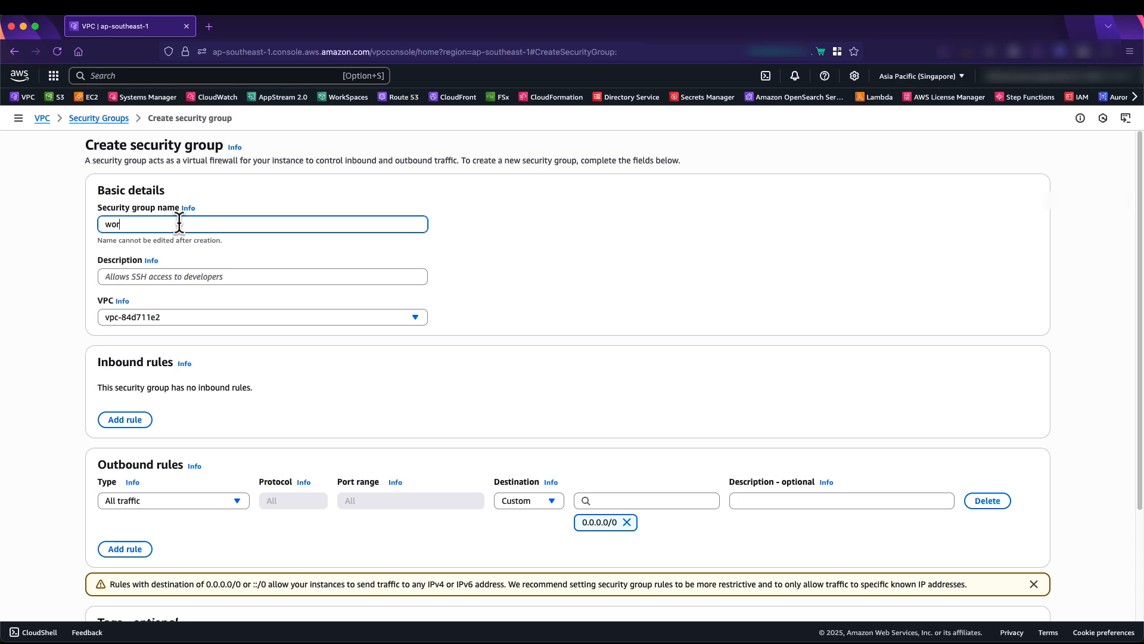
pyautogui.write('workspaces-privatelink')
pyautogui.press('super+a')
pyautogui.press('super+c')
pyautogui.press('Tab')
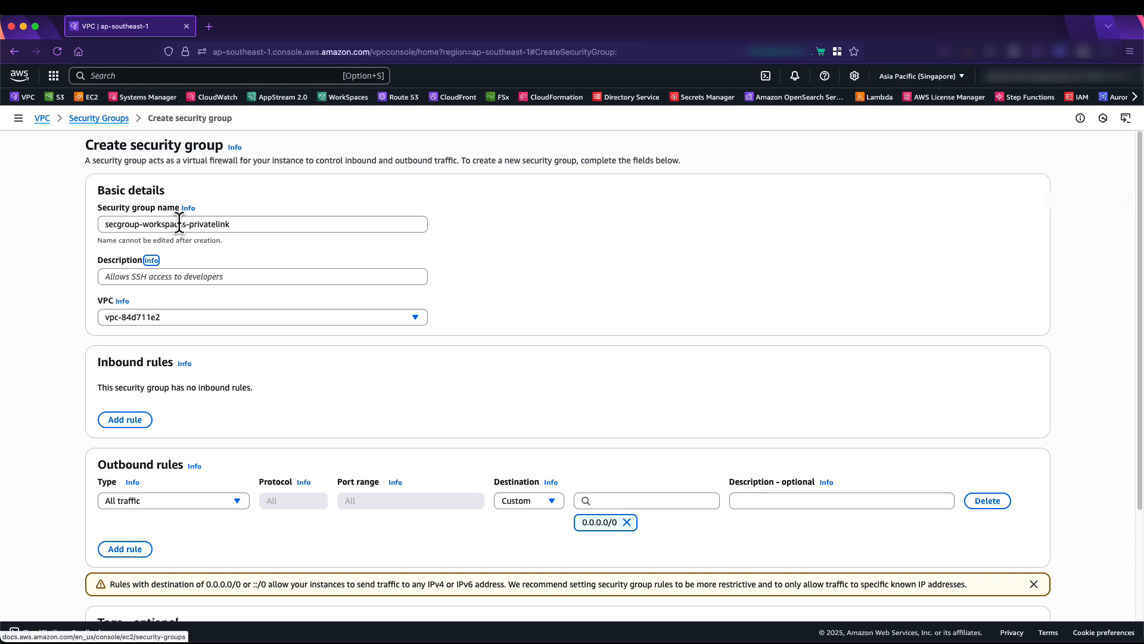
pyautogui.press('Tab')
pyautogui.press('super+v')
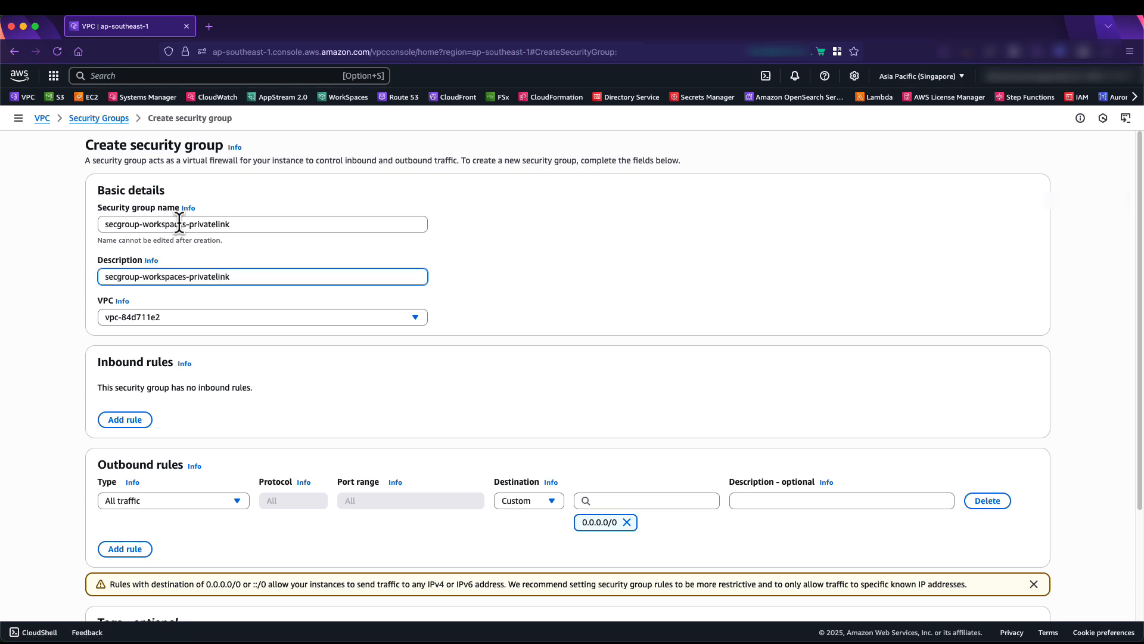
pyautogui.click(184, 322)
pyautogui.click(162, 355)
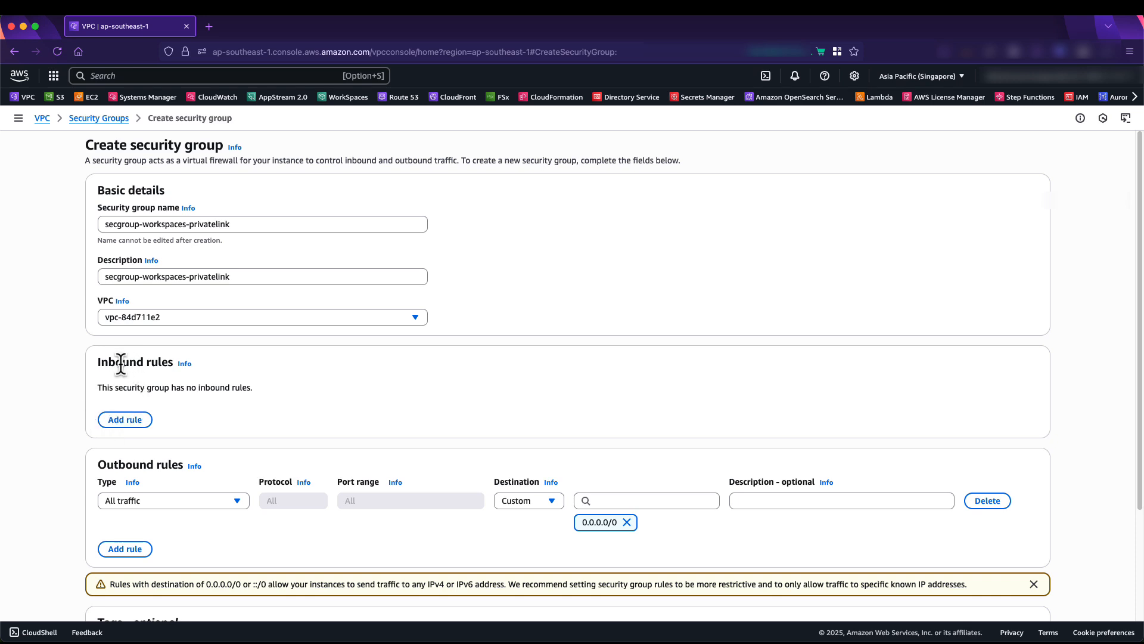
# Add four inbound rules, making the third and fourth Custom UDP.
pyautogui.click(124, 420)
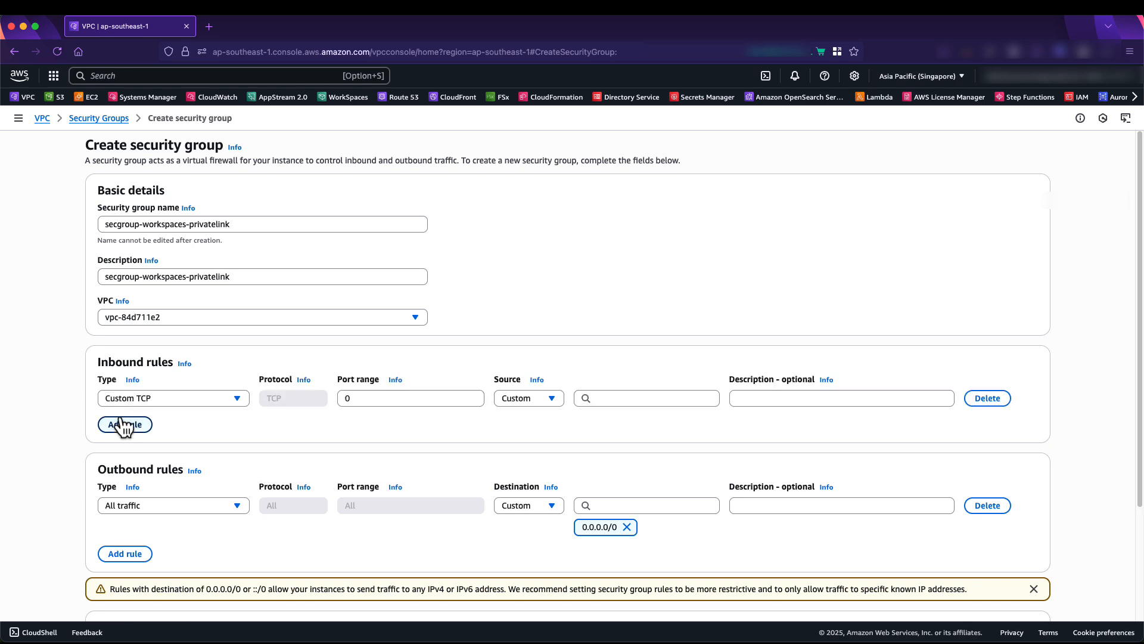
pyautogui.click(137, 426)
pyautogui.click(137, 446)
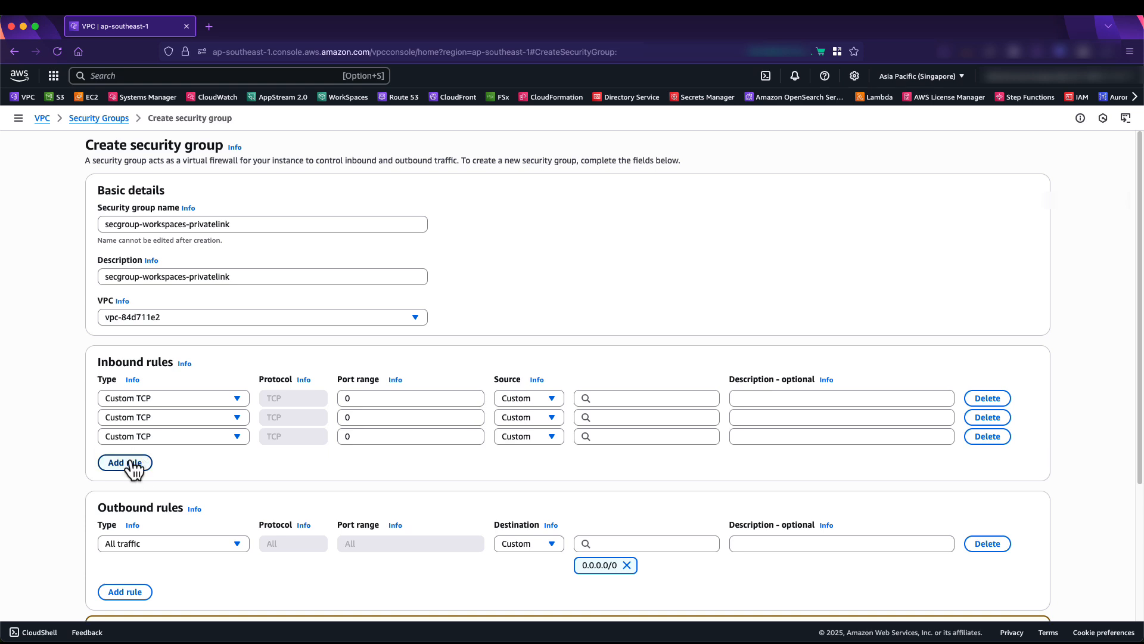
pyautogui.click(136, 464)
pyautogui.click(210, 441)
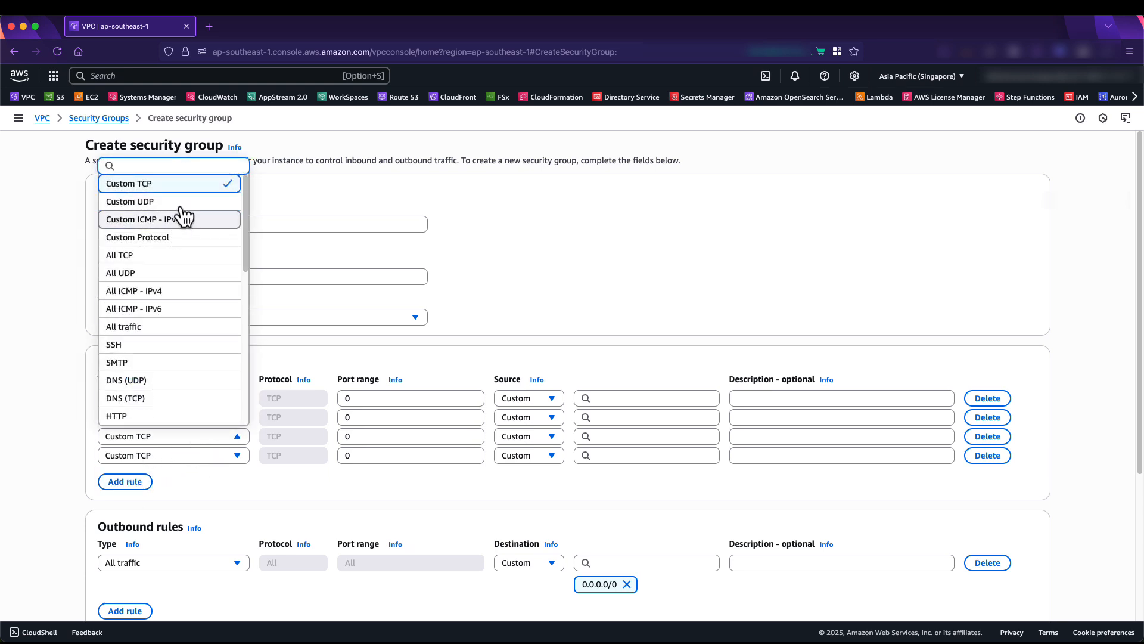
pyautogui.click(167, 202)
pyautogui.click(167, 455)
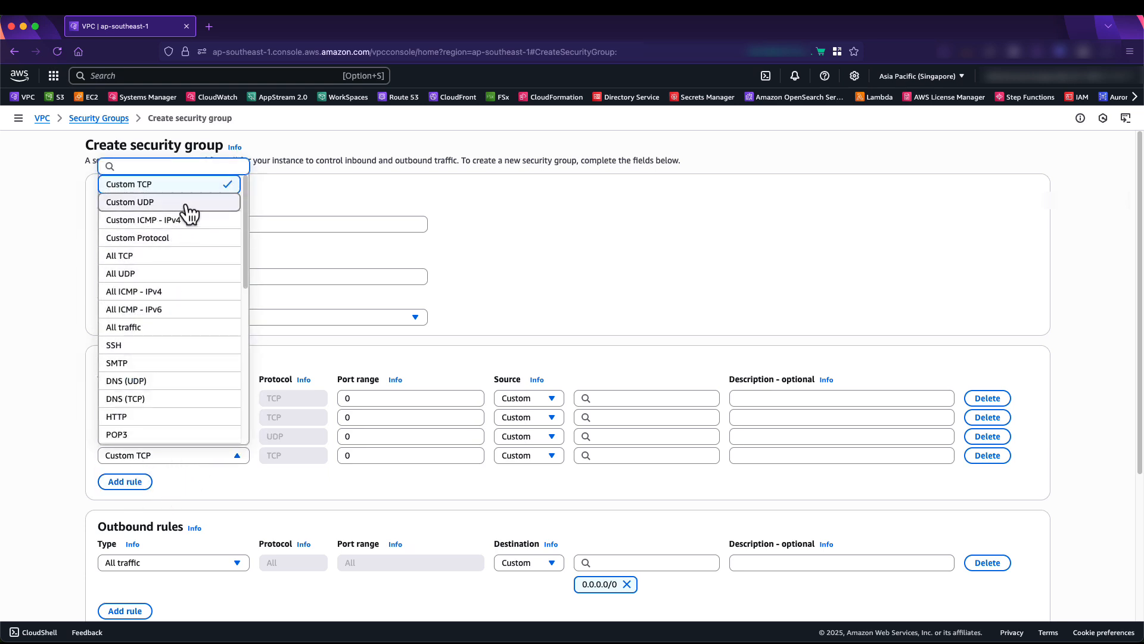
pyautogui.click(116, 203)
# Set the rules' port ranges to 443, 4195, 443 and 4195.
pyautogui.click(367, 398)
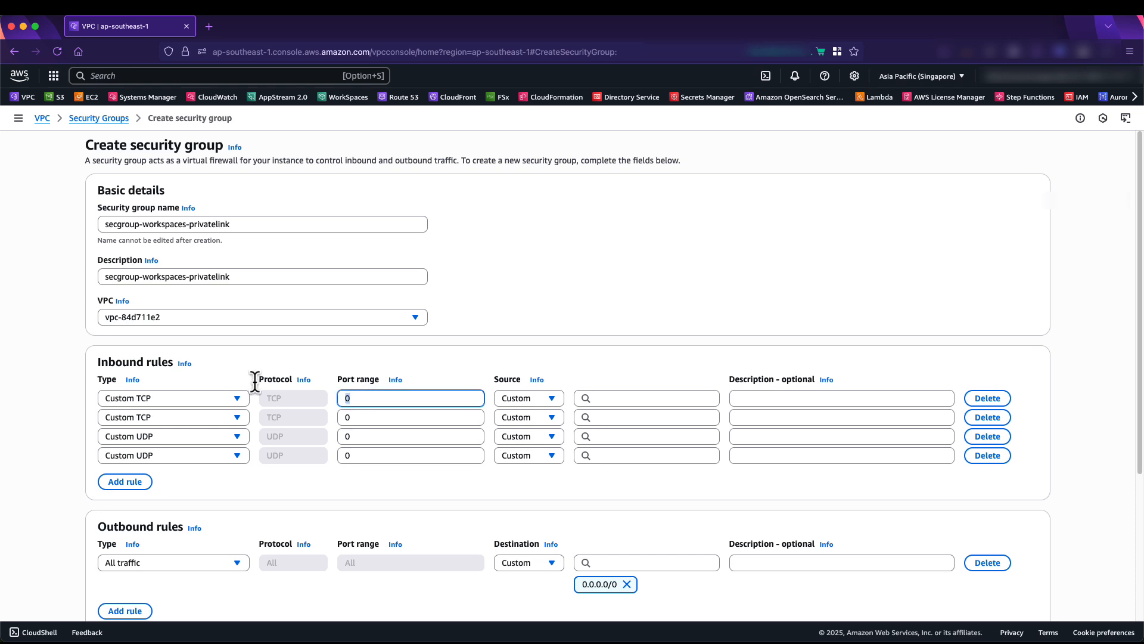
pyautogui.press('BackSpace')
pyautogui.write('443')
pyautogui.click(324, 437)
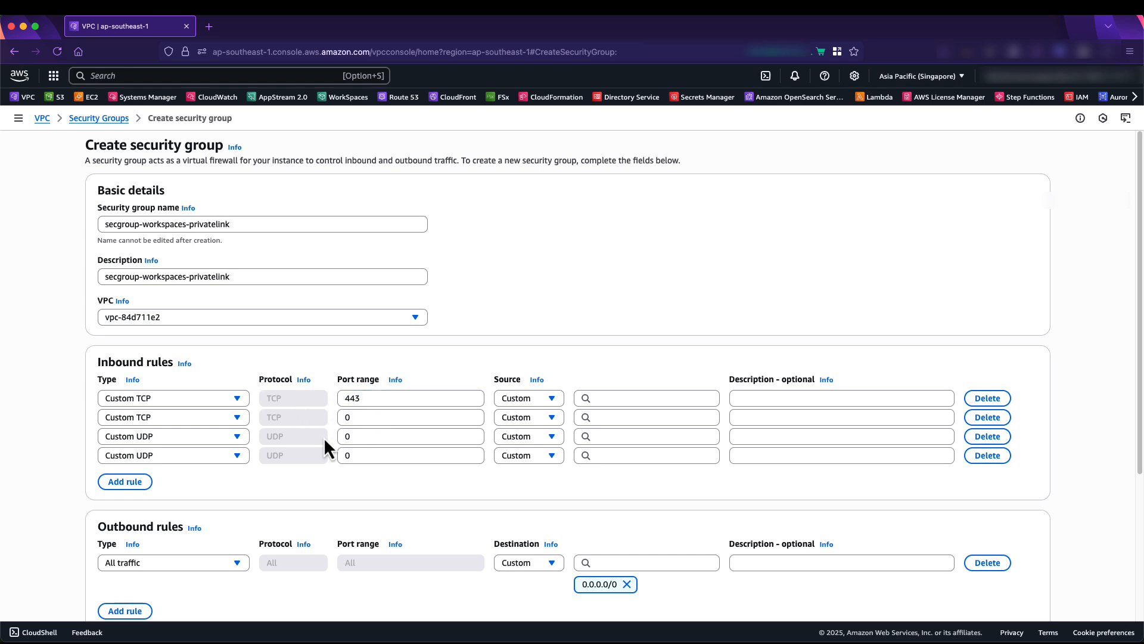
pyautogui.click(363, 437)
pyautogui.press('BackSpace')
pyautogui.write('443')
pyautogui.click(355, 417)
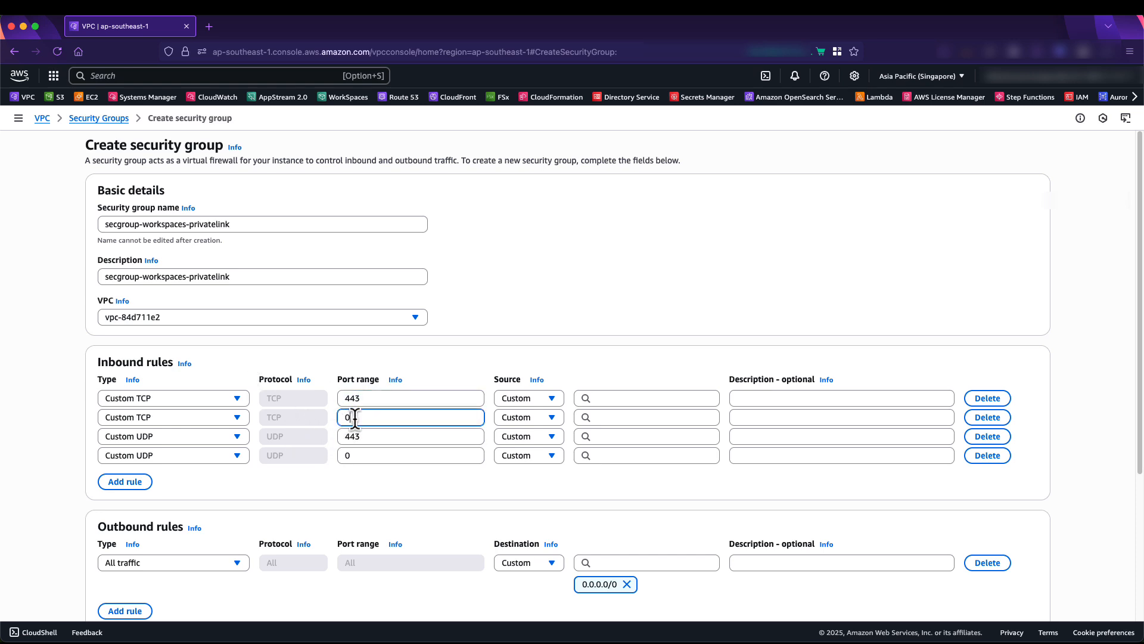
pyautogui.press('BackSpace')
pyautogui.write('4195')
pyautogui.click(358, 455)
pyautogui.press('BackSpace')
pyautogui.write('4195')
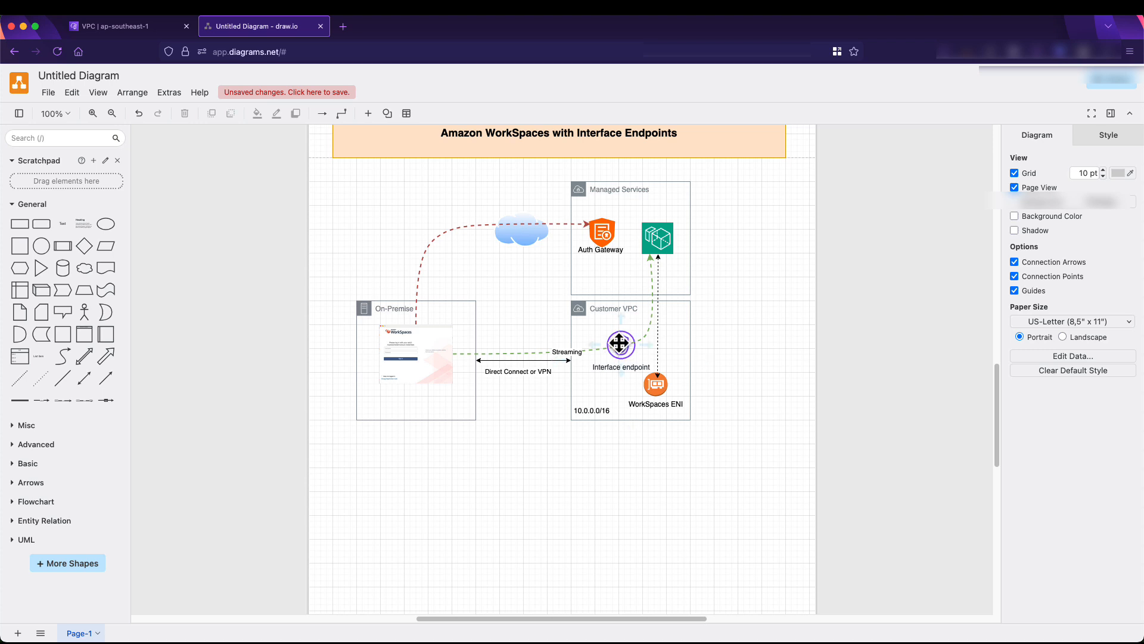
# Copy 10.0.0.0/16 from the diagram, replace the rules' 0.0.0.0/0 sources with it, and save.
pyautogui.click(602, 411)
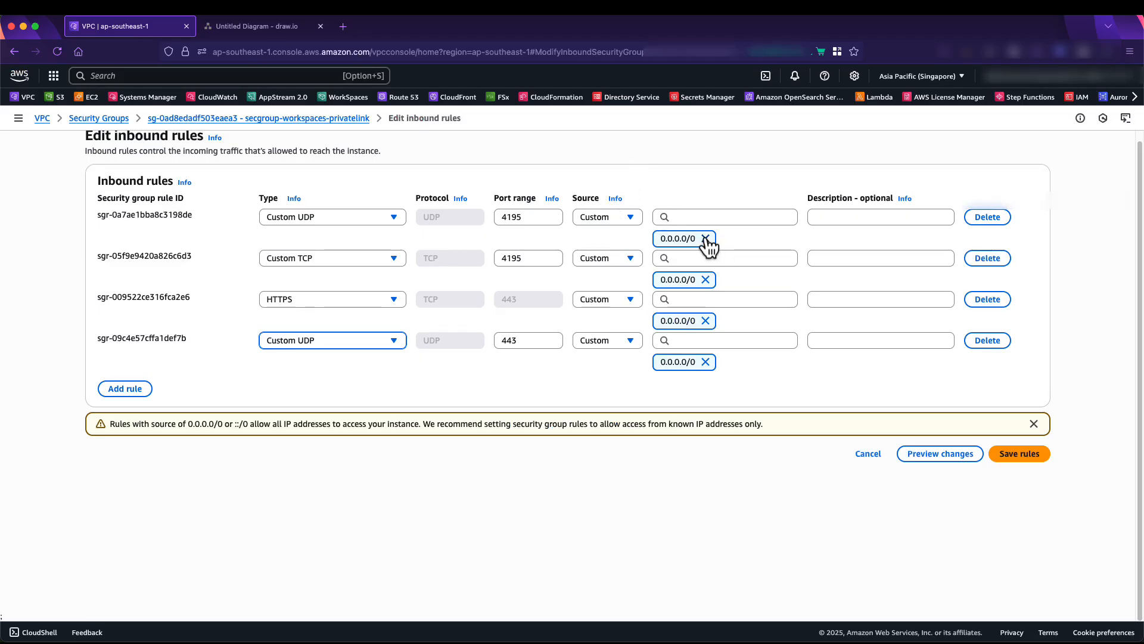
pyautogui.click(707, 239)
pyautogui.click(689, 218)
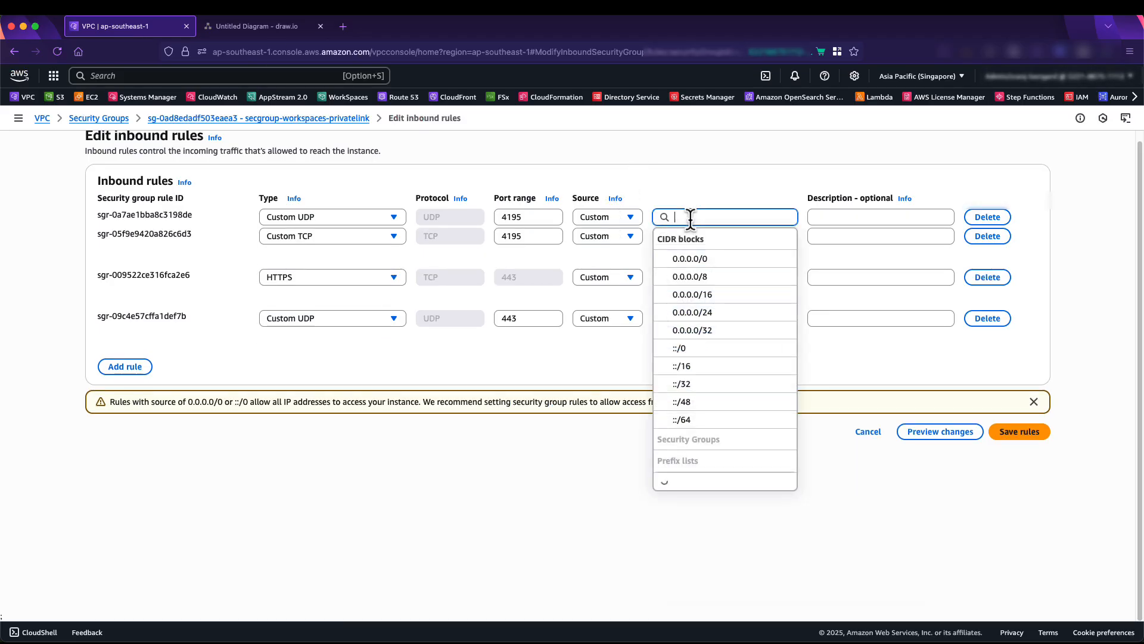
pyautogui.write('10.0.0.0/16')
pyautogui.click(699, 258)
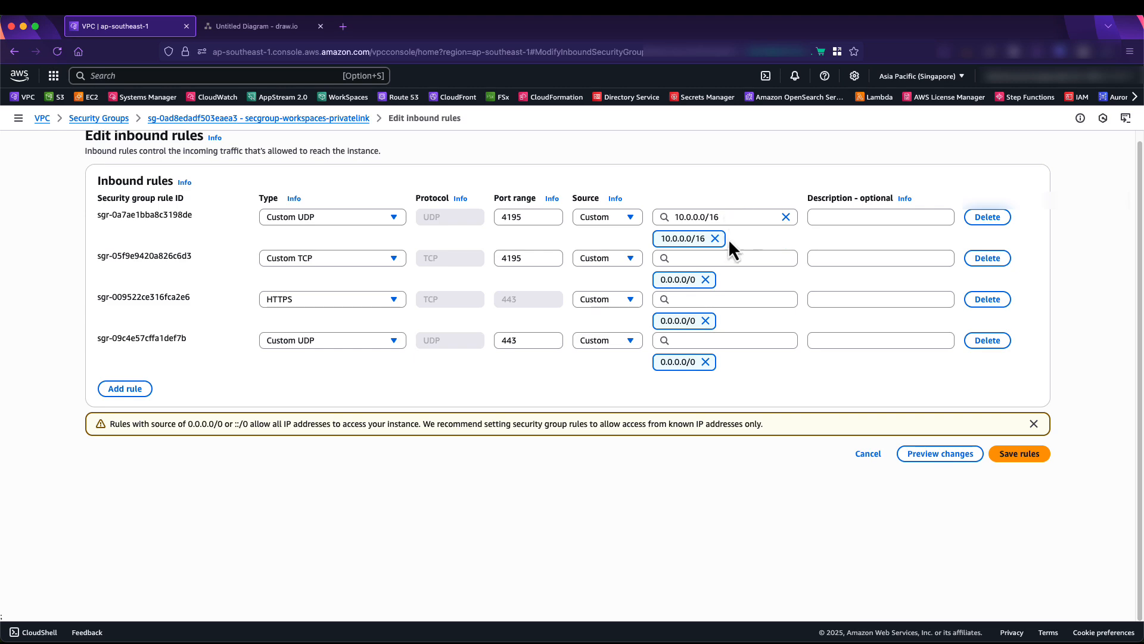
pyautogui.click(706, 279)
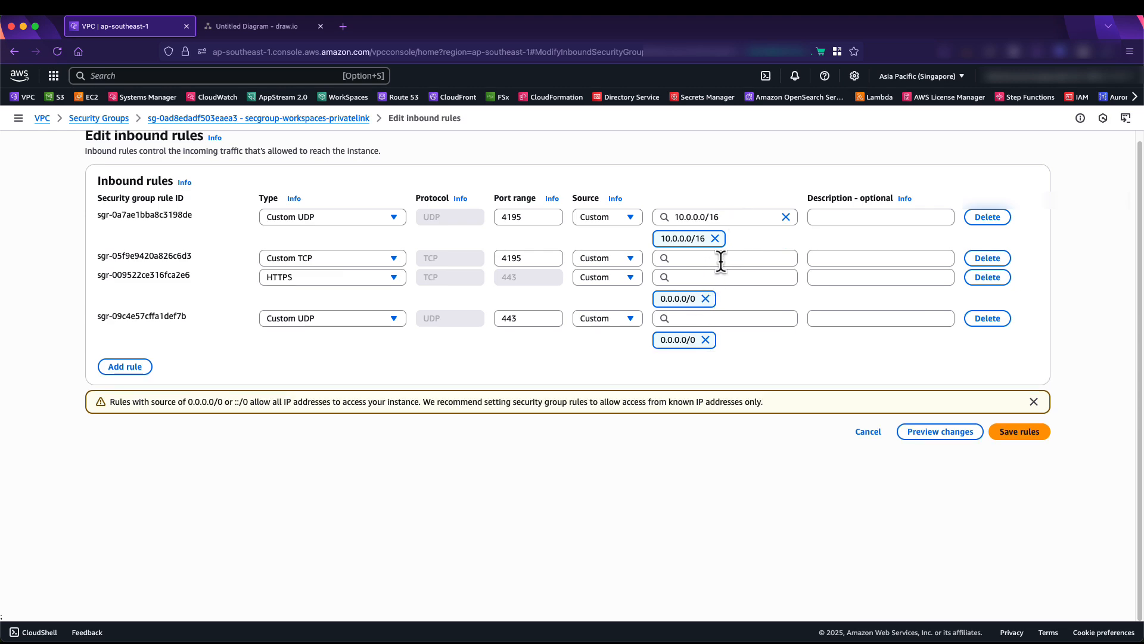
pyautogui.click(720, 260)
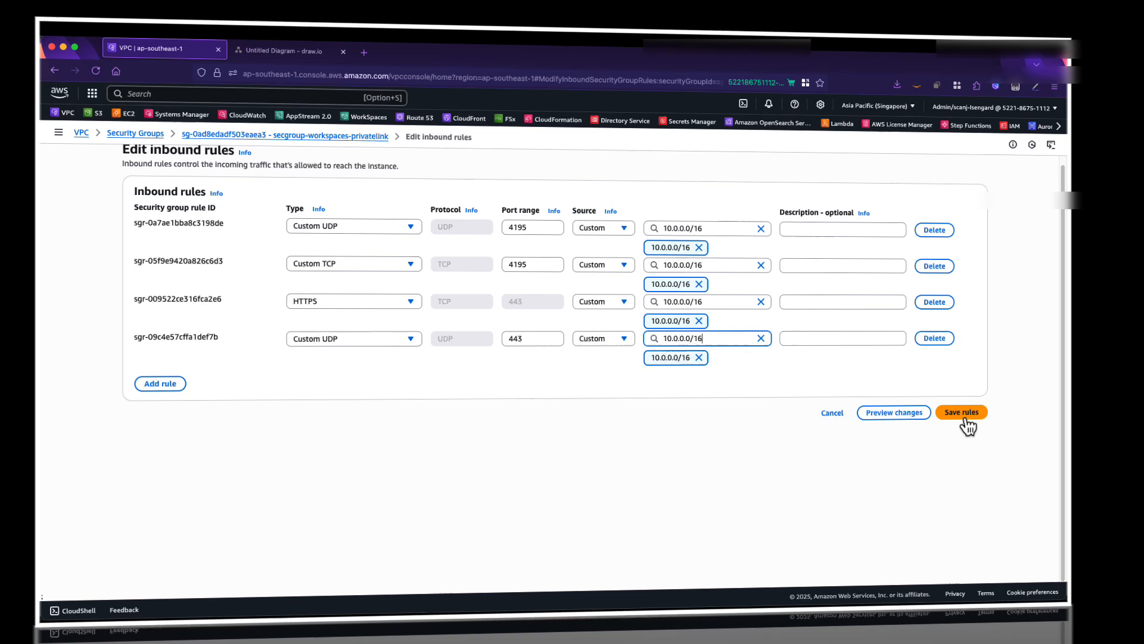
pyautogui.click(962, 414)
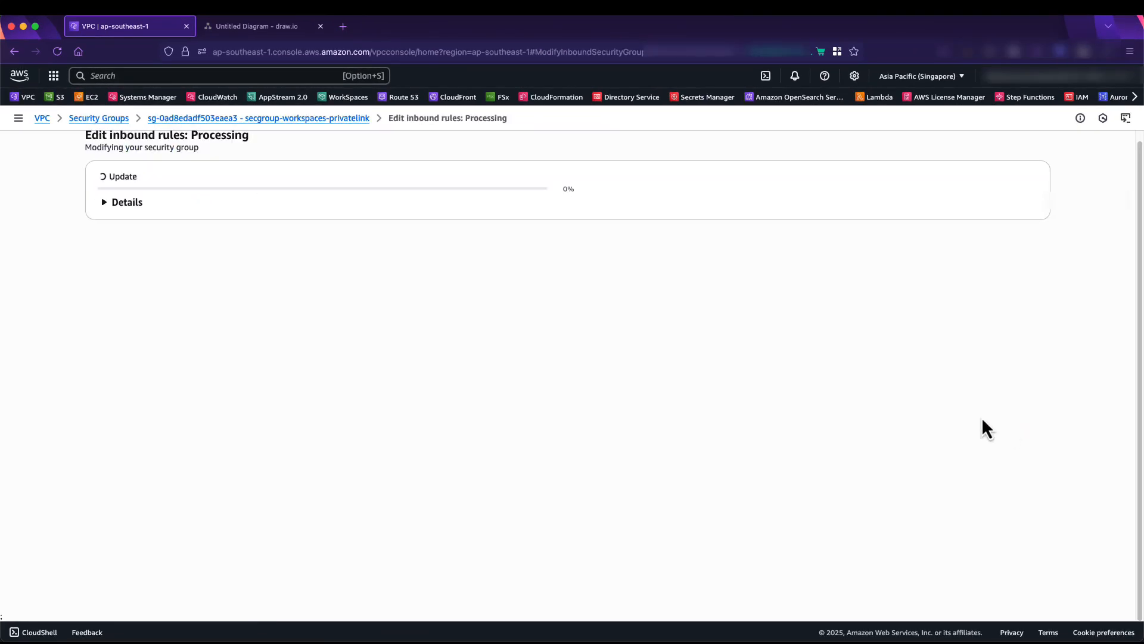
# Check the diagram's Interface endpoint and 10.0.0.0/16 range, then return to the security group.
pyautogui.click(307, 33)
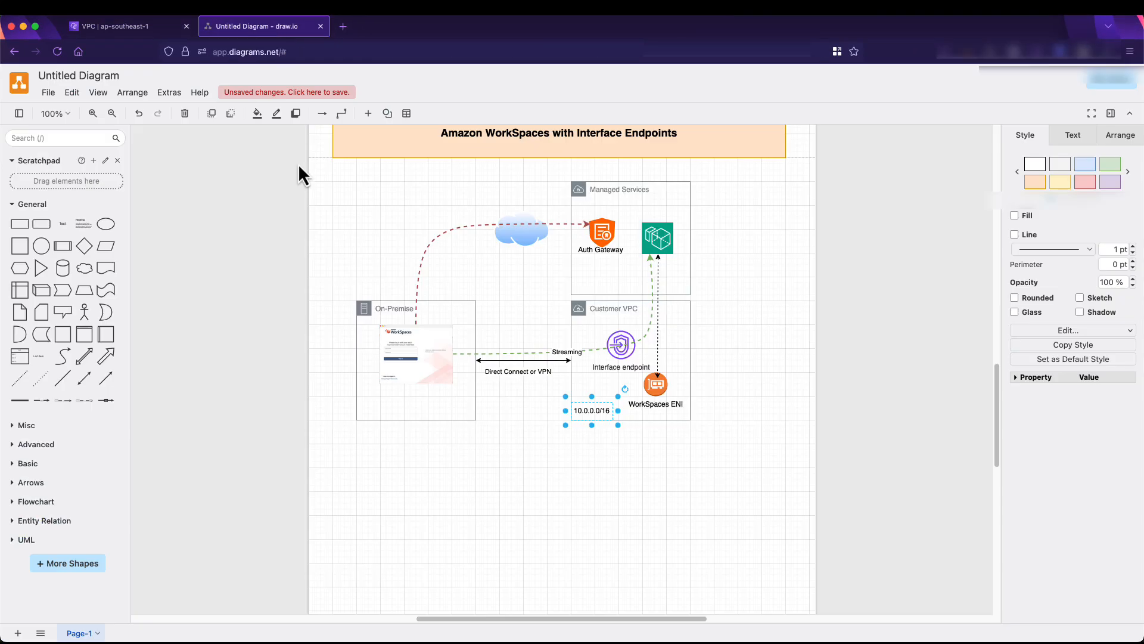
pyautogui.click(607, 343)
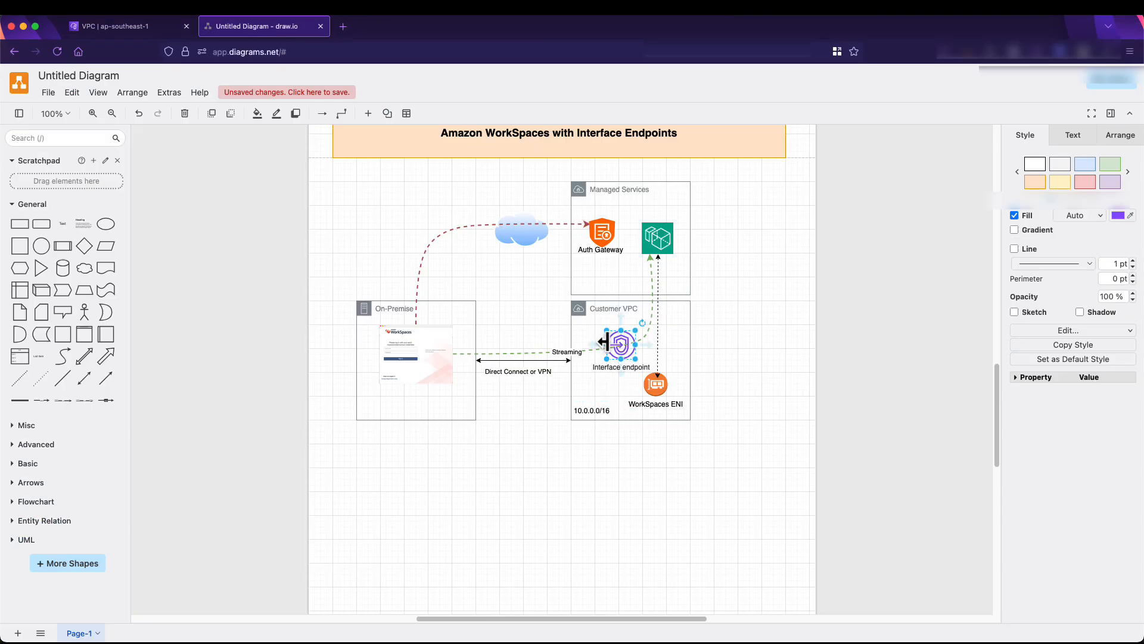
pyautogui.click(593, 417)
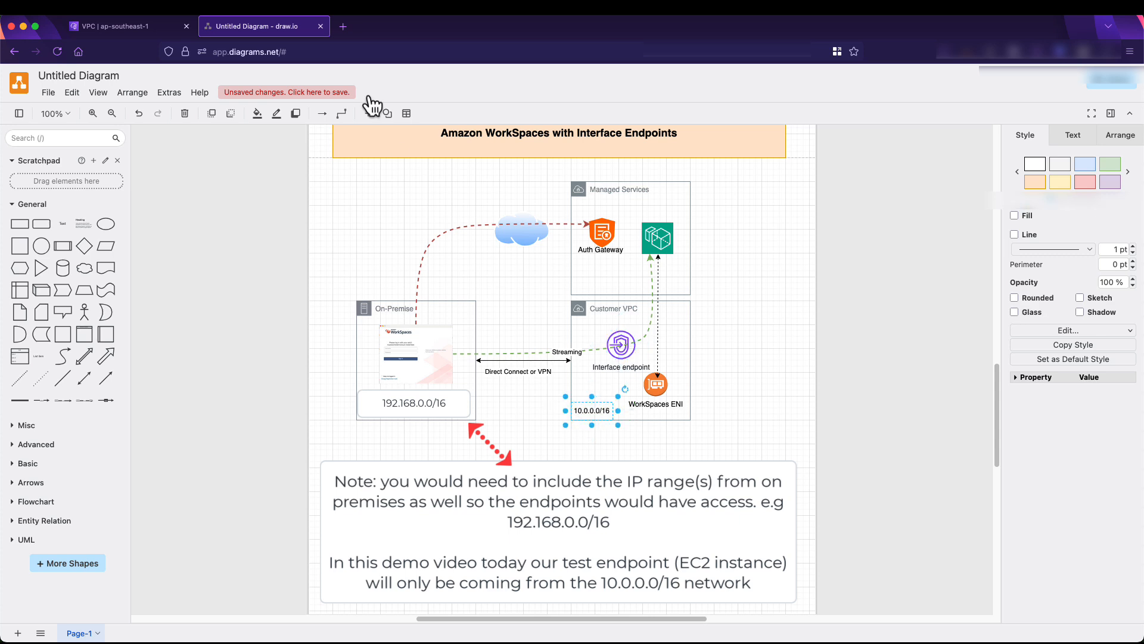
pyautogui.click(87, 25)
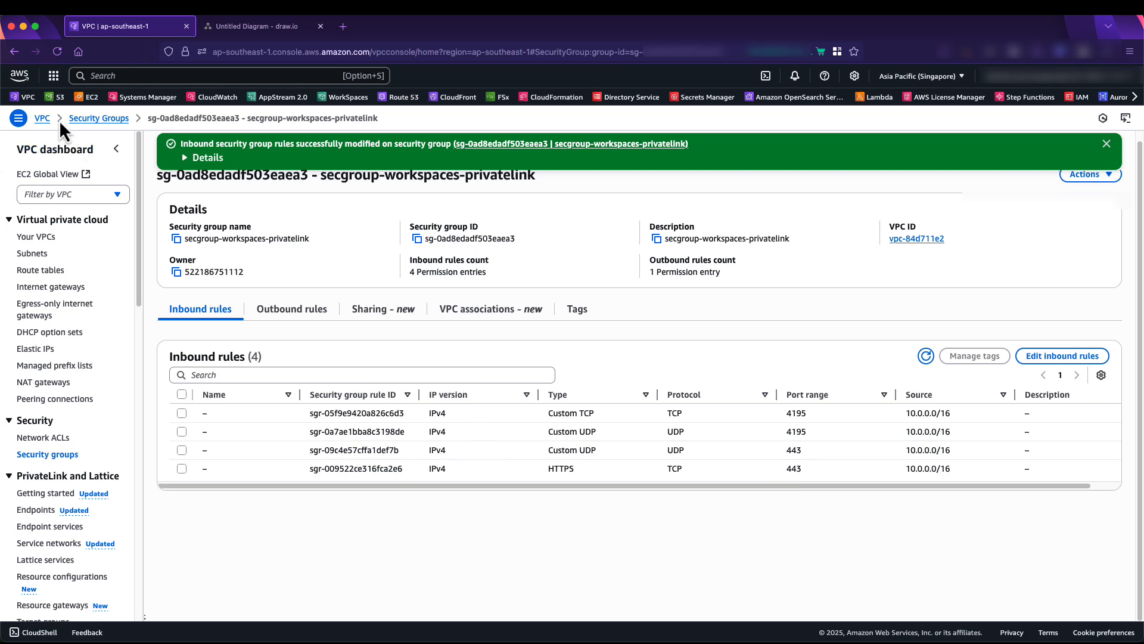
# Start a new VPC endpoint and name it endpoint-workspaces.
pyautogui.click(42, 118)
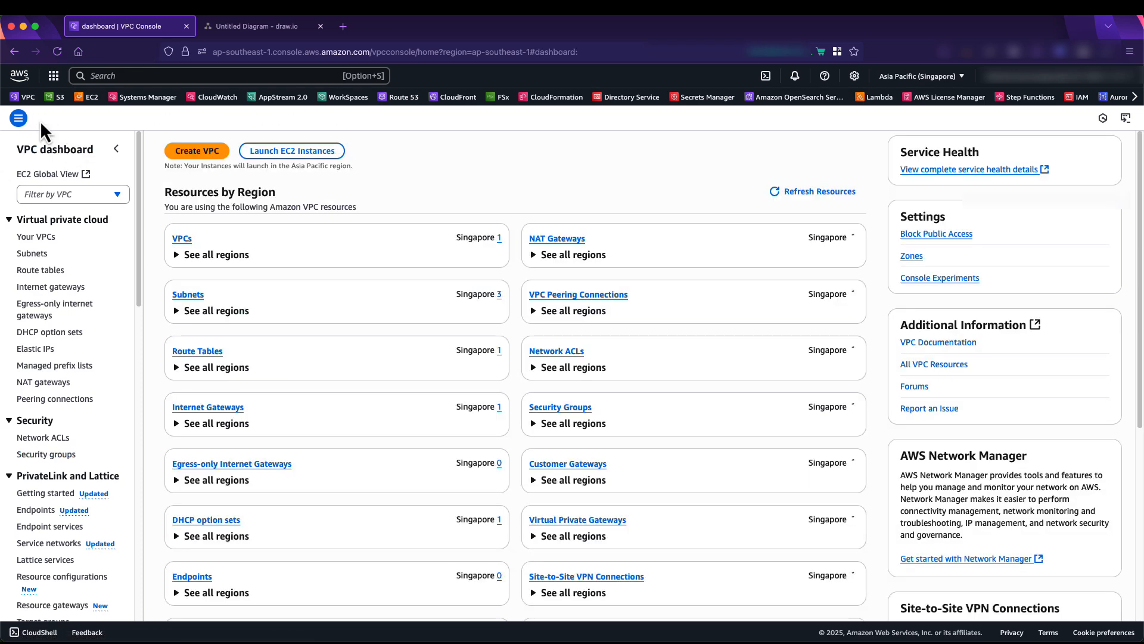
pyautogui.click(33, 511)
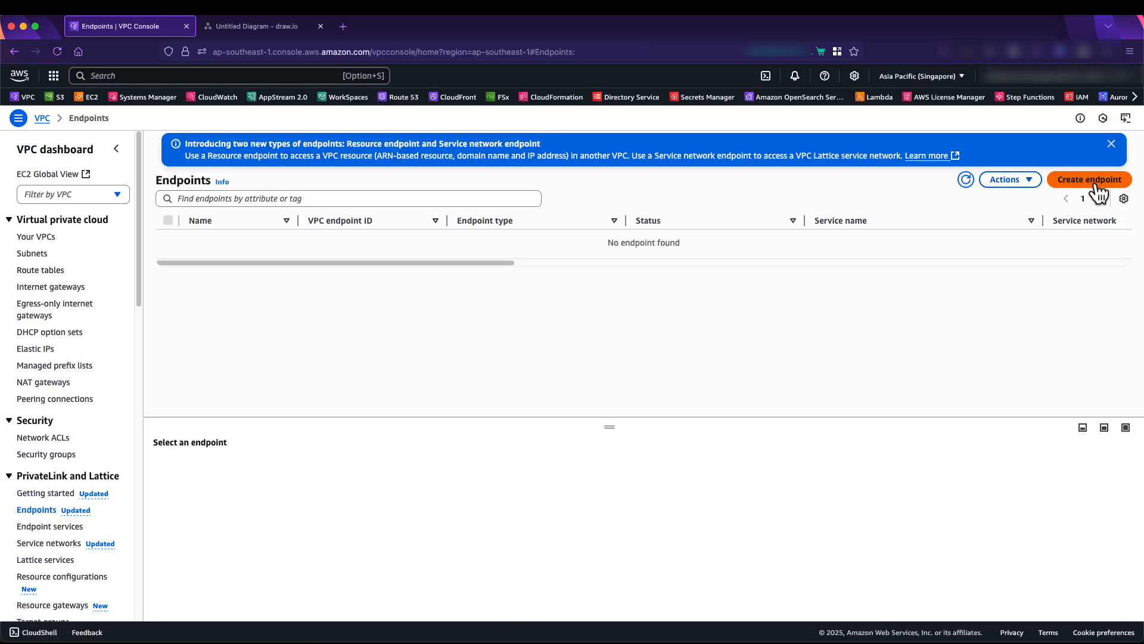
pyautogui.click(1098, 192)
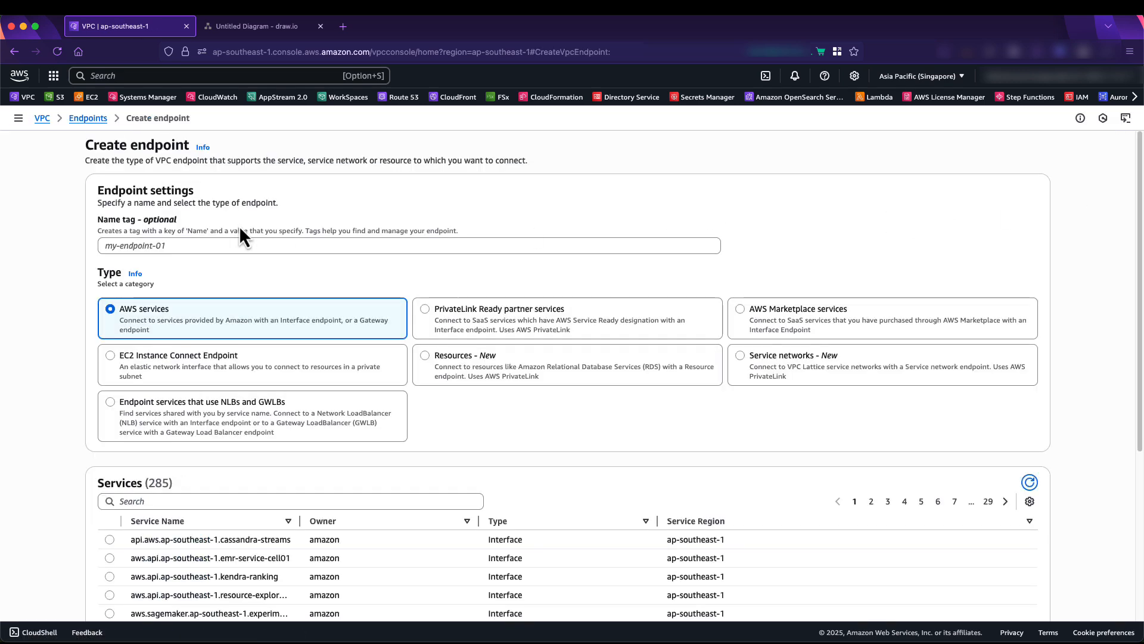
pyautogui.click(205, 244)
pyautogui.write('endpoint-workspaces')
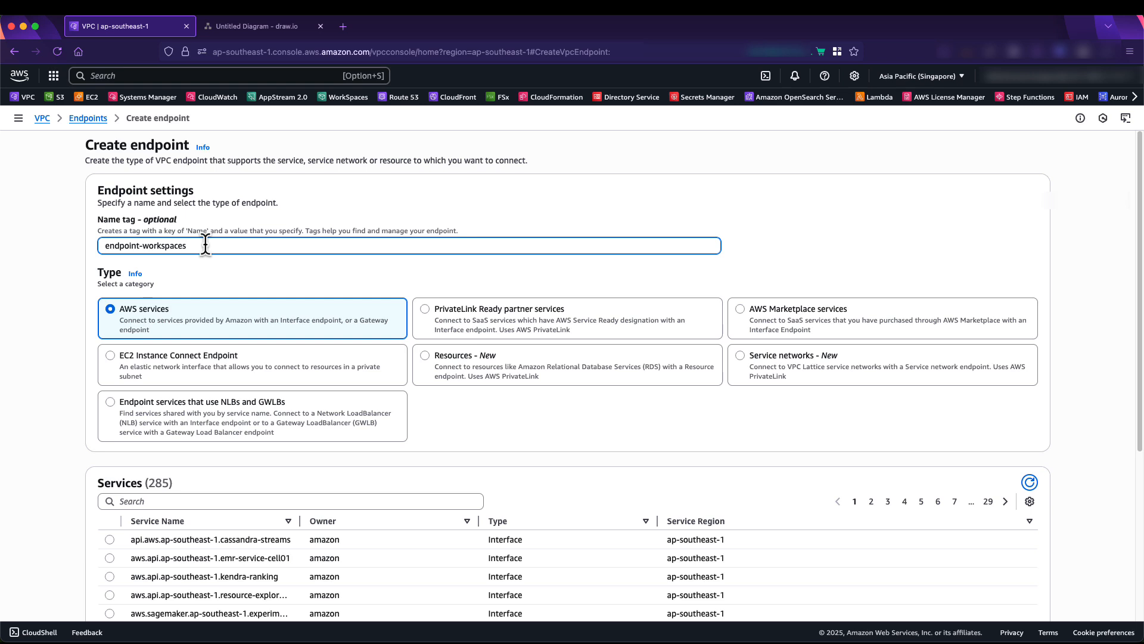
# Search 'high' to select the highlander service, and place the endpoint in vpc-84d711e2.
pyautogui.click(203, 500)
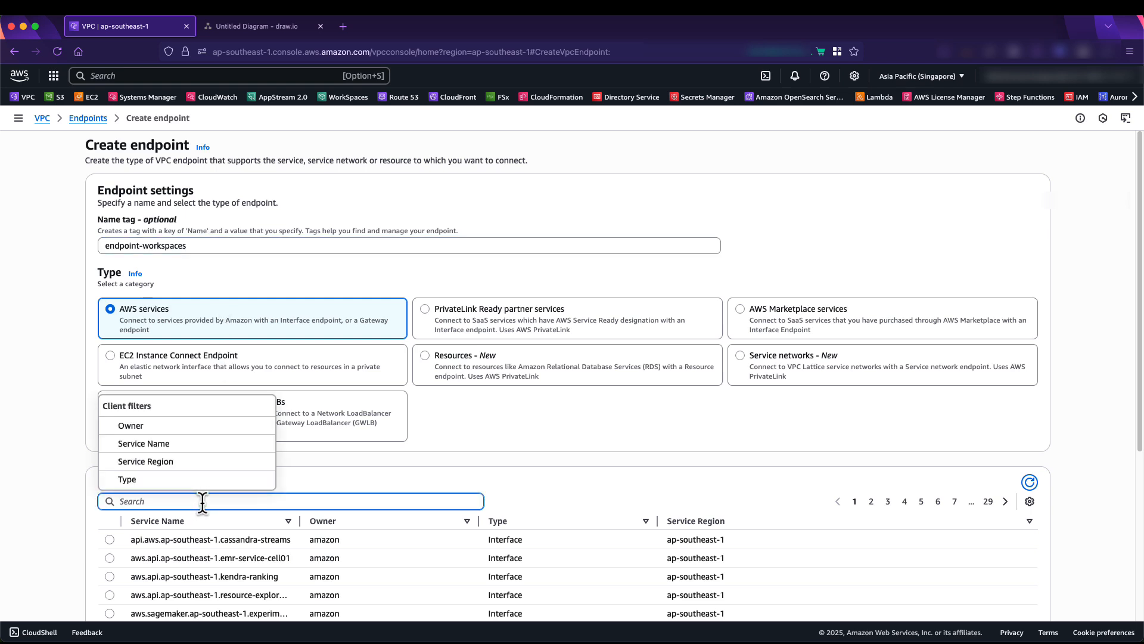
pyautogui.write('high')
pyautogui.click(222, 478)
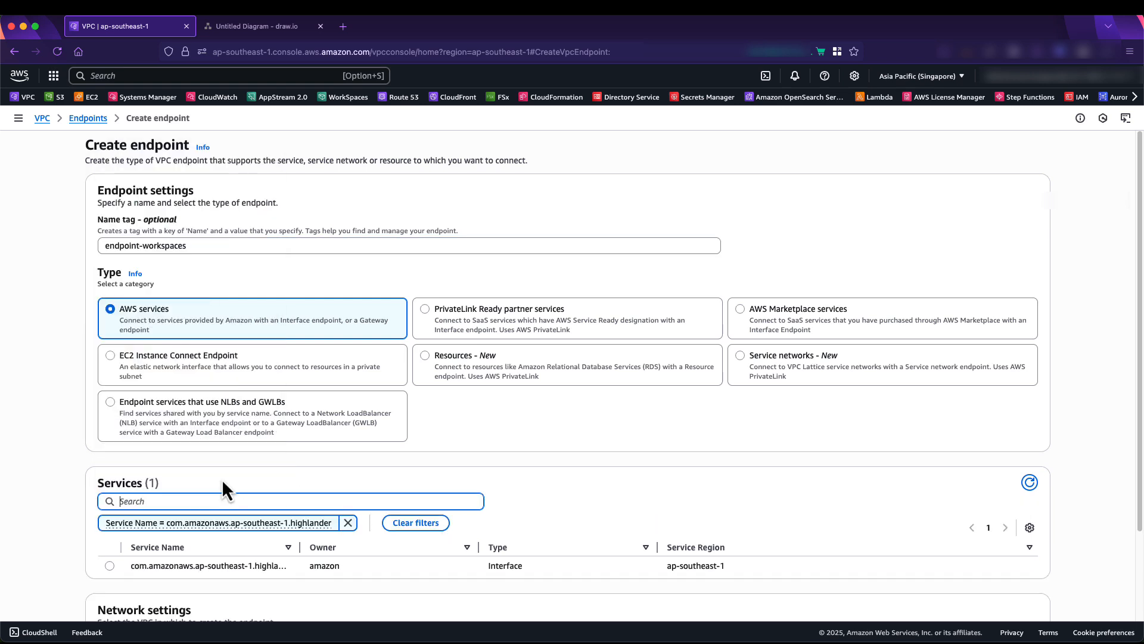
pyautogui.scroll(-3, 222, 478)
pyautogui.click(109, 463)
pyautogui.scroll(-3, 198, 462)
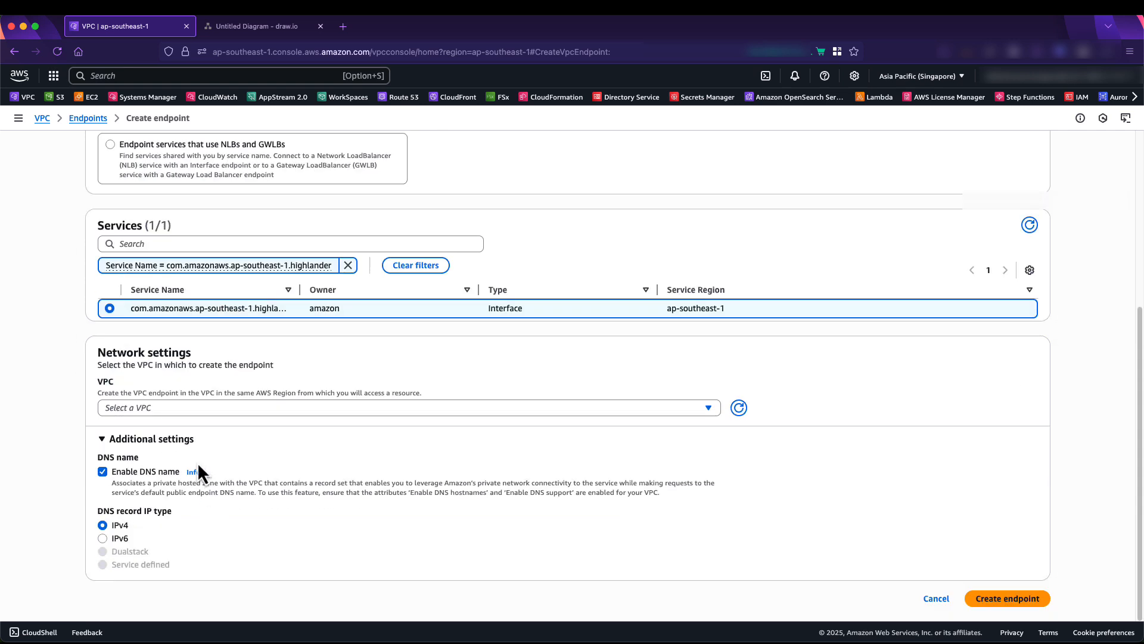
pyautogui.click(188, 407)
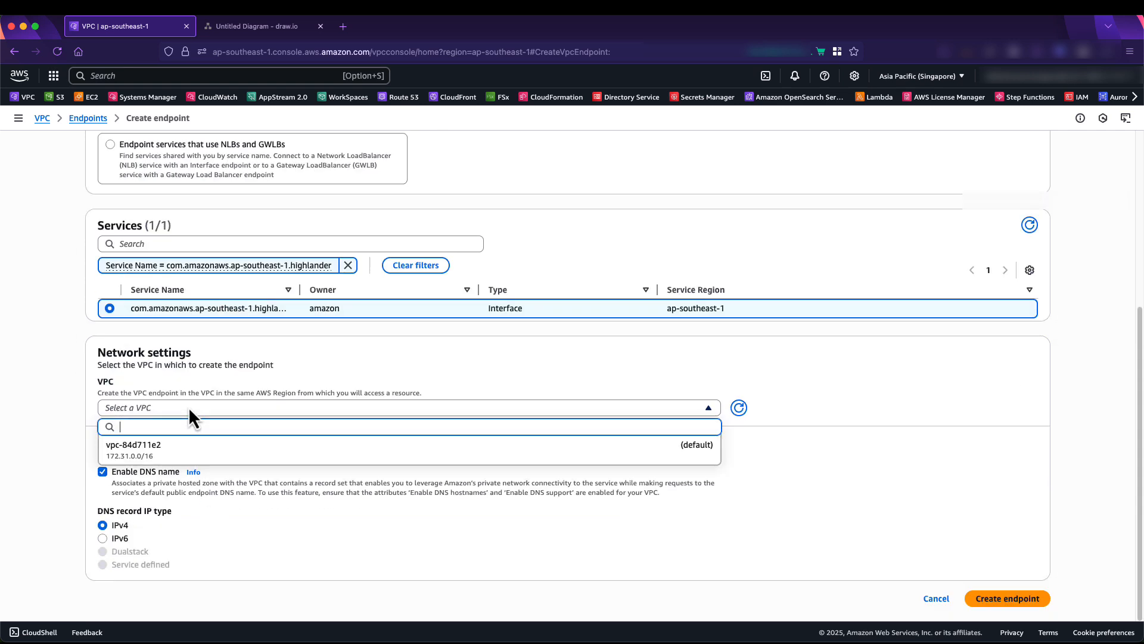
pyautogui.click(168, 448)
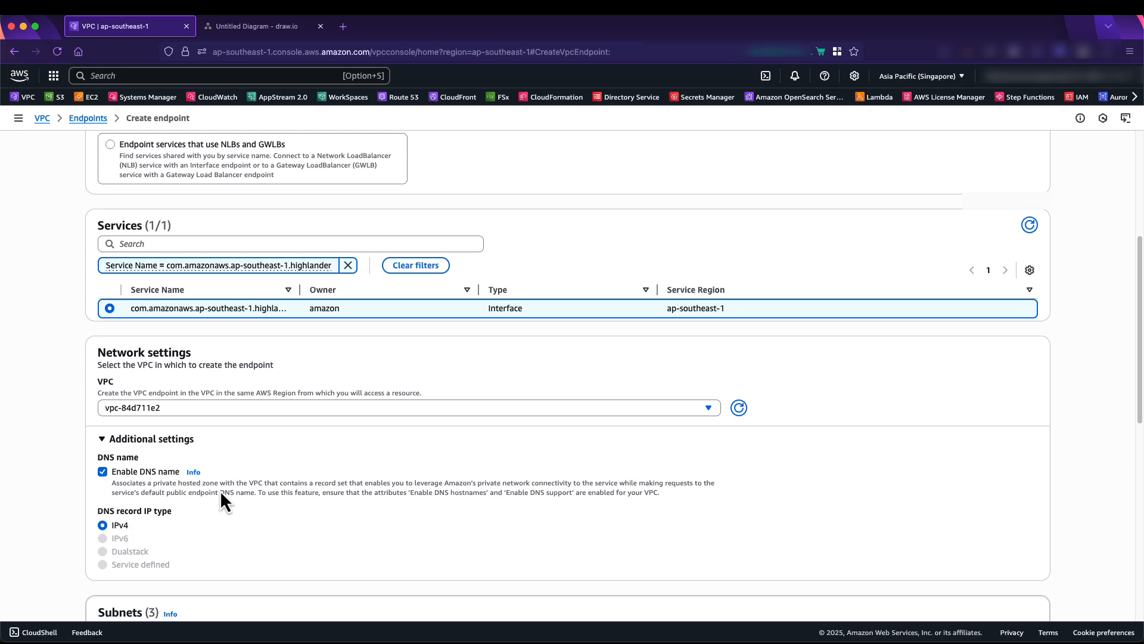
pyautogui.scroll(-3, 221, 490)
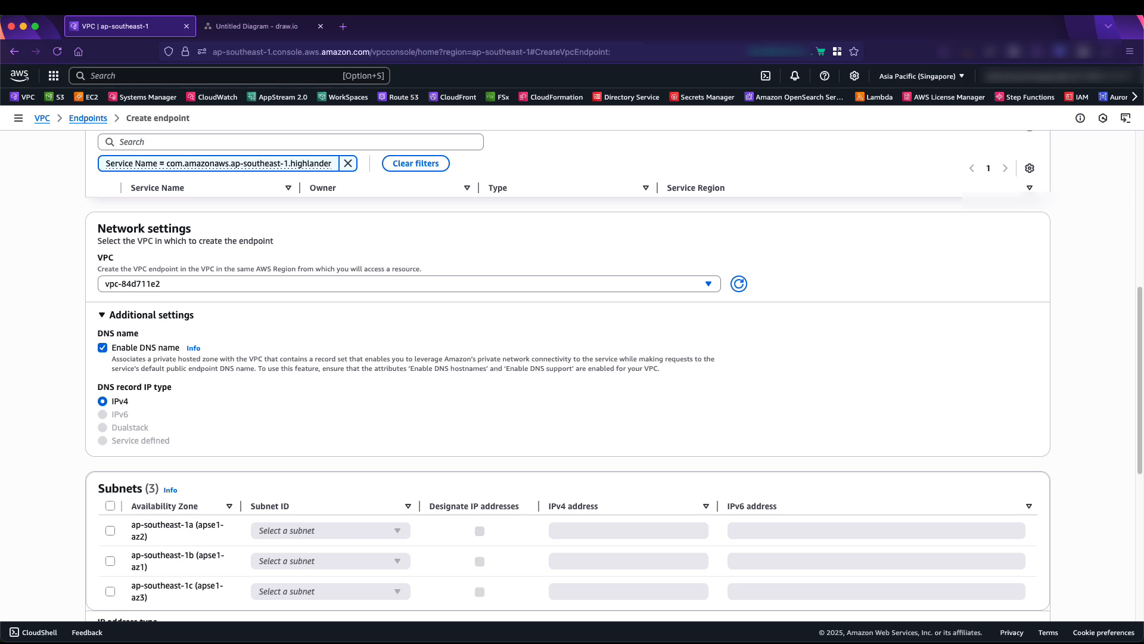
# Enable ap-southeast-1a, 1b, 1c with subnets subnet-4513c80d, subnet-62298204 and subnet-7aacca23.
pyautogui.scroll(-5, 109, 249)
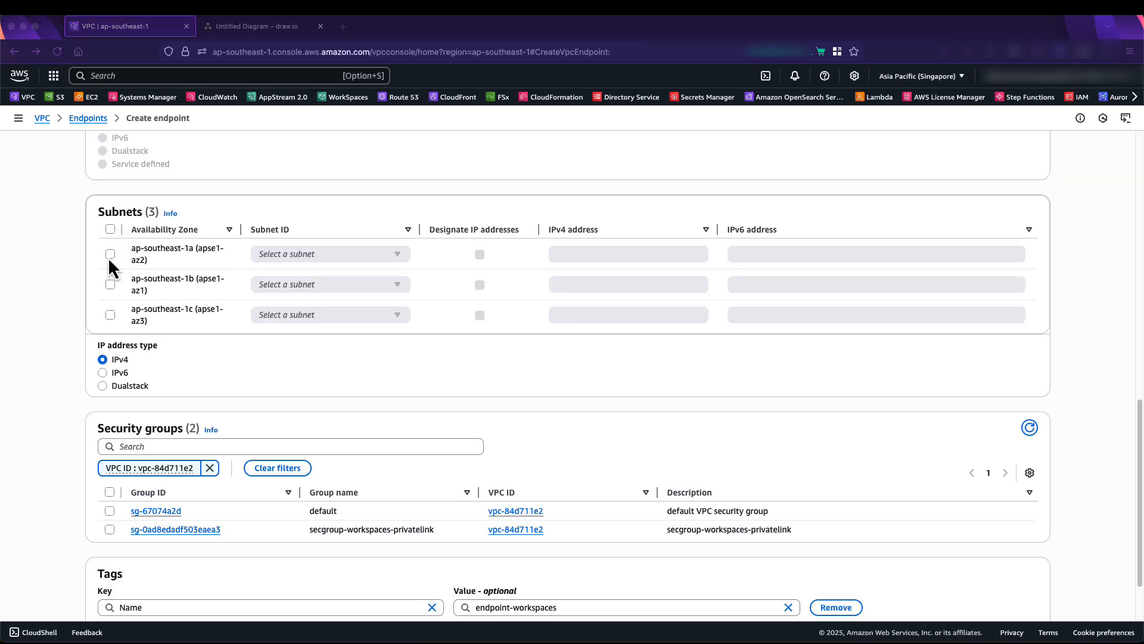
pyautogui.click(110, 254)
pyautogui.click(110, 285)
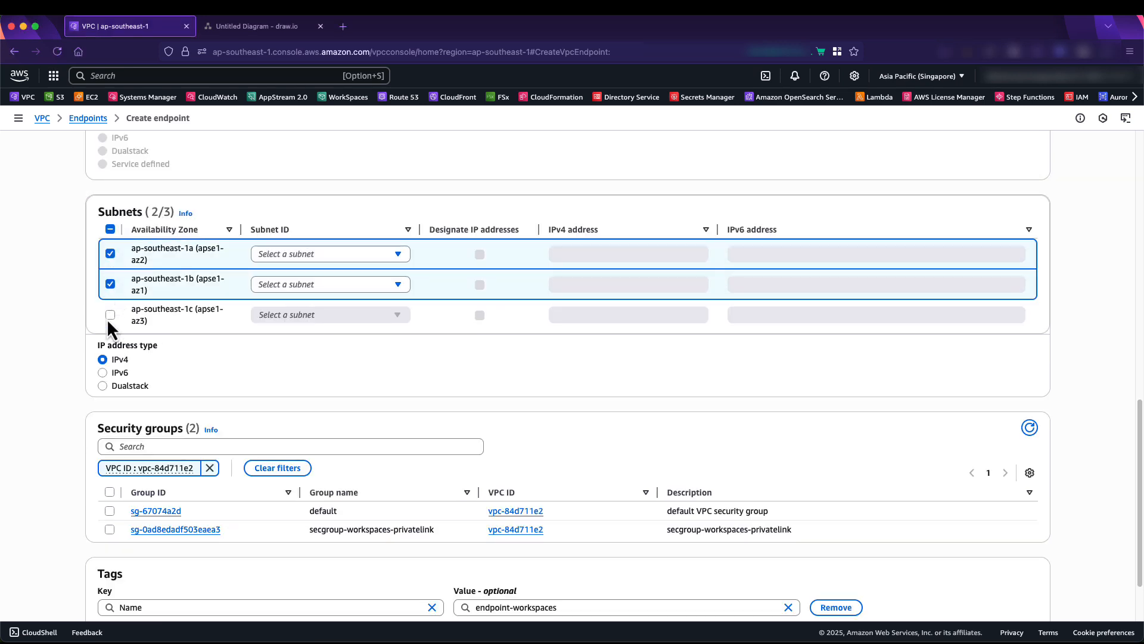
pyautogui.click(109, 315)
pyautogui.click(262, 255)
pyautogui.click(269, 271)
pyautogui.click(290, 284)
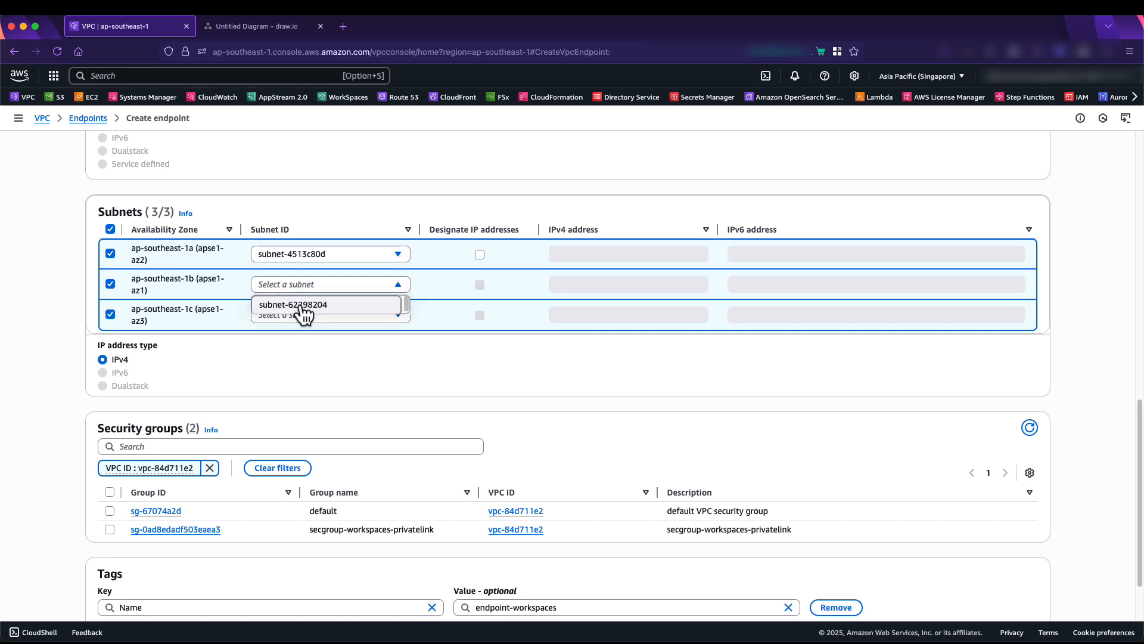
pyautogui.click(301, 306)
pyautogui.click(300, 316)
pyautogui.click(304, 335)
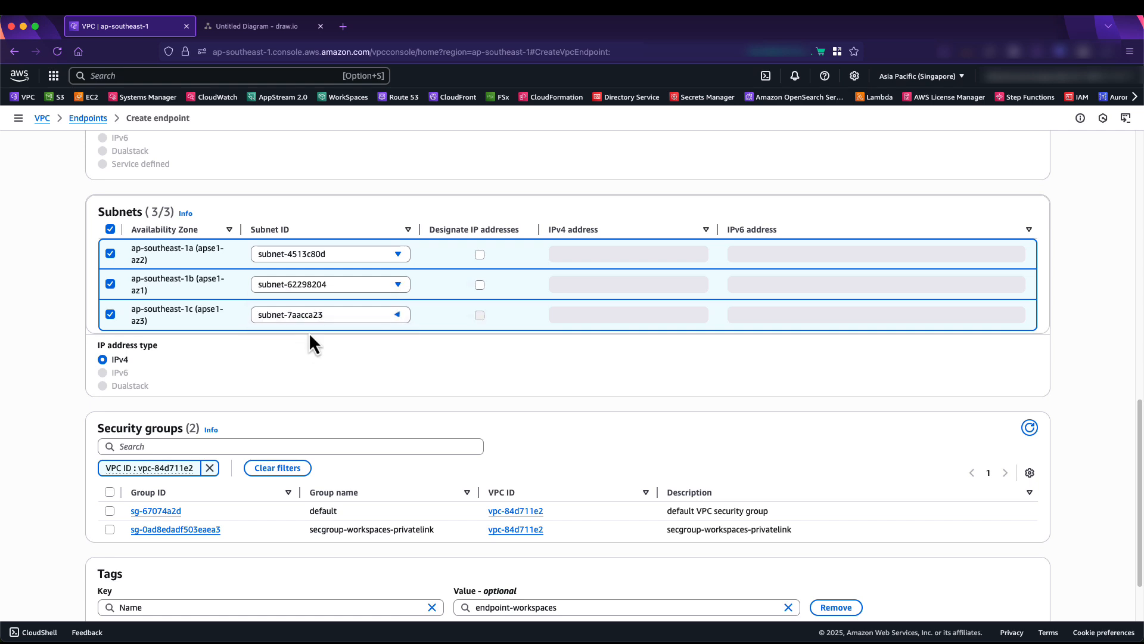
pyautogui.click(480, 256)
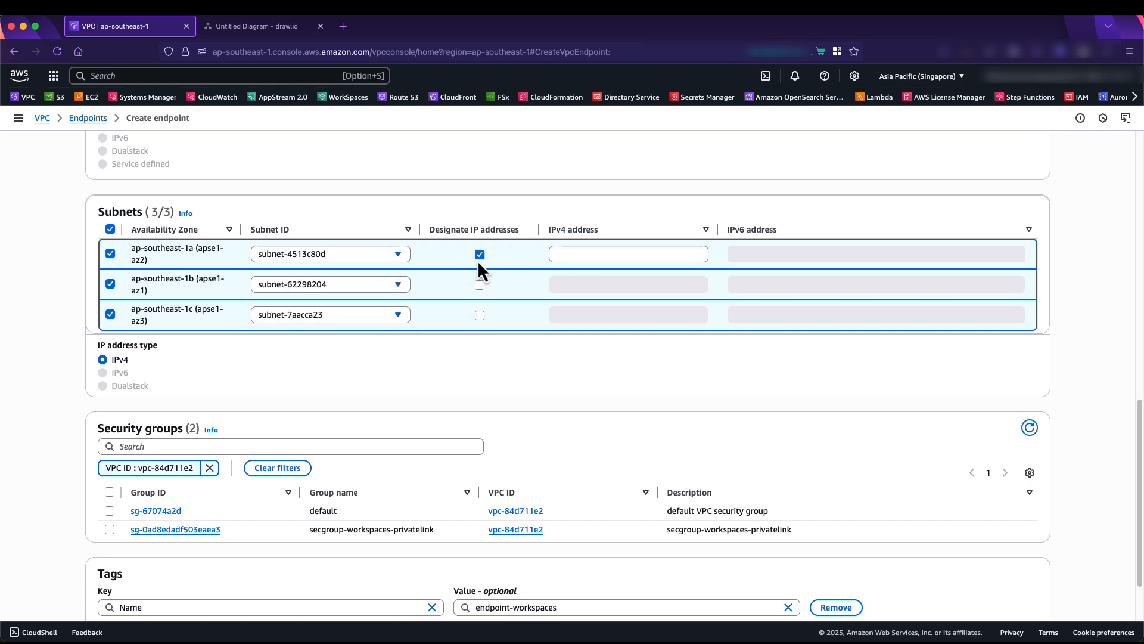
pyautogui.click(478, 255)
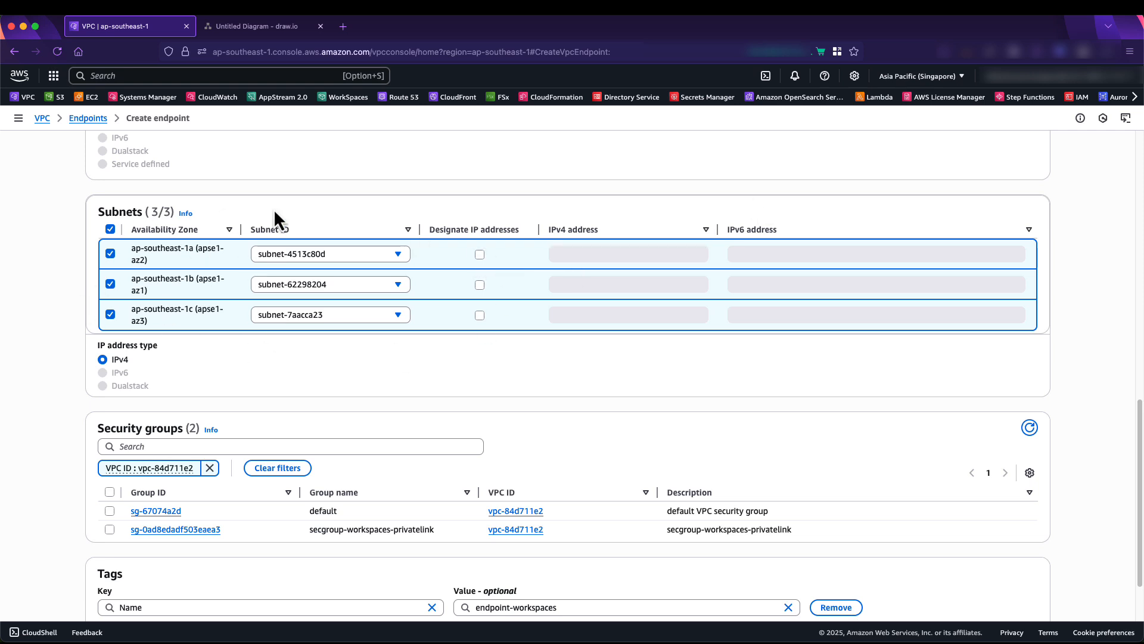
# Attach the secgroup-workspaces-privatelink security group and create the endpoint.
pyautogui.scroll(-3, 122, 443)
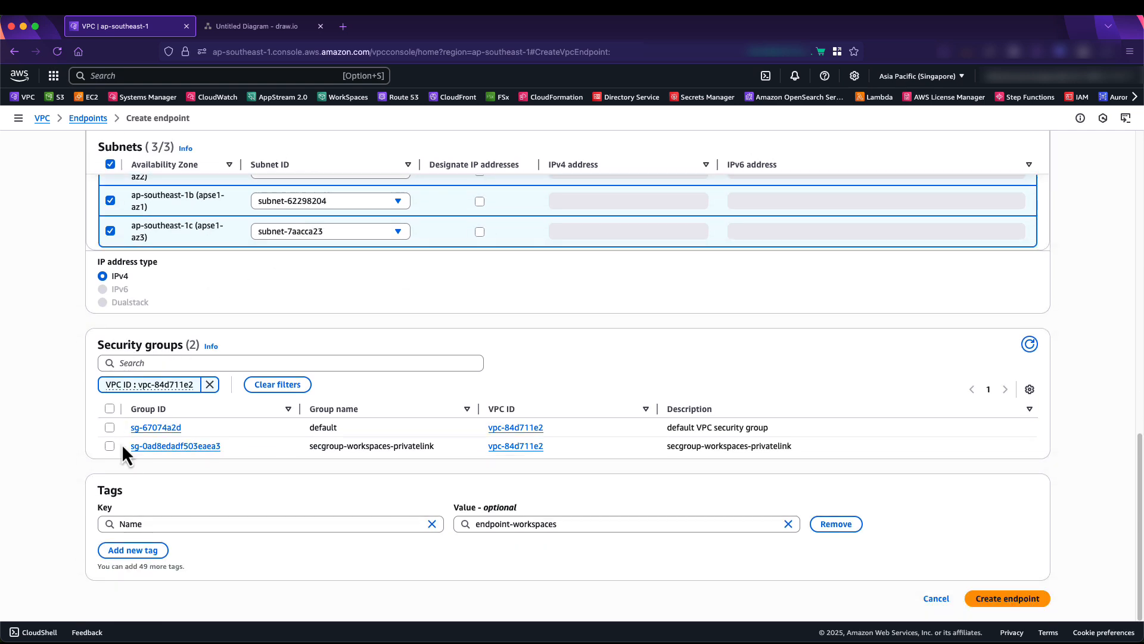
pyautogui.click(109, 445)
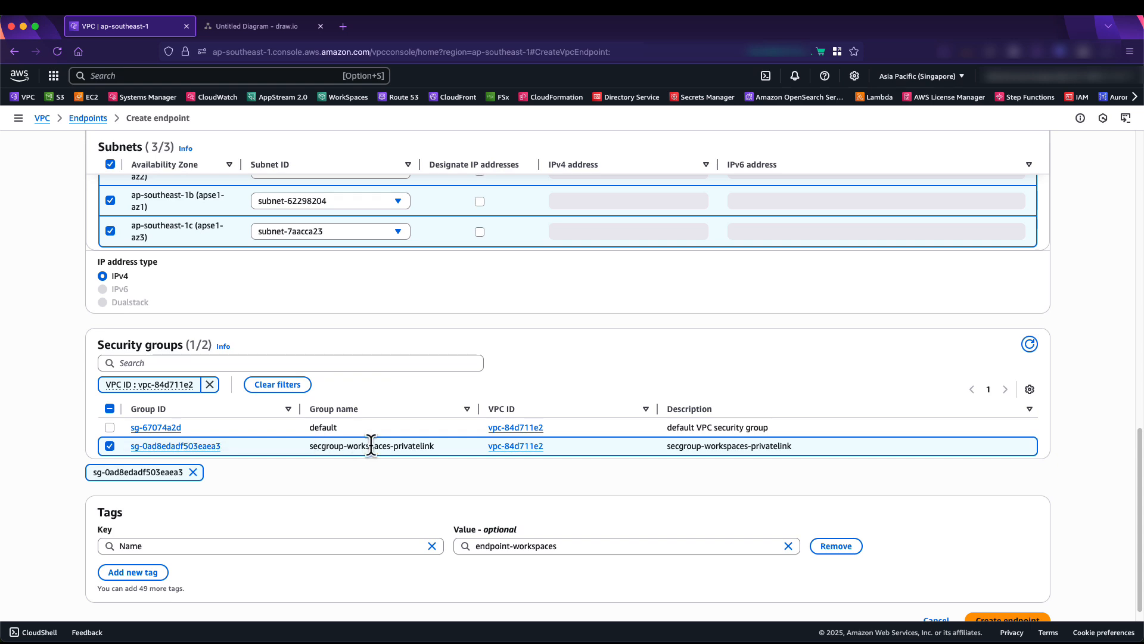
pyautogui.scroll(-1, 371, 444)
pyautogui.scroll(5, 404, 269)
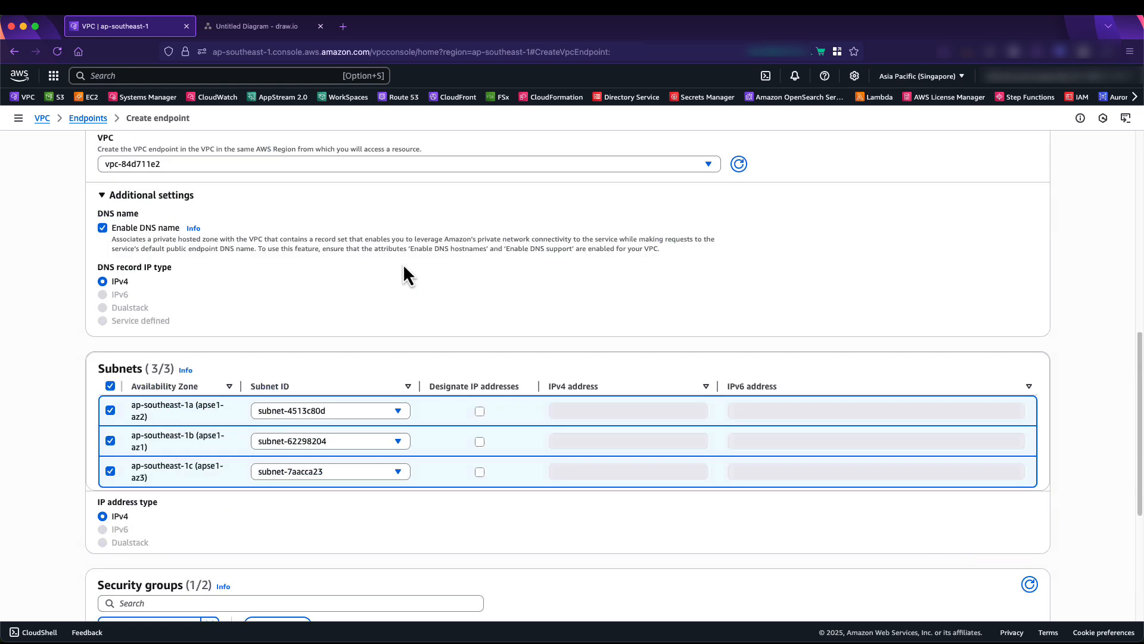
pyautogui.scroll(5, 403, 264)
pyautogui.scroll(-12, 383, 328)
pyautogui.click(996, 600)
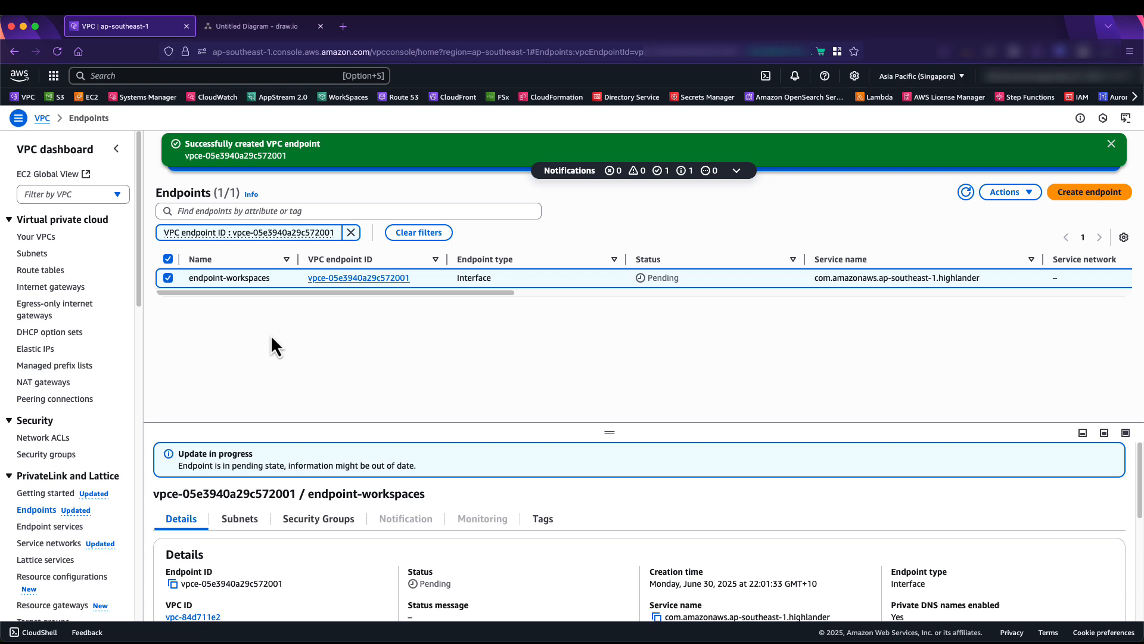
pyautogui.moveTo(292, 31)
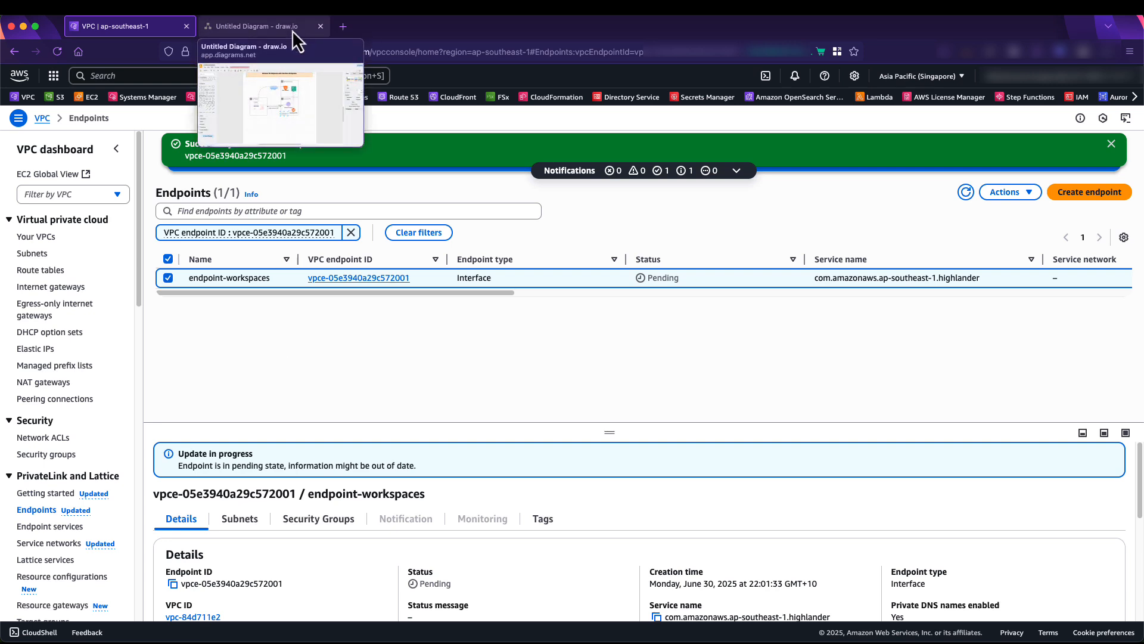
pyautogui.click(284, 30)
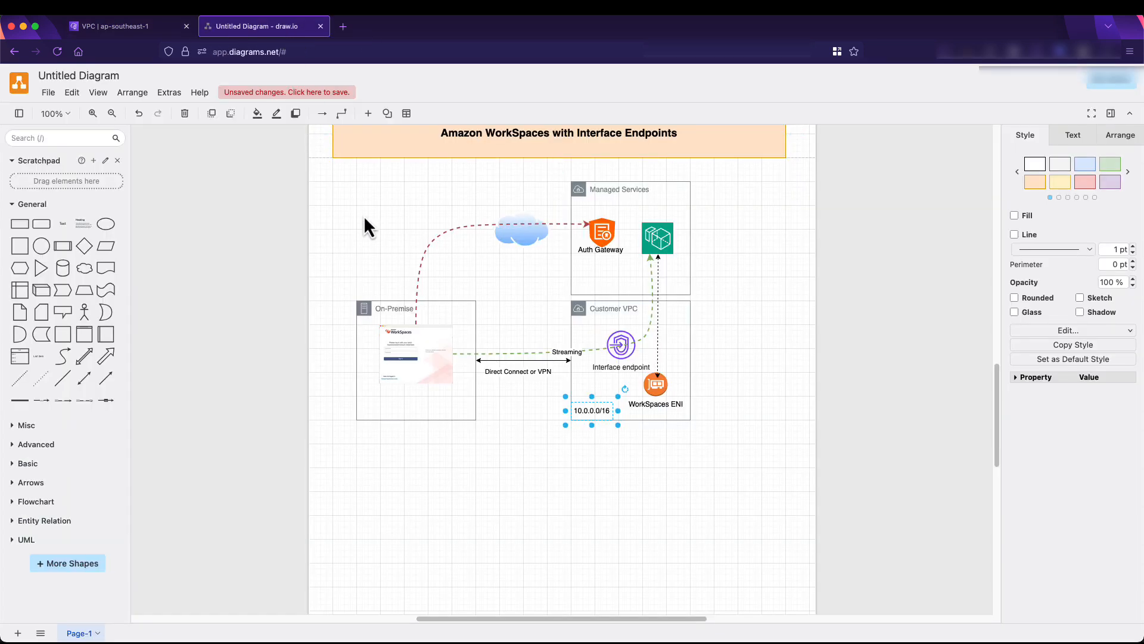
pyautogui.click(127, 30)
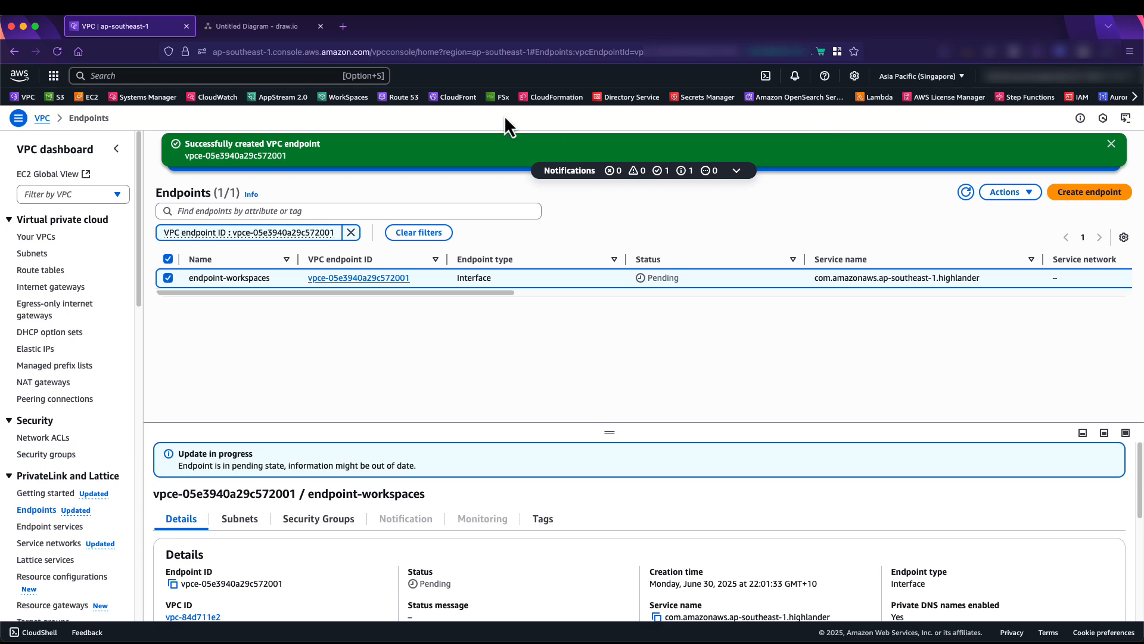
# In the WorkSpaces console, switch to the Sydney region and open the last directory's details.
pyautogui.click(360, 100)
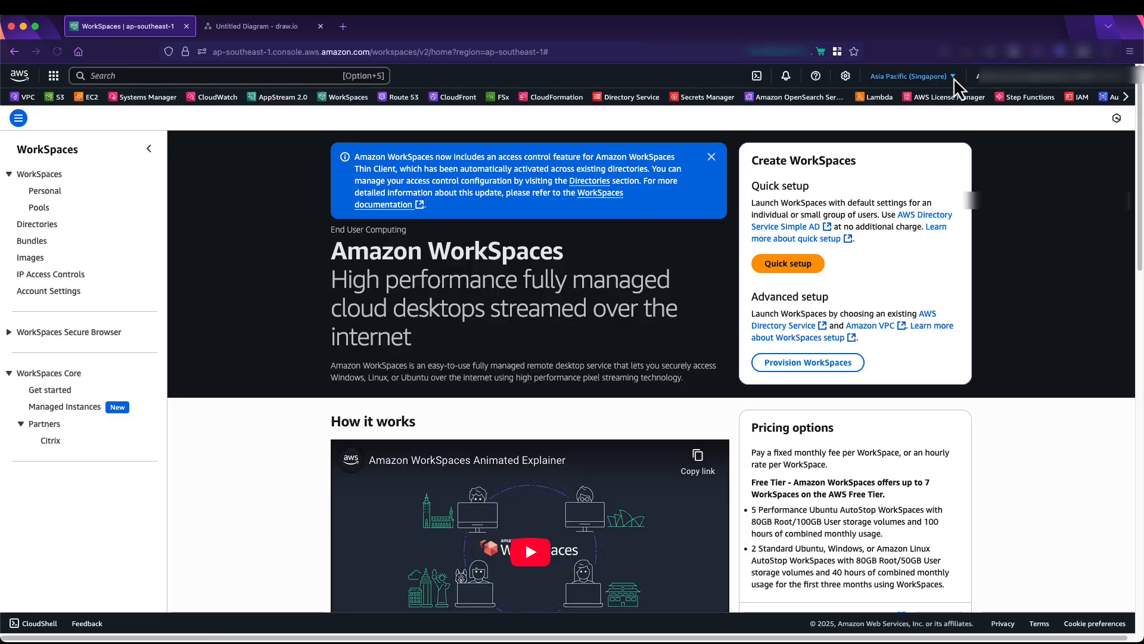
pyautogui.click(949, 77)
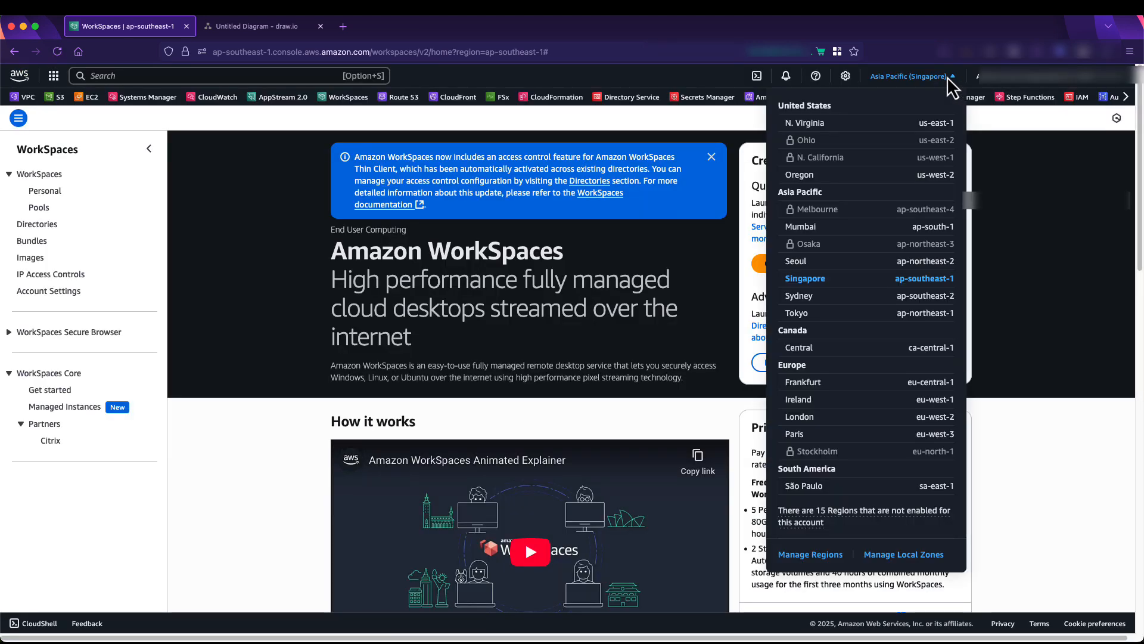
pyautogui.click(808, 297)
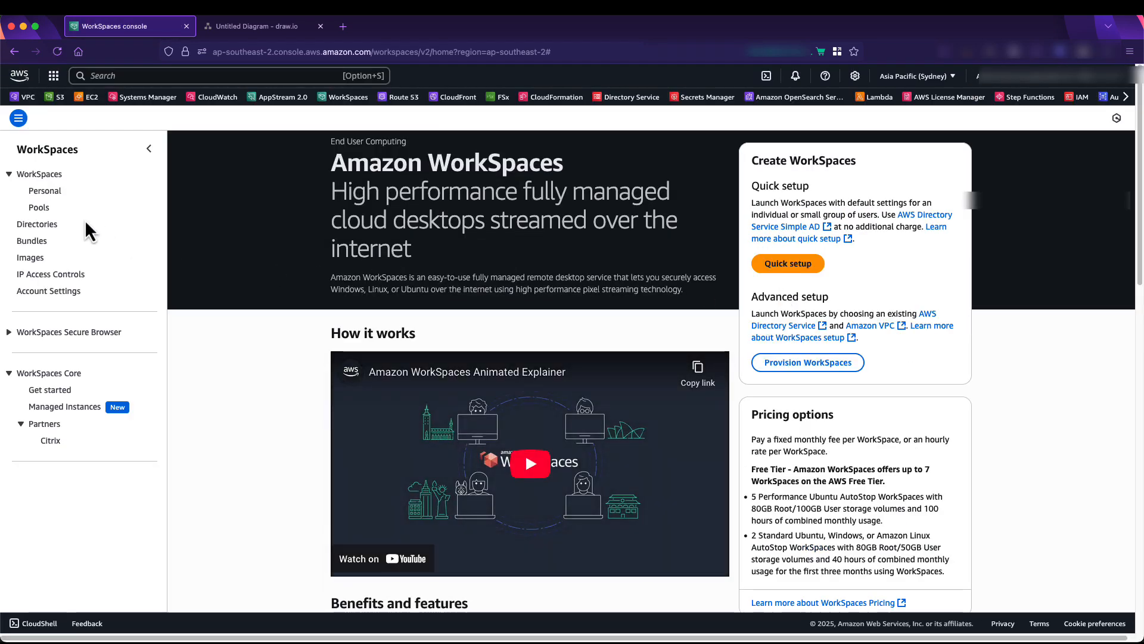
pyautogui.click(35, 226)
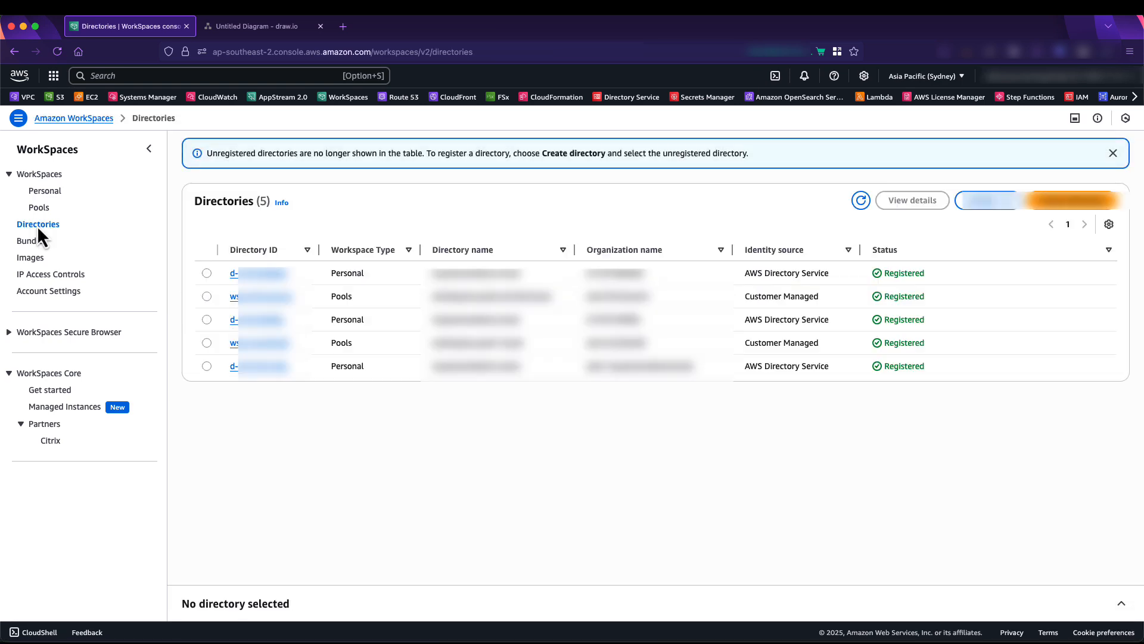
pyautogui.click(239, 366)
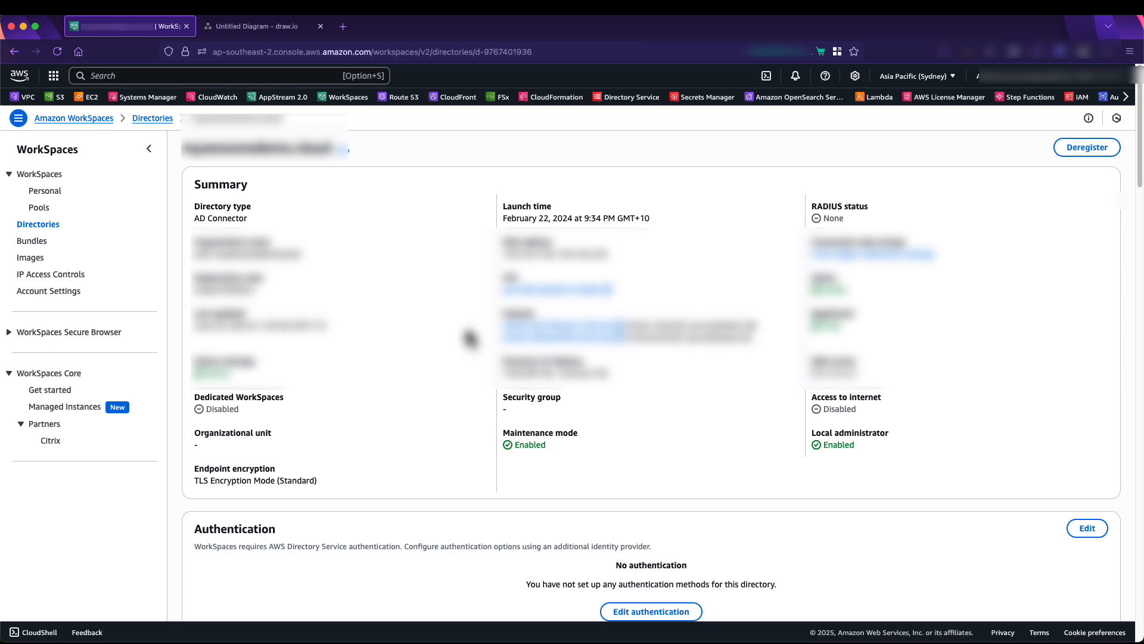
# Find the VPC endpoints section showing the Streaming endpoint, and open it for editing.
pyautogui.scroll(-15, 468, 334)
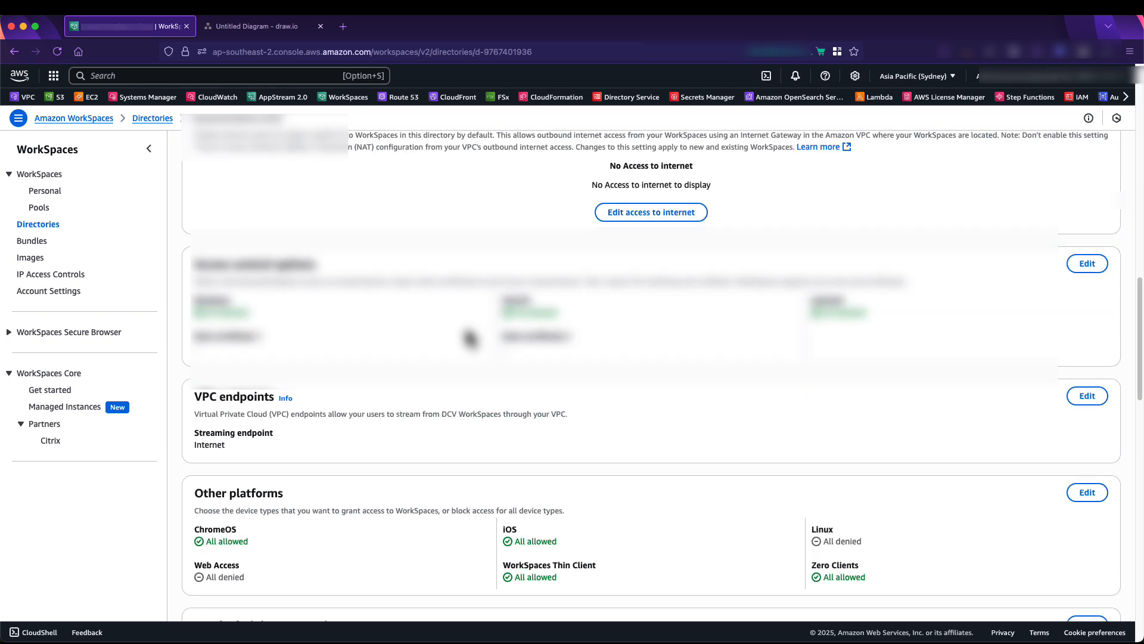
pyautogui.scroll(-2, 466, 327)
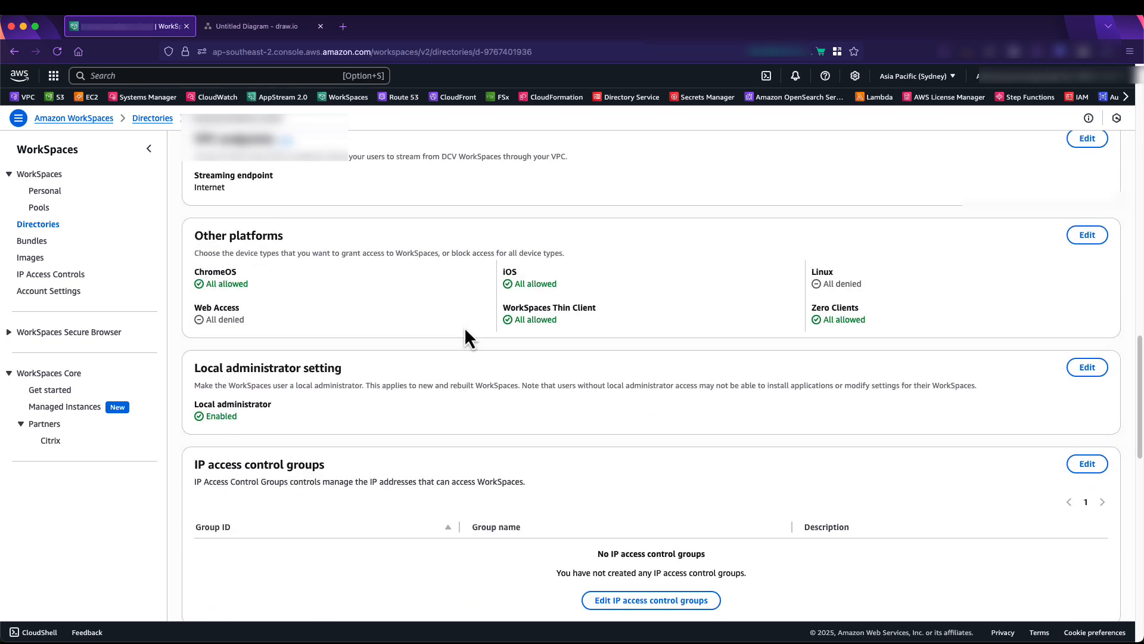
pyautogui.scroll(2, 466, 330)
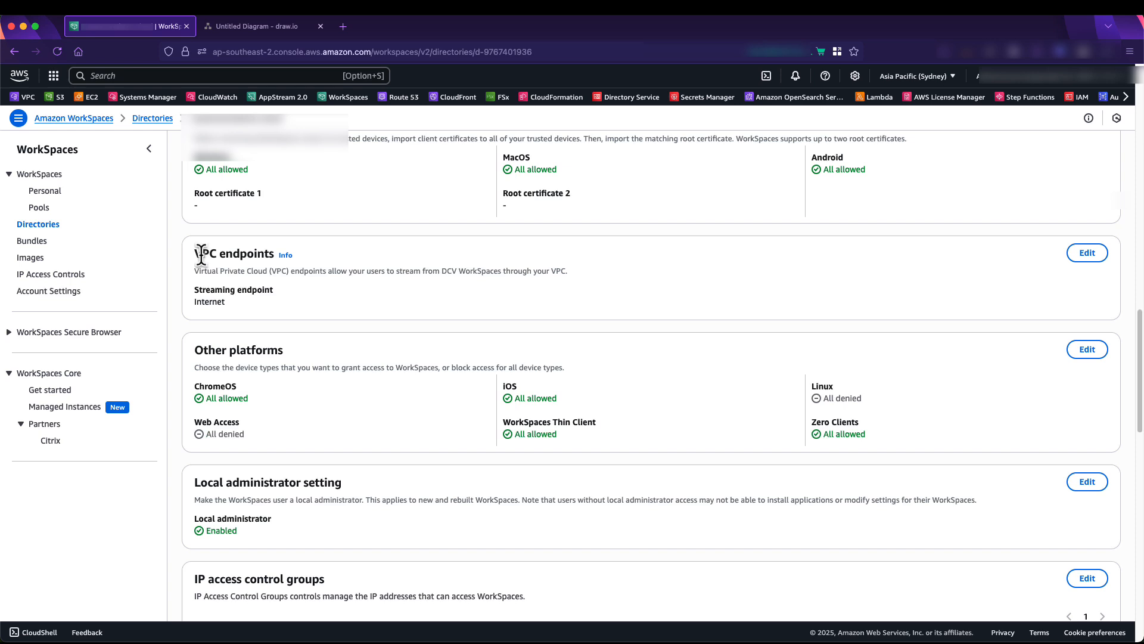
pyautogui.moveTo(192, 258); pyautogui.dragTo(277, 256)
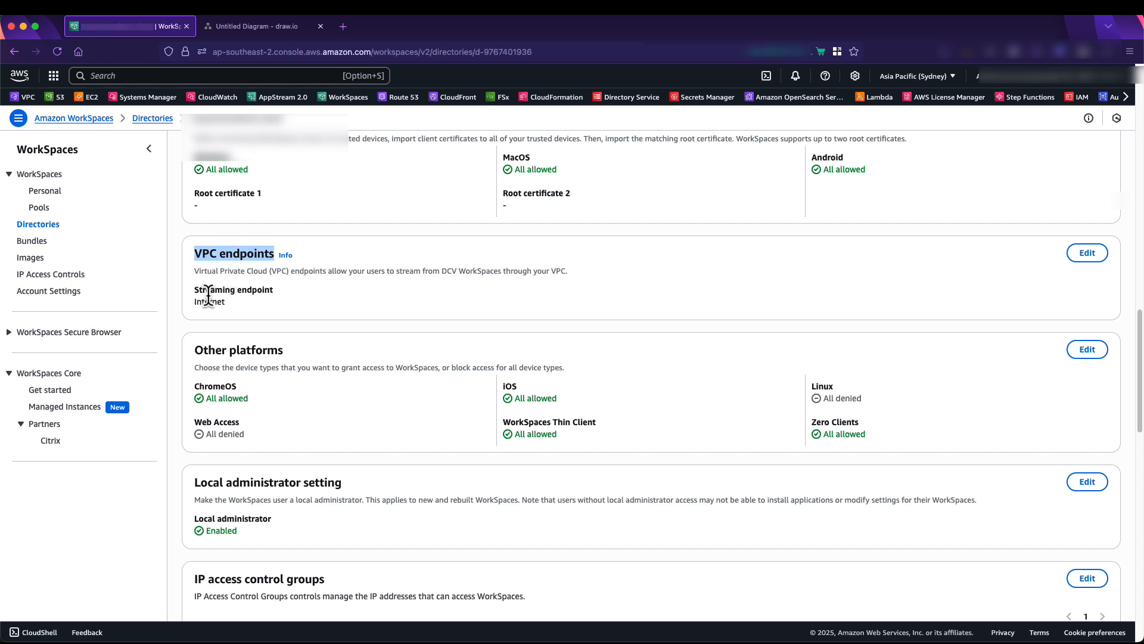
pyautogui.moveTo(194, 290); pyautogui.dragTo(275, 292)
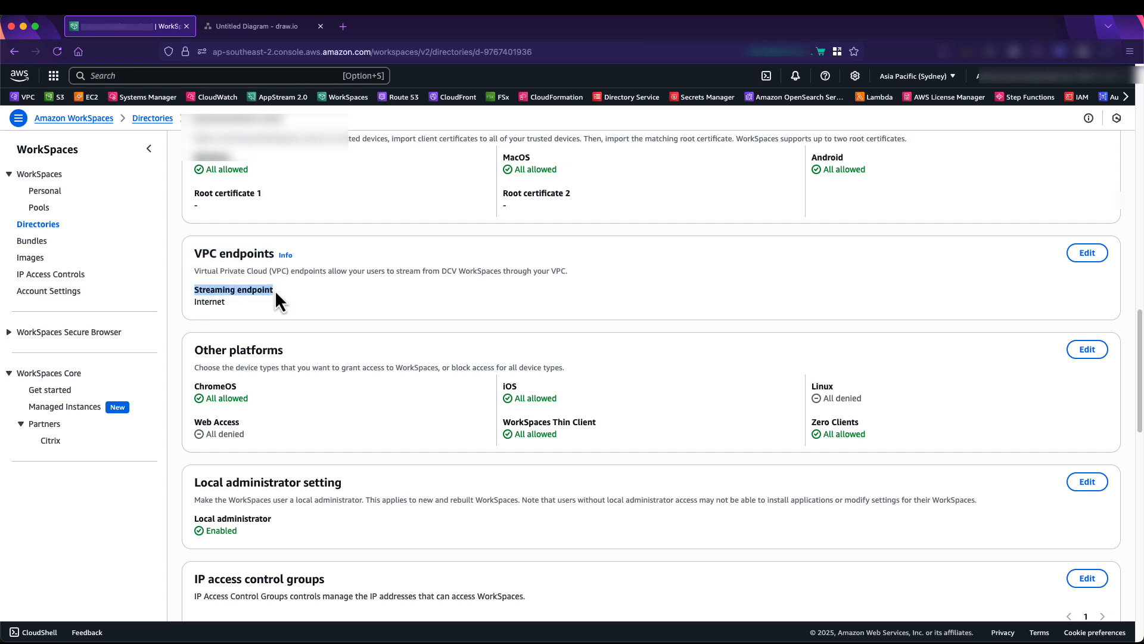
pyautogui.click(227, 303)
pyautogui.click(1086, 253)
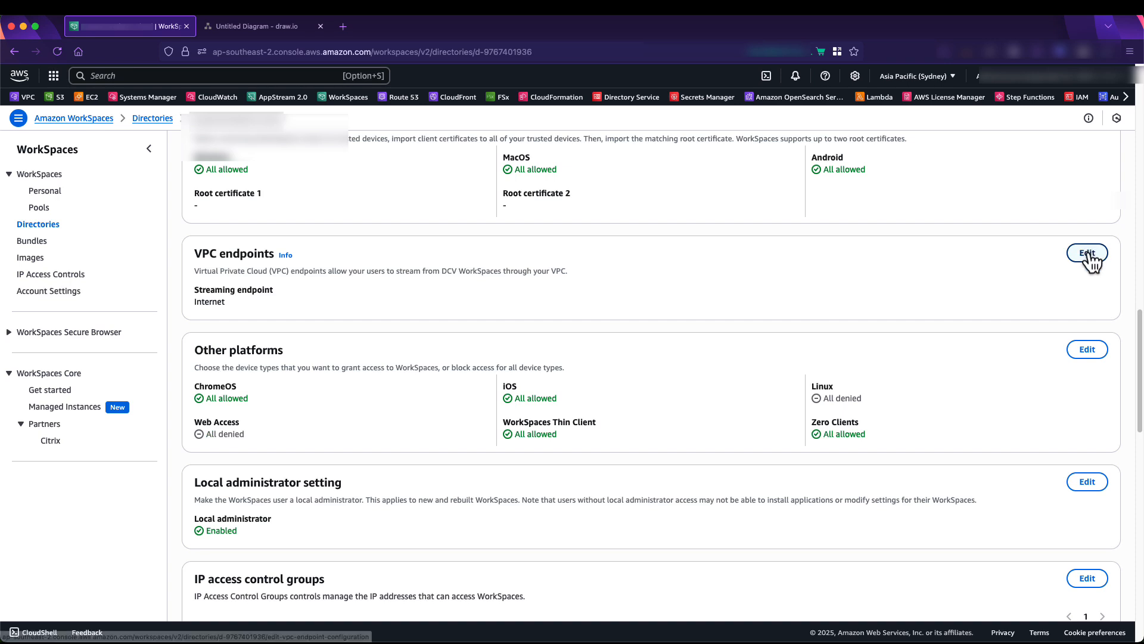
# Review the streaming endpoint options, including ep-WorkSpaces, and the console region, keeping Internet (default).
pyautogui.click(317, 242)
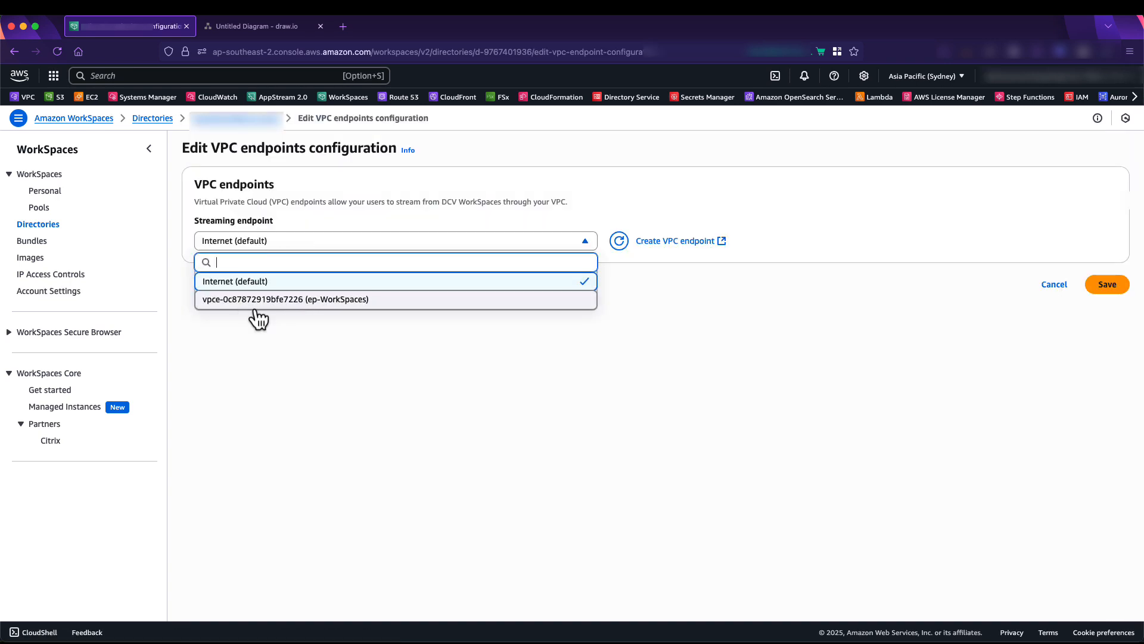
pyautogui.click(277, 357)
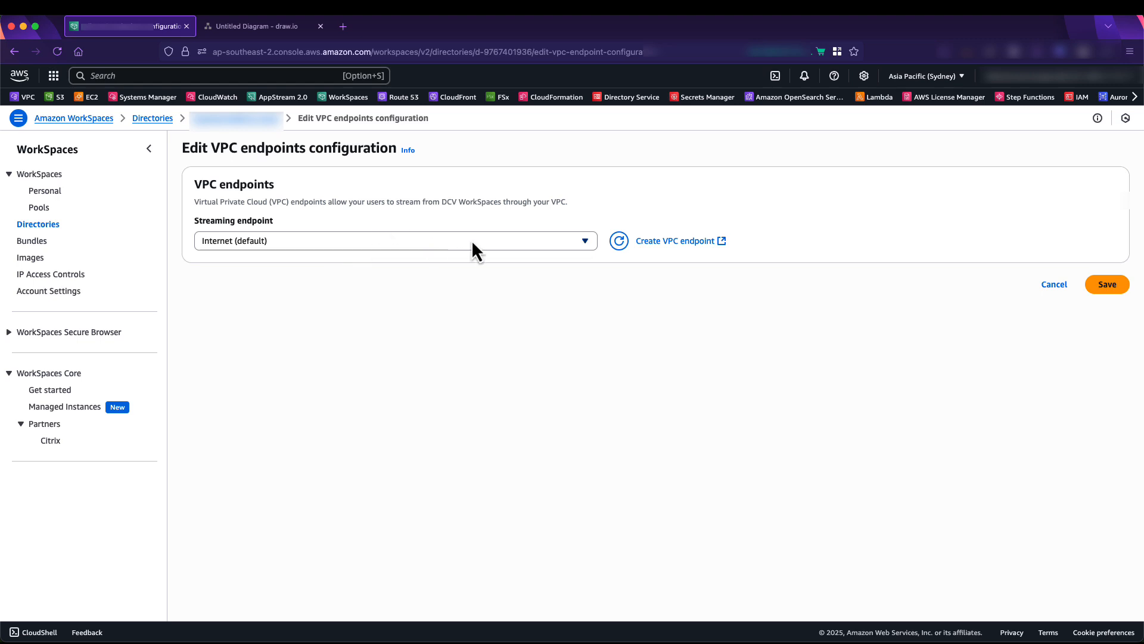
pyautogui.click(947, 78)
pyautogui.click(897, 112)
pyautogui.click(912, 78)
pyautogui.click(510, 242)
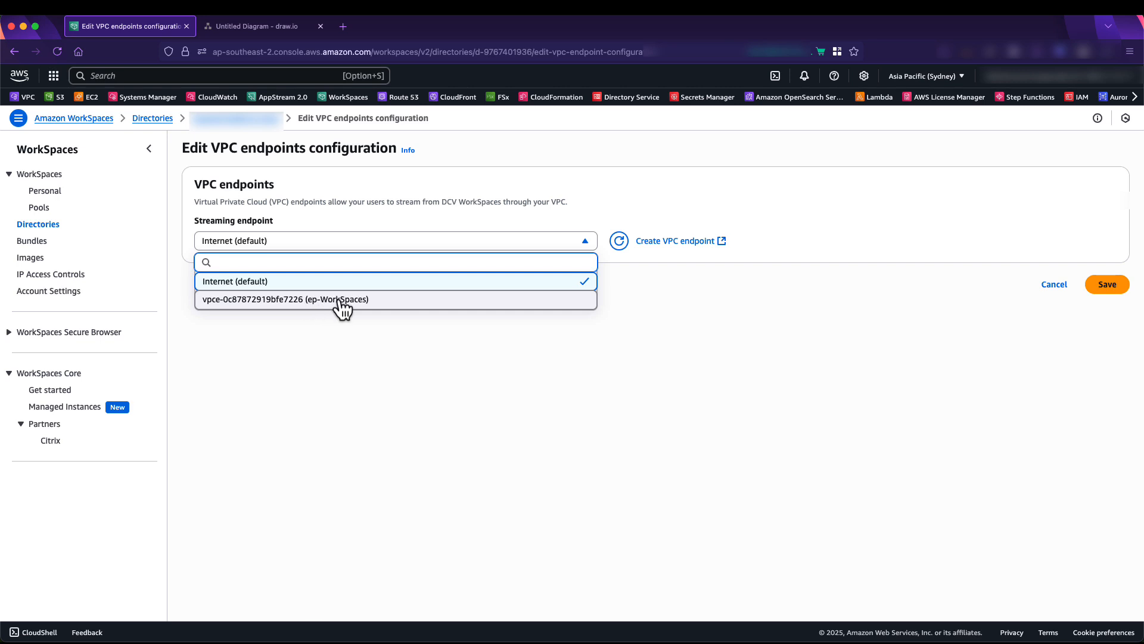
pyautogui.click(338, 355)
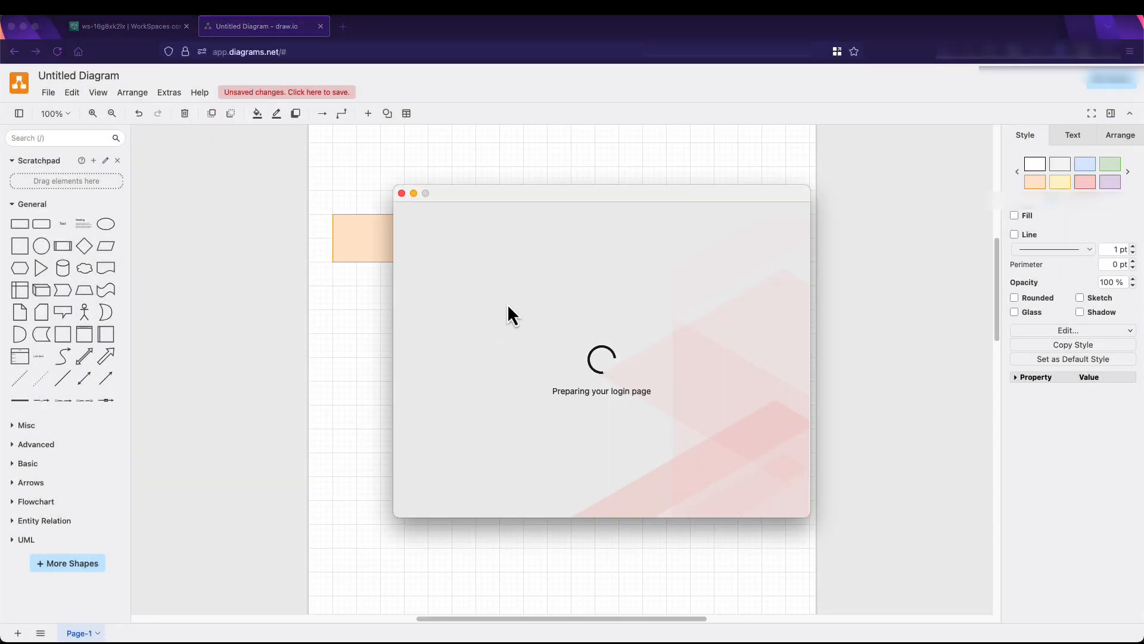
# Sign in with the WorkSpace username and password, then enlarge and reposition the desktop window.
pyautogui.click(490, 322)
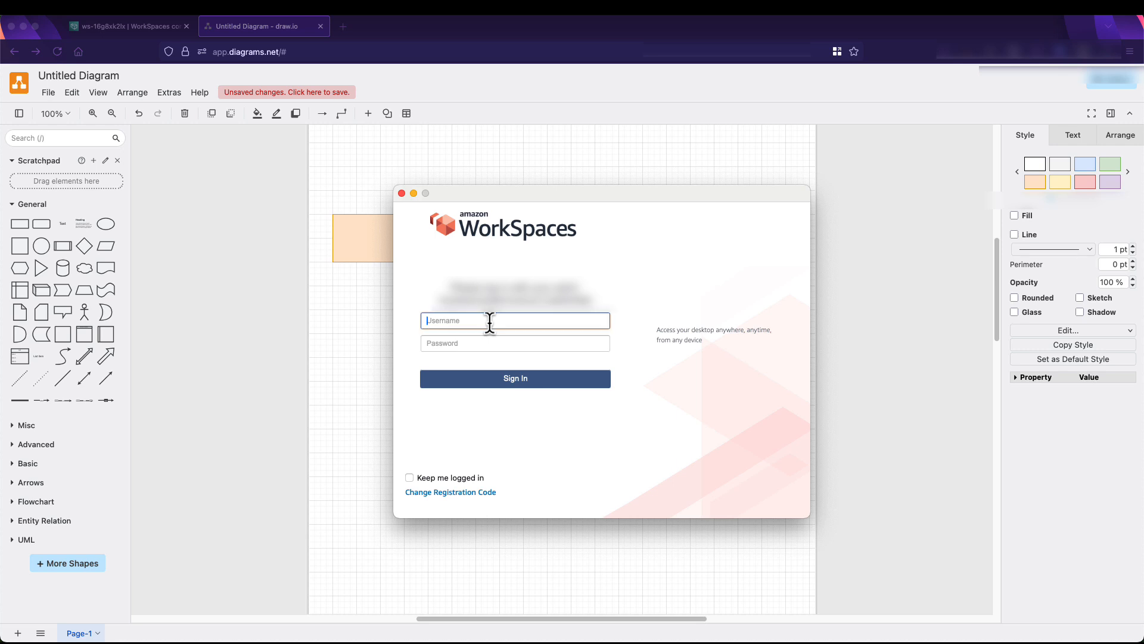
pyautogui.write('eucfx')
pyautogui.press('Tab')
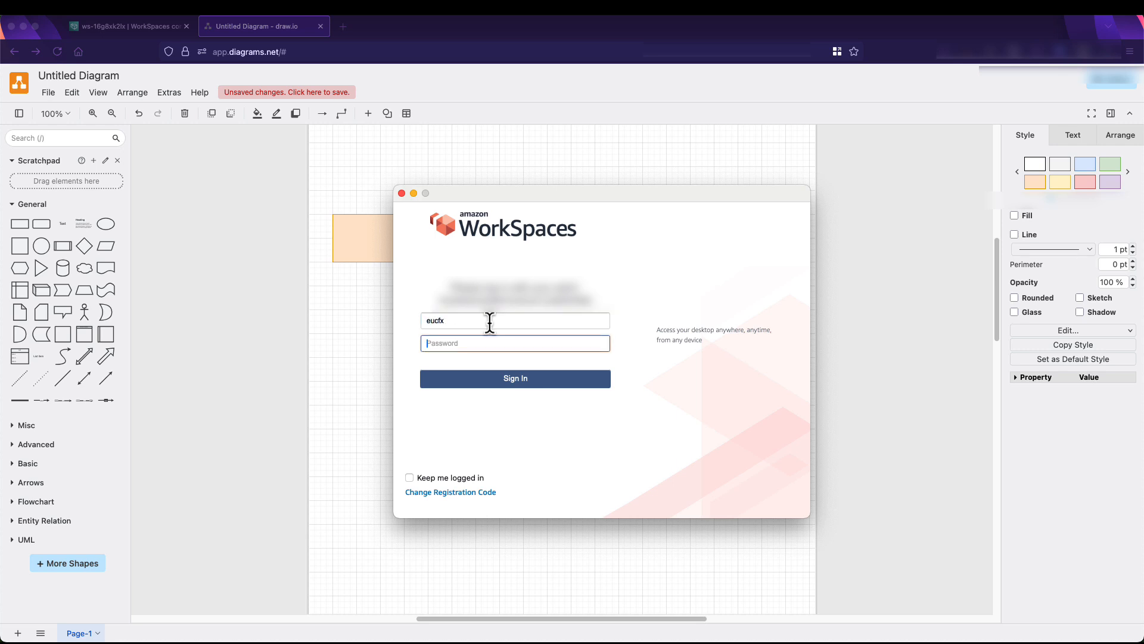
pyautogui.write('••••••••••••••••')
pyautogui.press('Return')
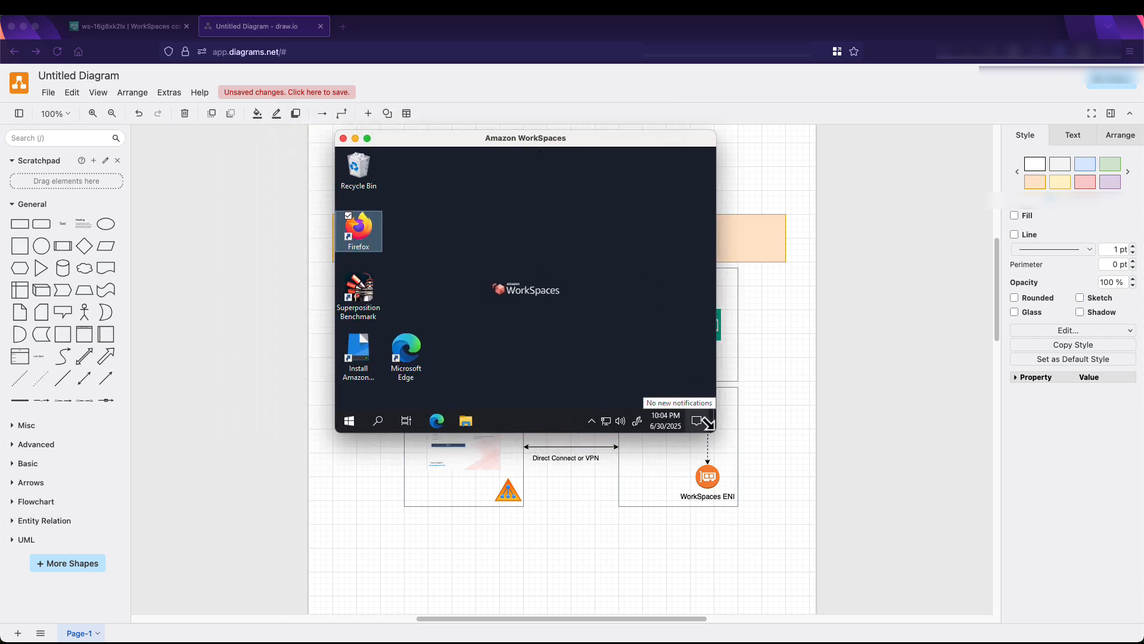
pyautogui.moveTo(715, 430); pyautogui.dragTo(895, 470)
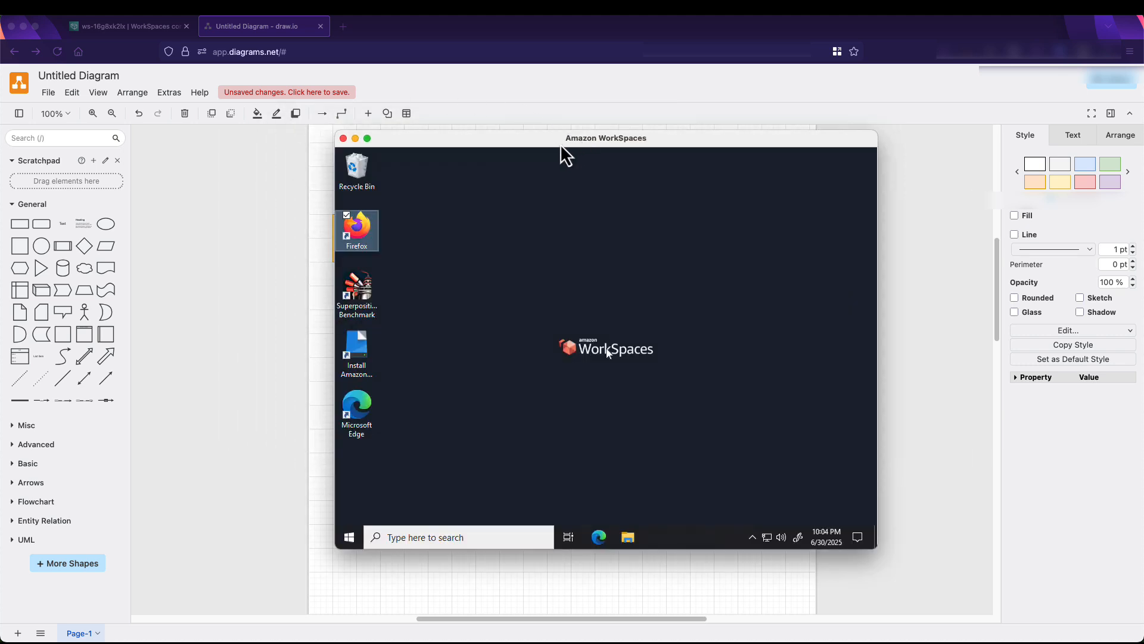
pyautogui.moveTo(560, 143); pyautogui.dragTo(686, 116)
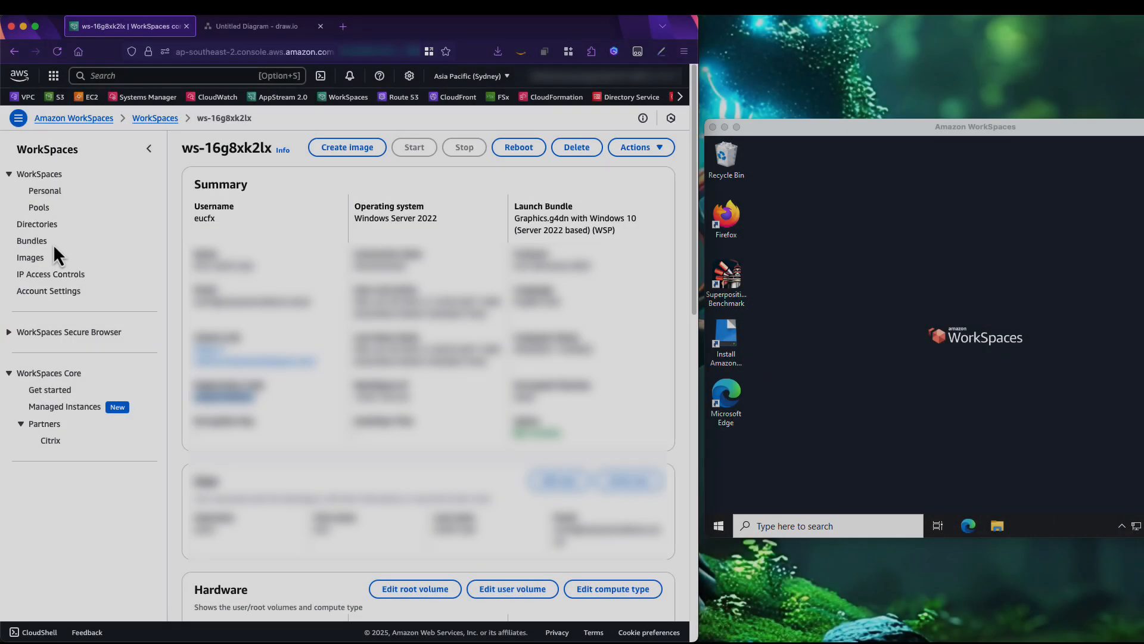
# Set the directory's streaming endpoint to vpce-0c87872919bfe7226 (ep-WorkSpaces) and save it.
pyautogui.click(38, 224)
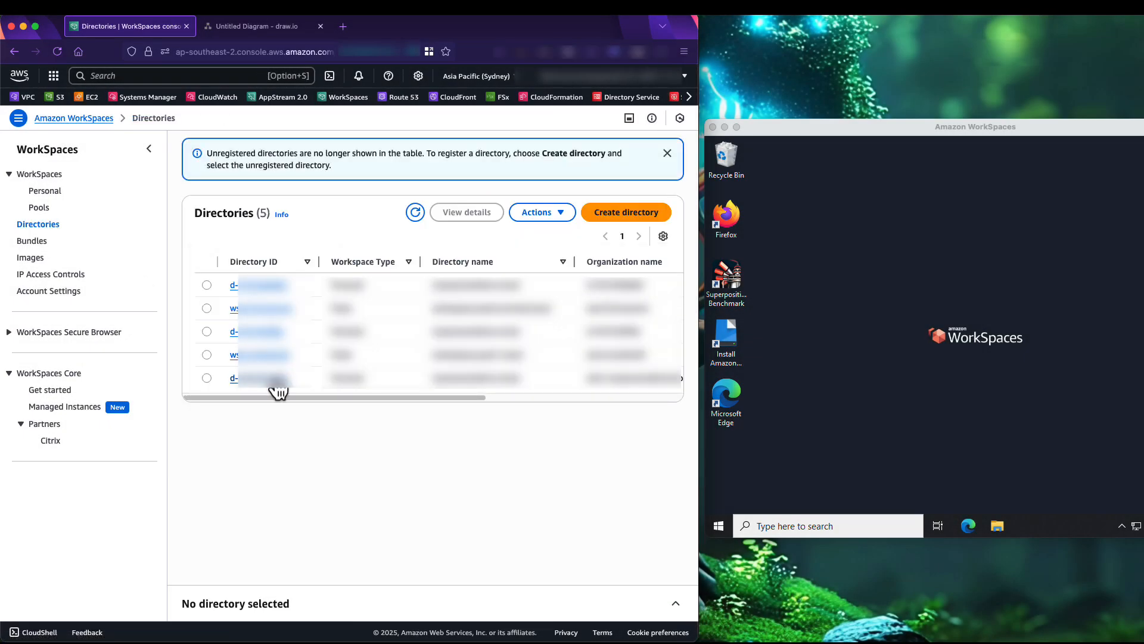
pyautogui.click(271, 383)
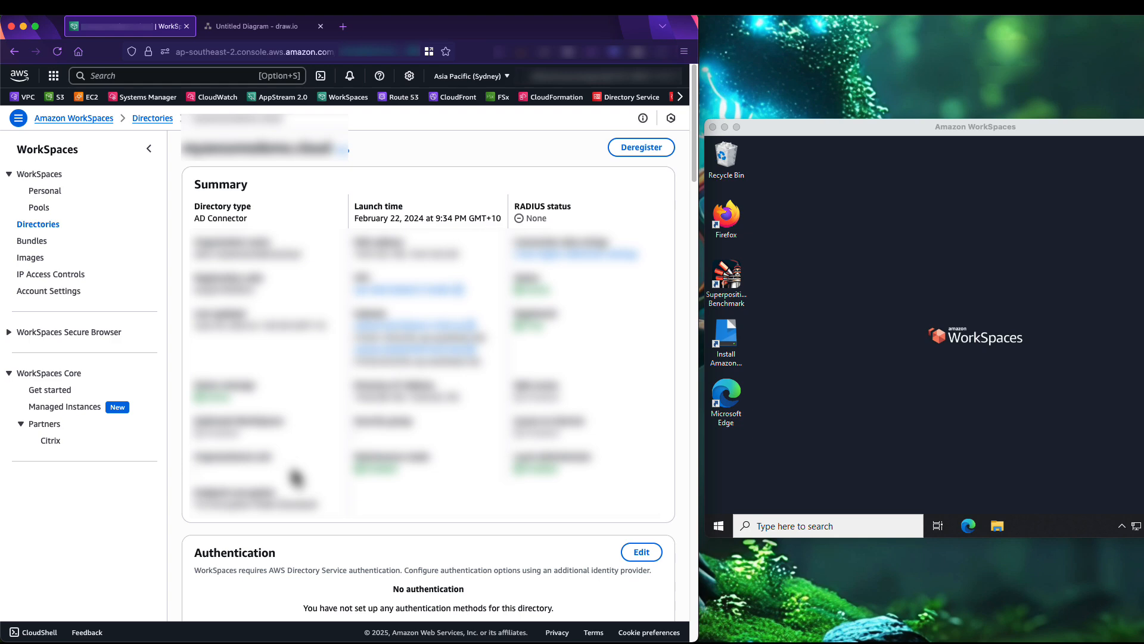
pyautogui.scroll(-15, 316, 411)
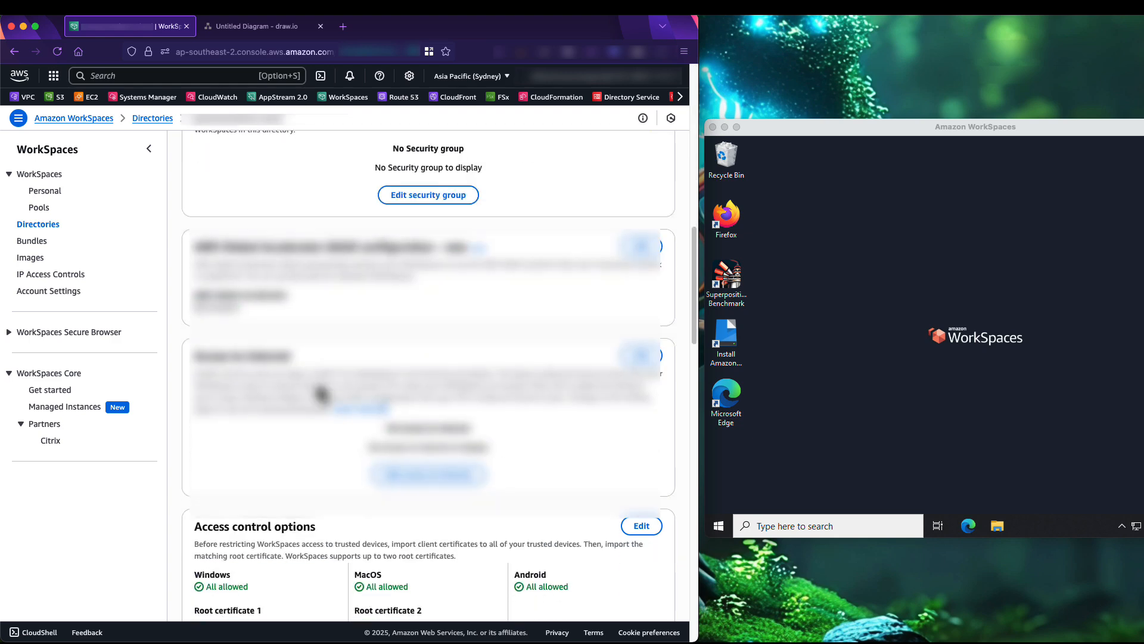
pyautogui.scroll(-3, 380, 498)
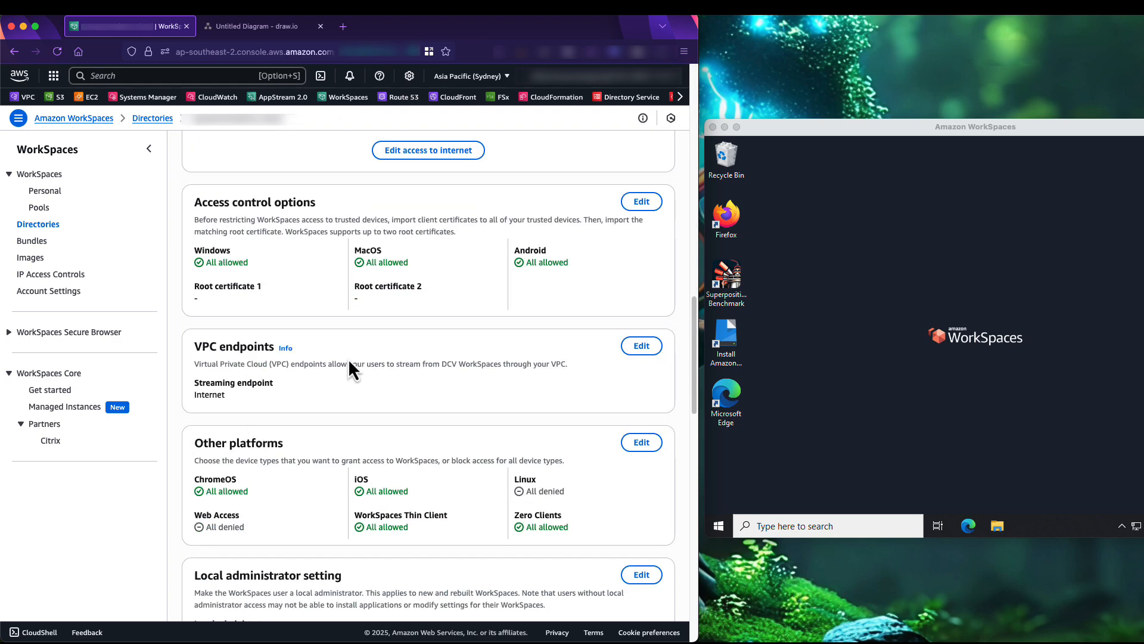
pyautogui.click(653, 347)
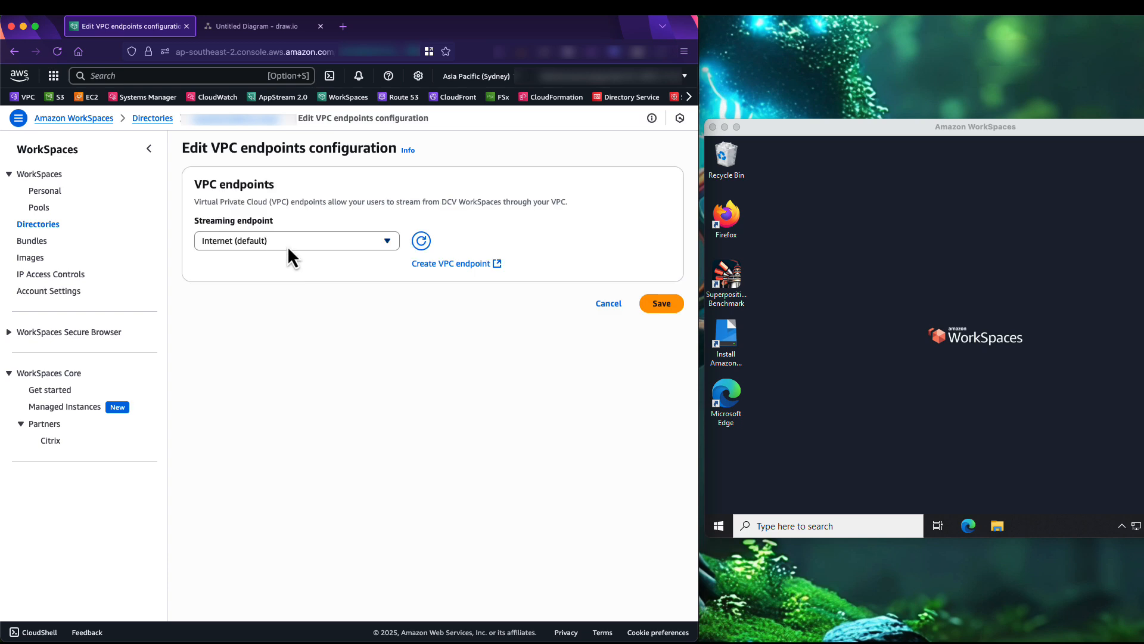
pyautogui.click(287, 243)
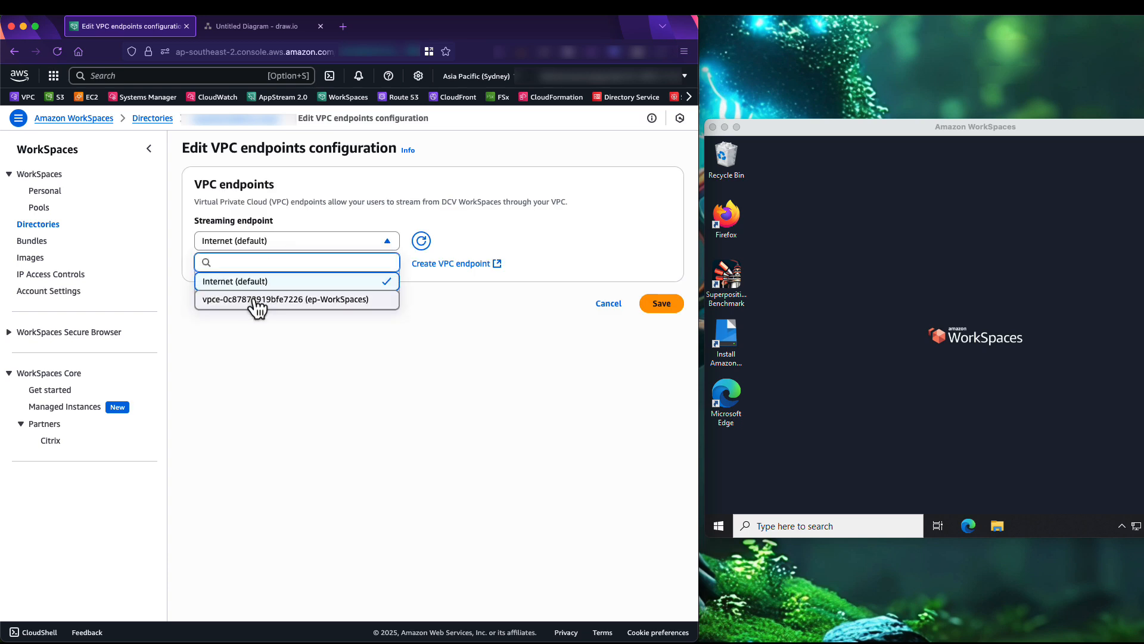
pyautogui.click(301, 309)
pyautogui.click(661, 347)
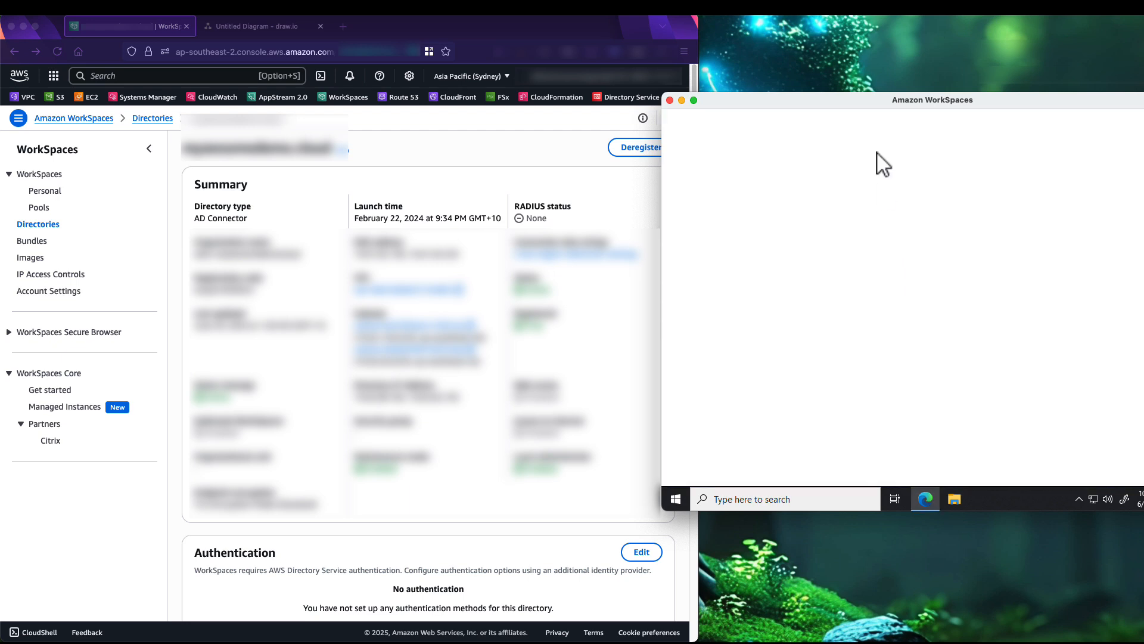
# Close Edge inside the WorkSpace and disconnect the session, returning the client to login.
pyautogui.moveTo(935, 104); pyautogui.dragTo(847, 118)
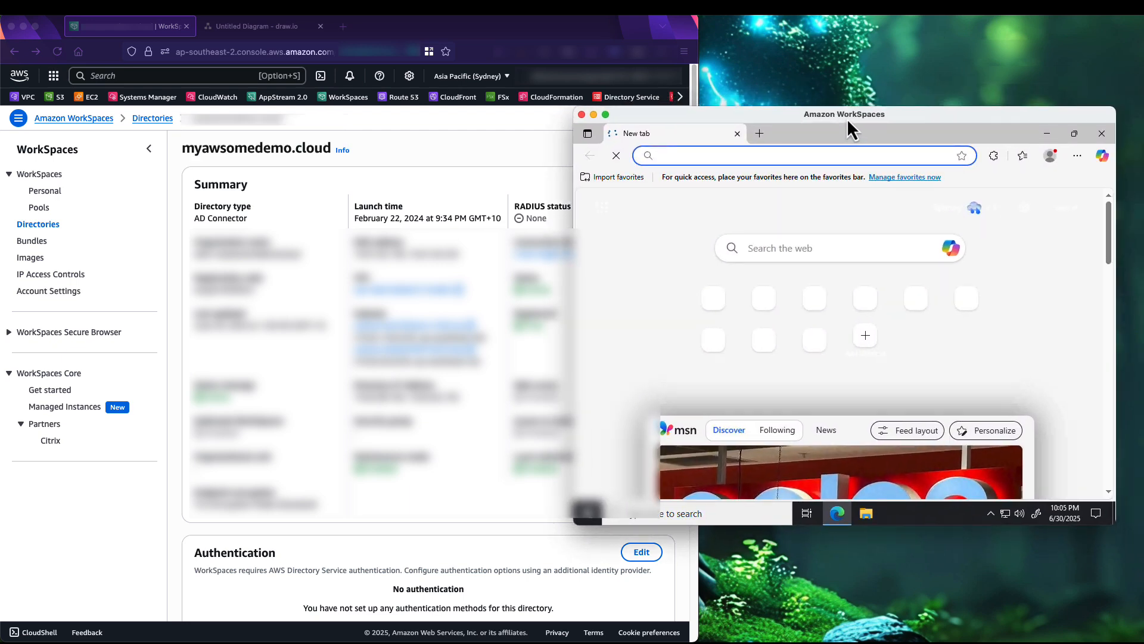
pyautogui.click(1101, 133)
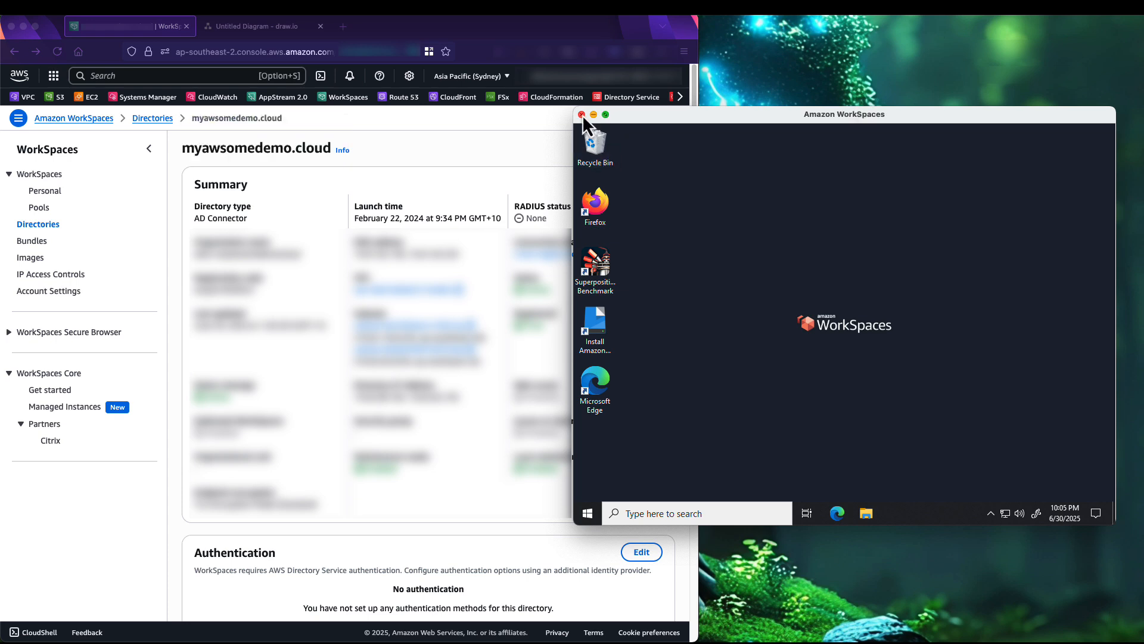
pyautogui.click(582, 114)
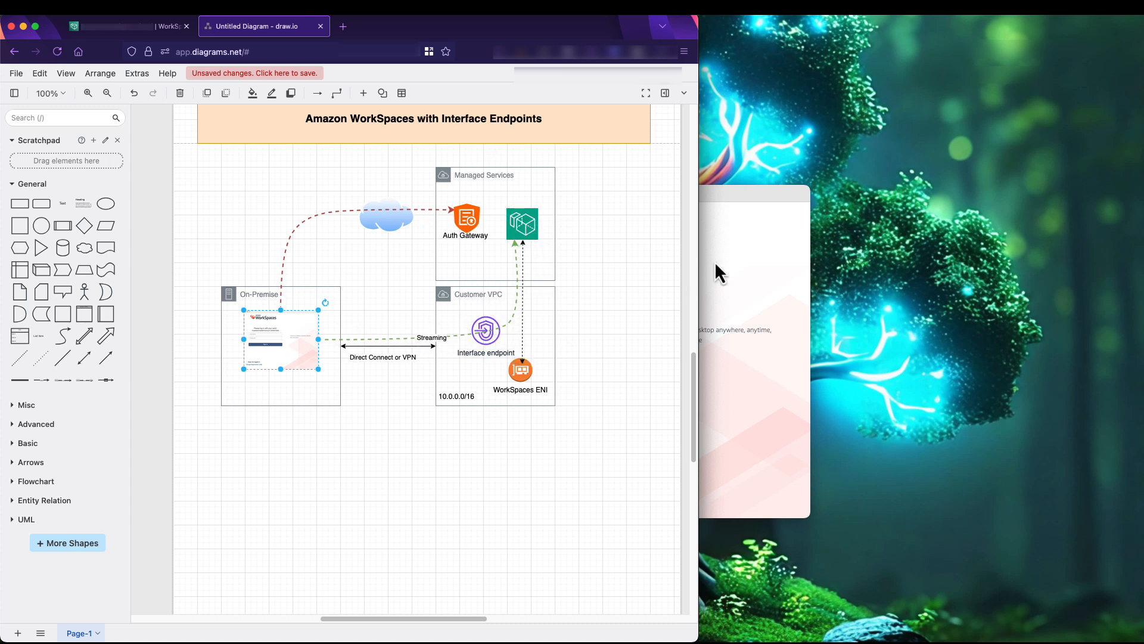
# Sign in to the WorkSpaces client with the username and password, then move the session window aside.
pyautogui.click(754, 237)
pyautogui.click(442, 321)
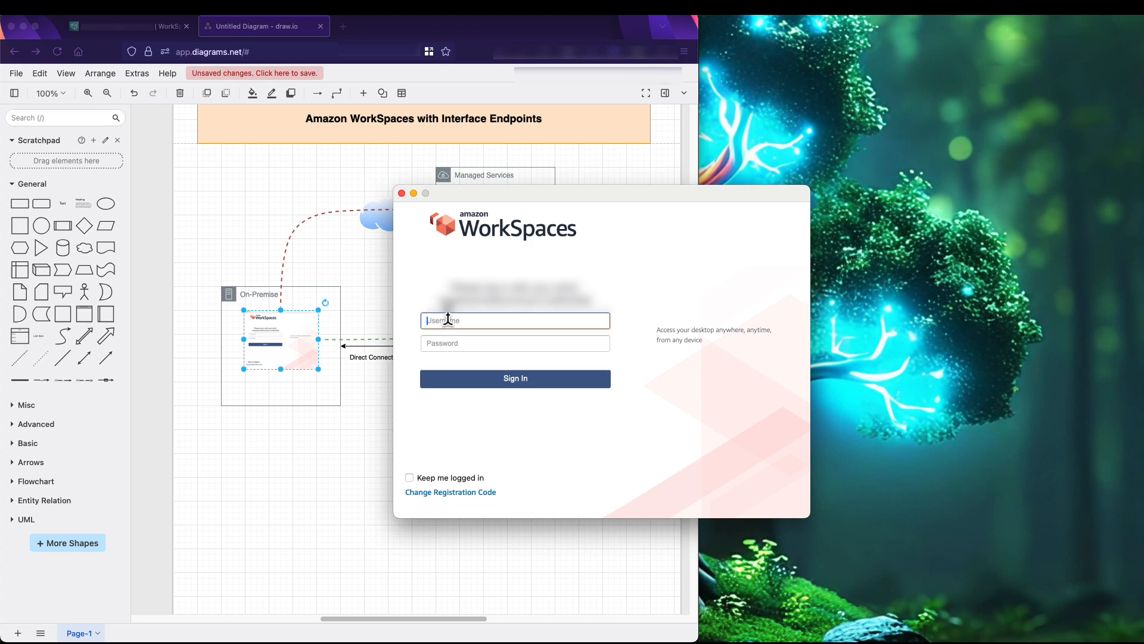
pyautogui.write('eucfx')
pyautogui.press('Tab')
pyautogui.write('••••••••••••••••')
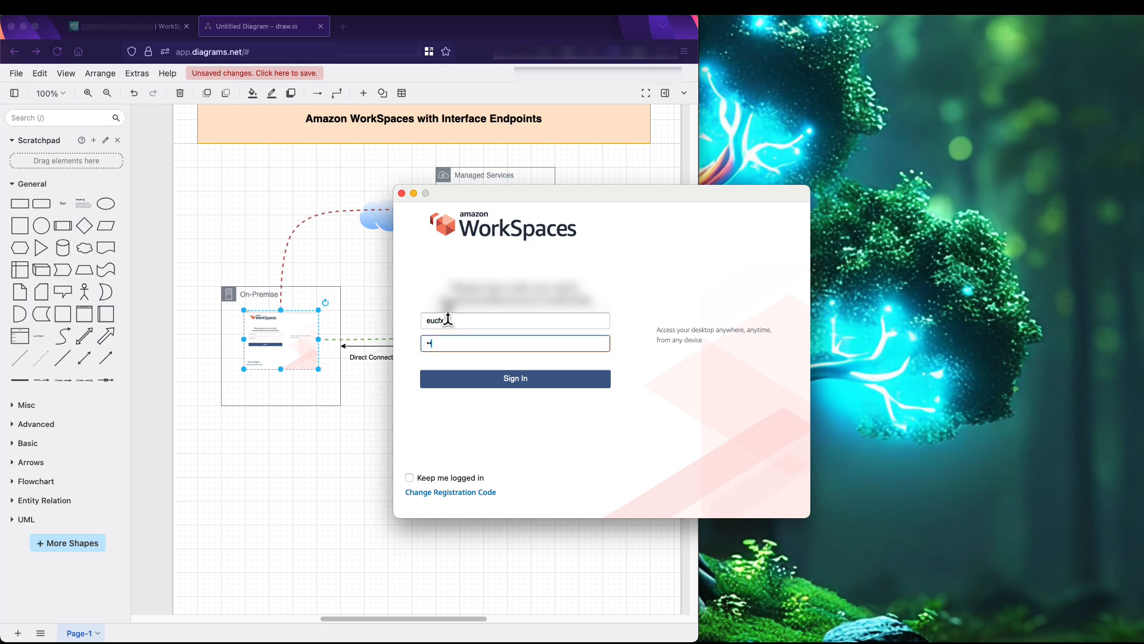
pyautogui.press('Return')
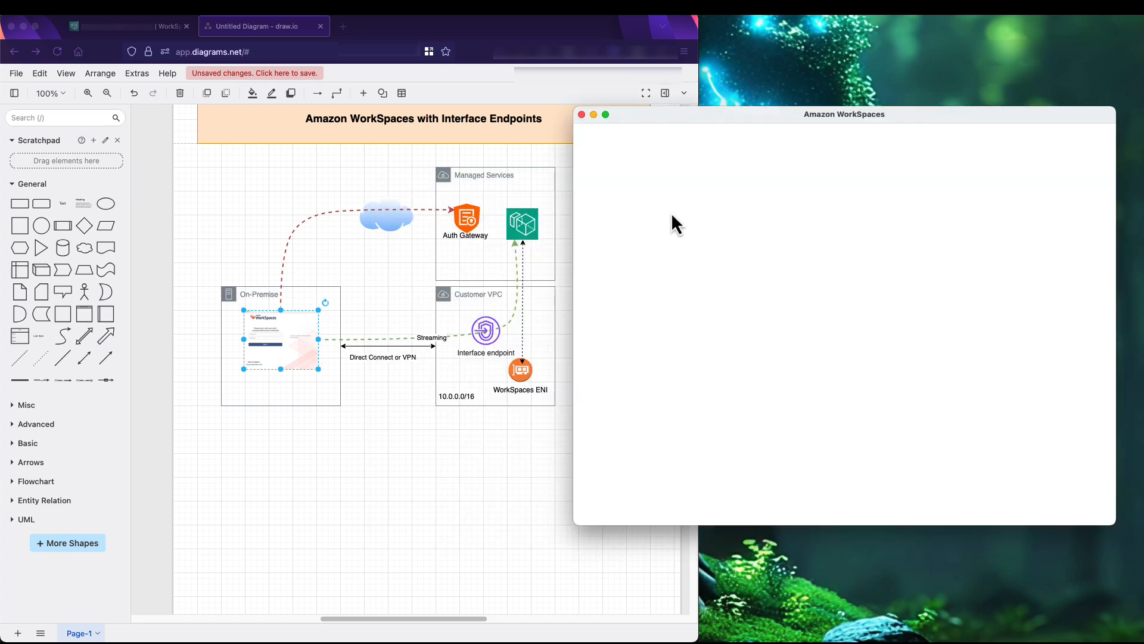
pyautogui.moveTo(720, 111); pyautogui.dragTo(425, 132)
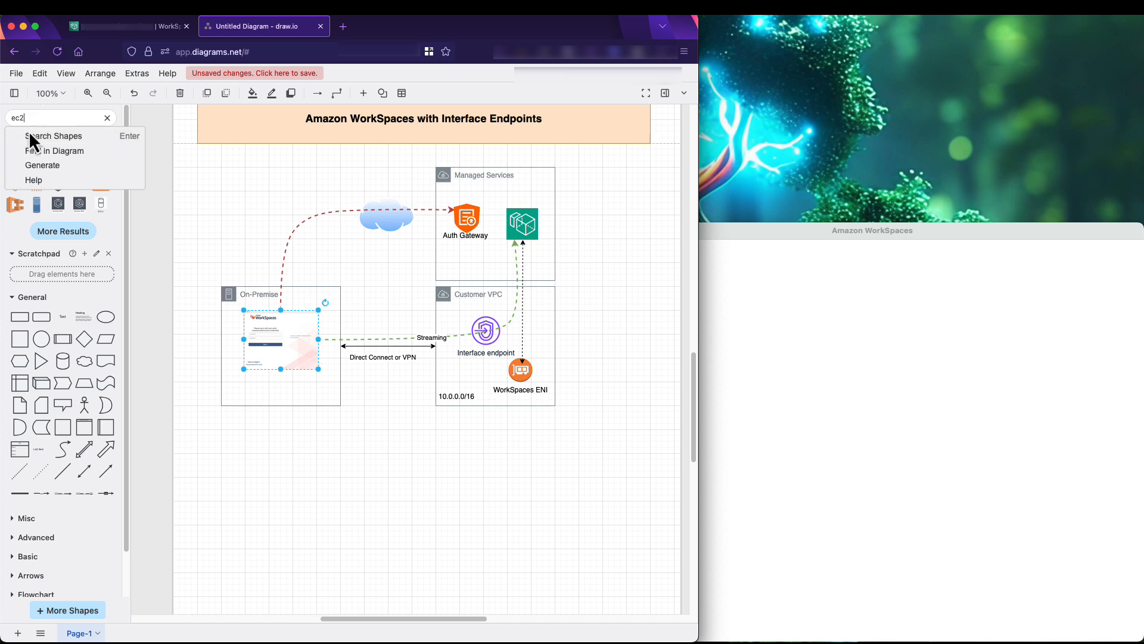
# Search the shape library for 'ec2' and place an EC2 icon inside the Customer VPC box.
pyautogui.press('BackSpace')
pyautogui.press('BackSpace')
pyautogui.press('BackSpace')
pyautogui.write('ec2')
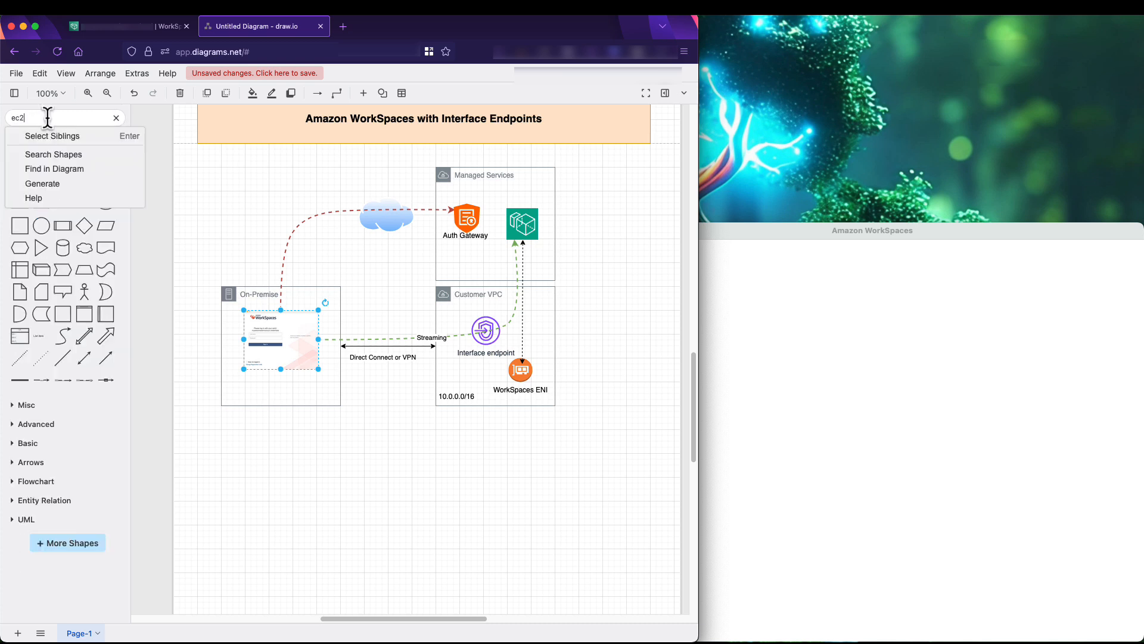
pyautogui.press('Return')
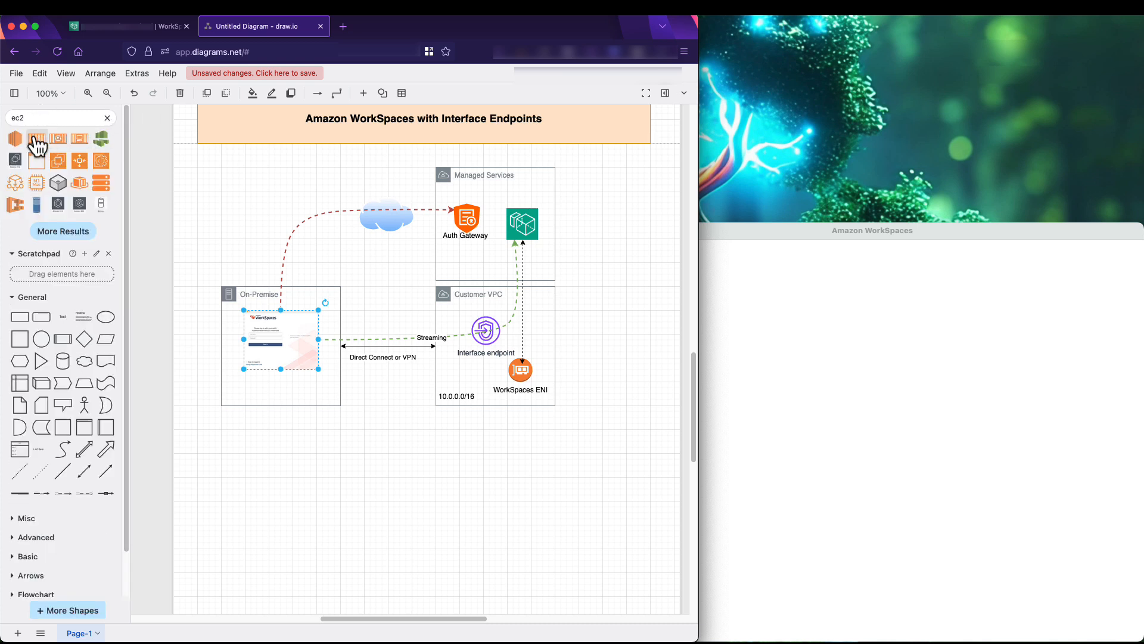
pyautogui.moveTo(124, 159); pyautogui.dragTo(454, 373)
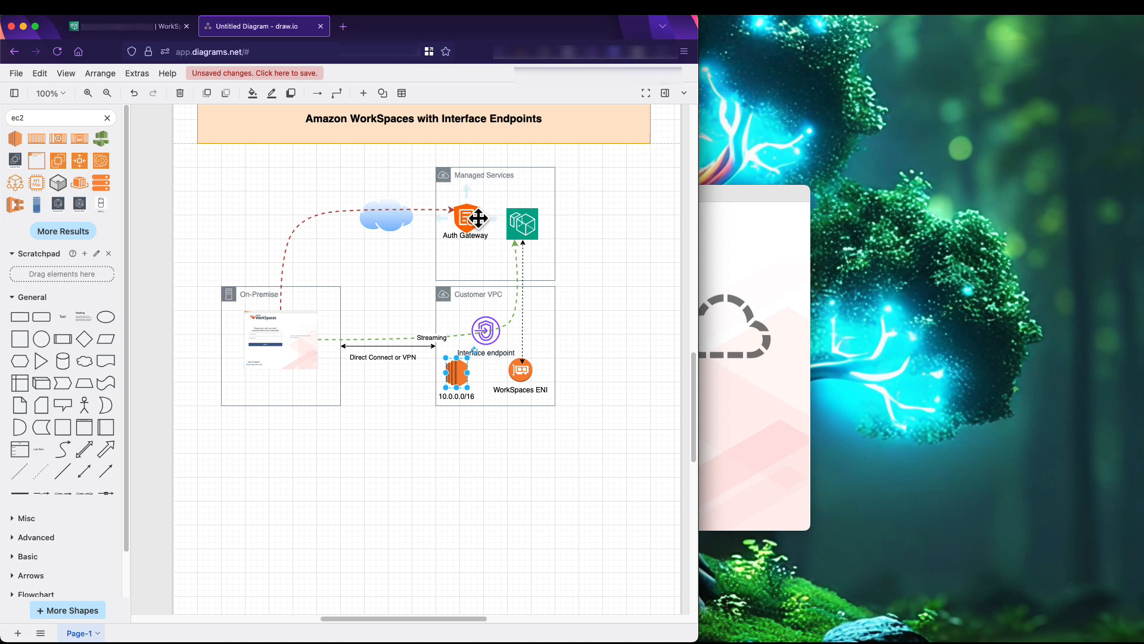
# Close the disconnected WorkSpaces client window and maximise the browser window.
pyautogui.click(606, 203)
pyautogui.click(732, 217)
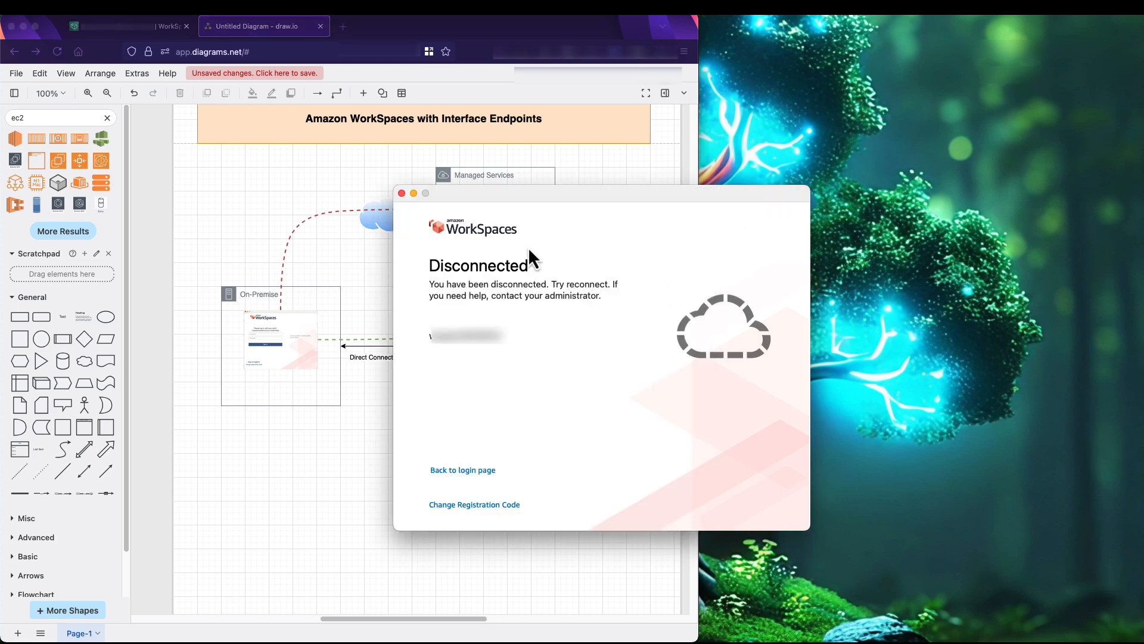
pyautogui.click(402, 193)
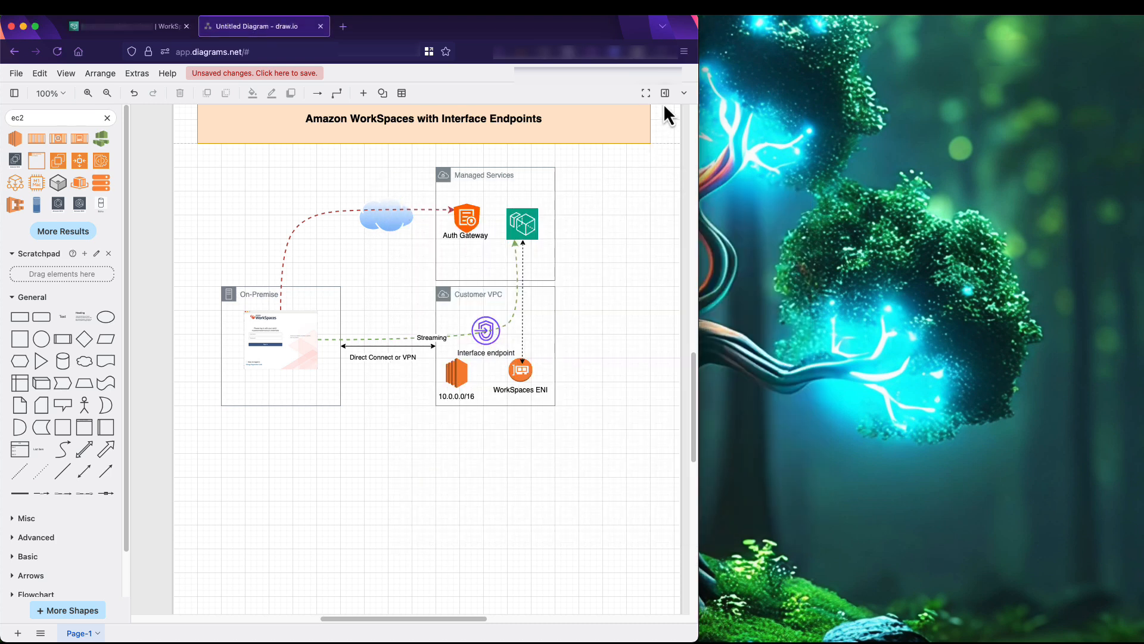
pyautogui.doubleClick(587, 23)
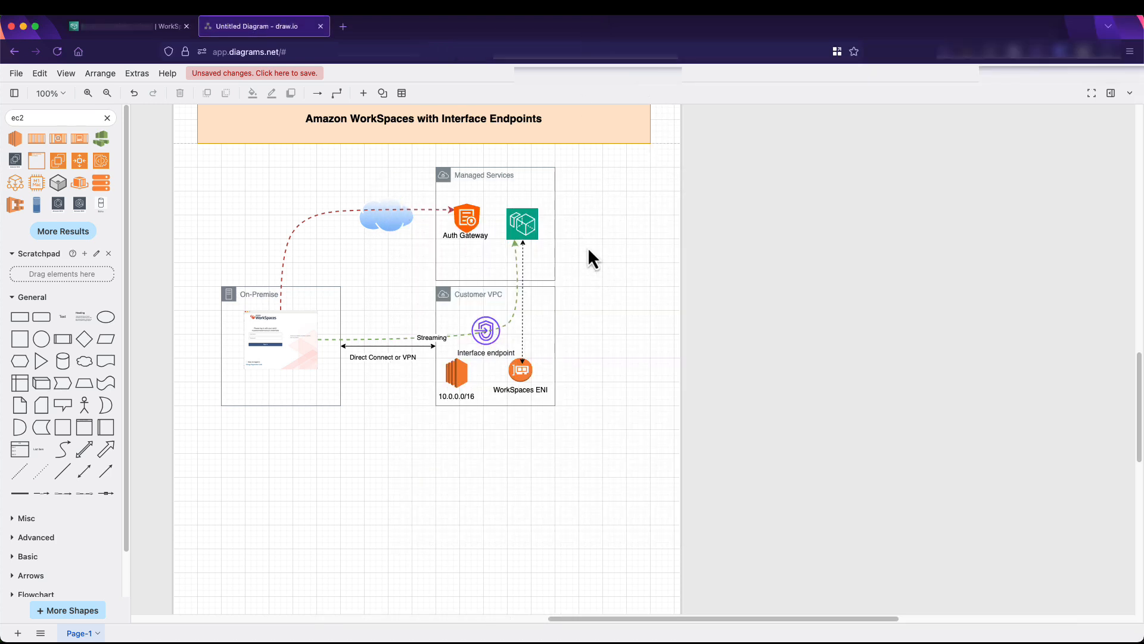
pyautogui.click(457, 371)
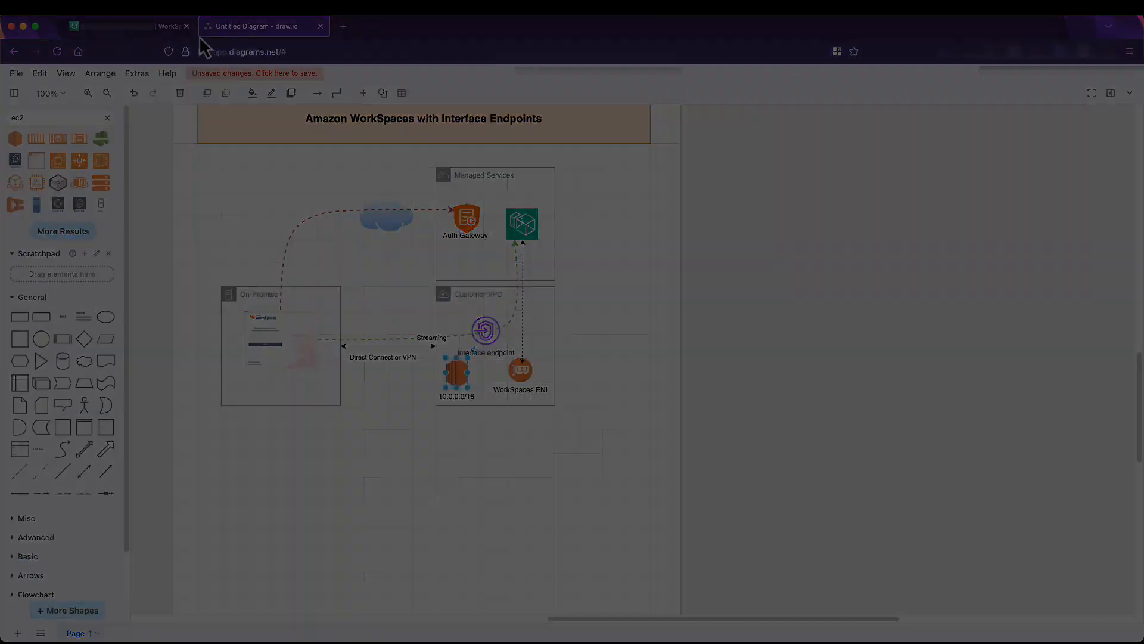
pyautogui.click(155, 31)
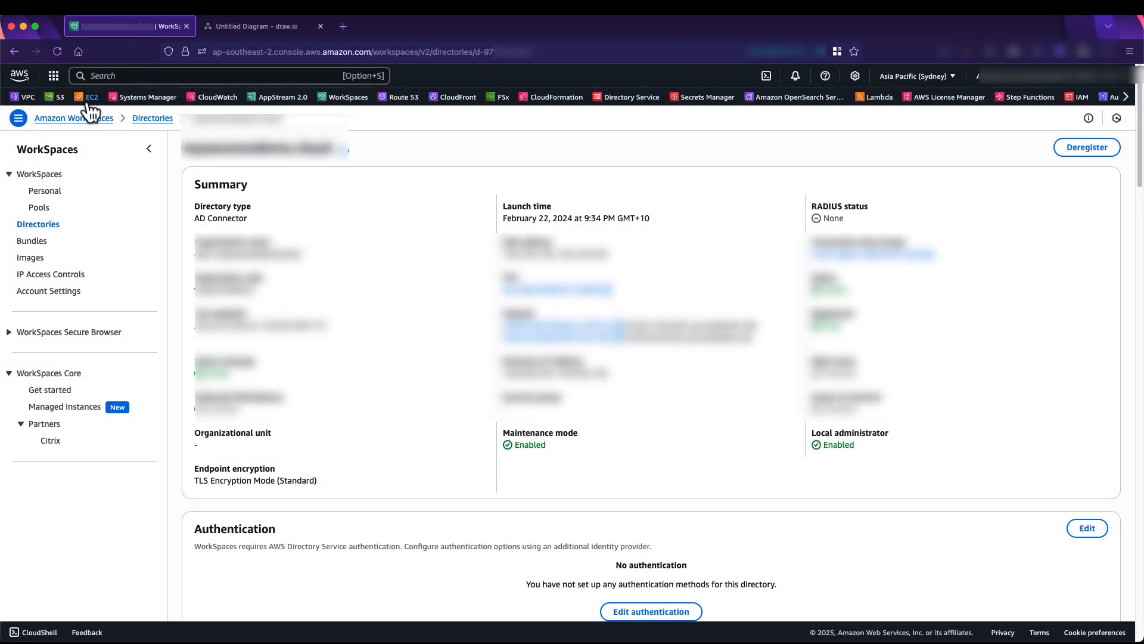
# Select the running Windows EC2 instance and launch its Fleet Manager Remote Desktop via RDP connect options.
pyautogui.click(93, 102)
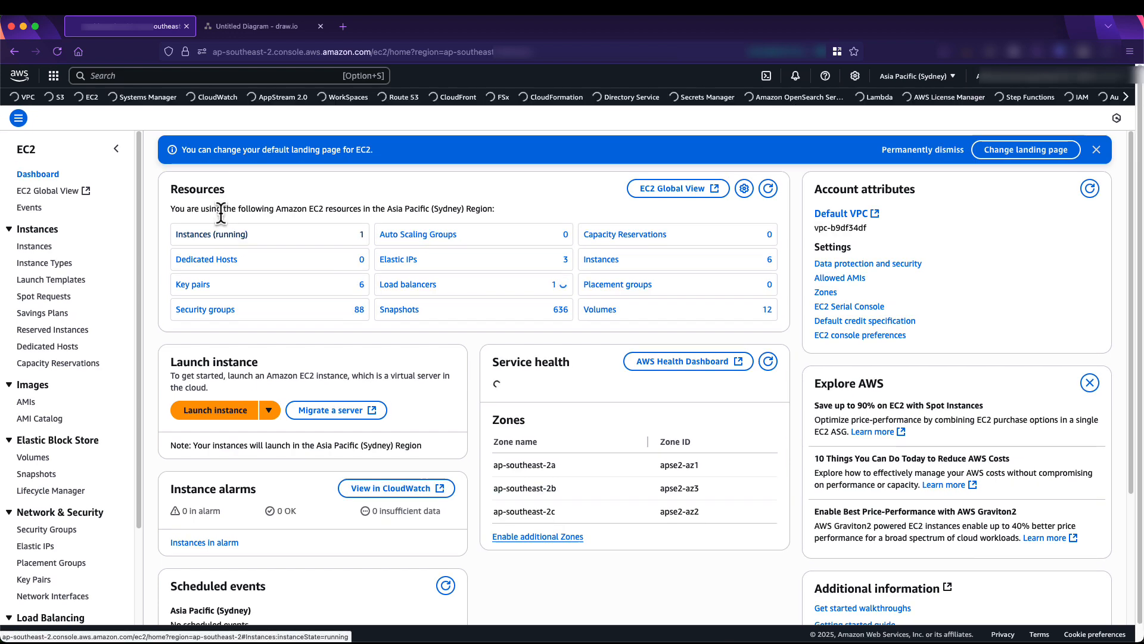
pyautogui.click(221, 235)
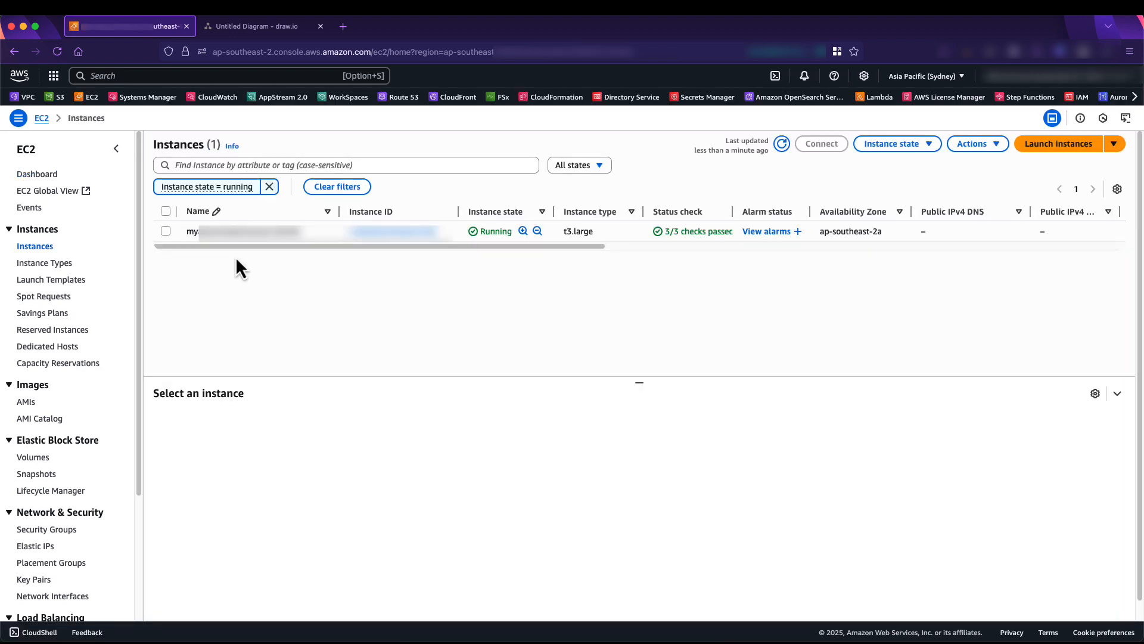
pyautogui.click(166, 232)
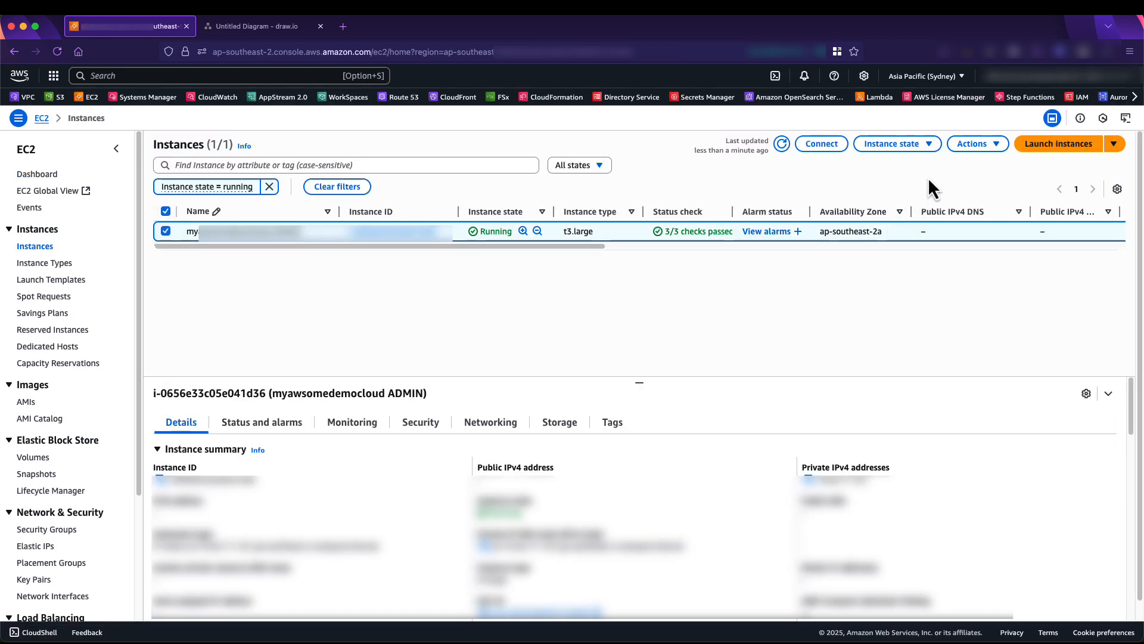
pyautogui.click(812, 146)
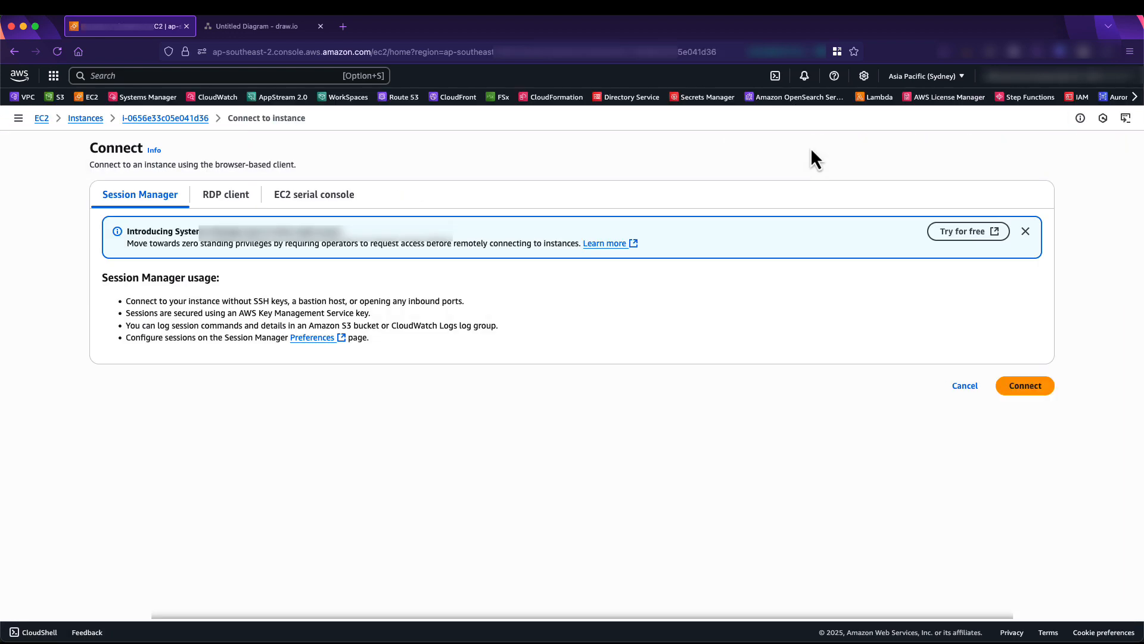
pyautogui.click(225, 196)
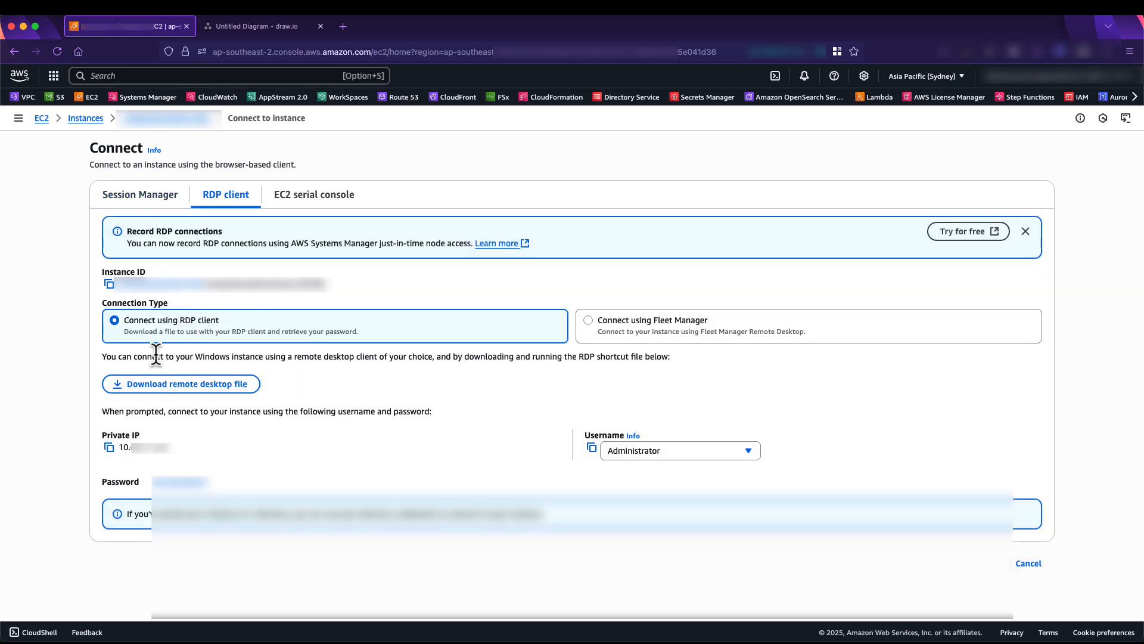
pyautogui.doubleClick(116, 452)
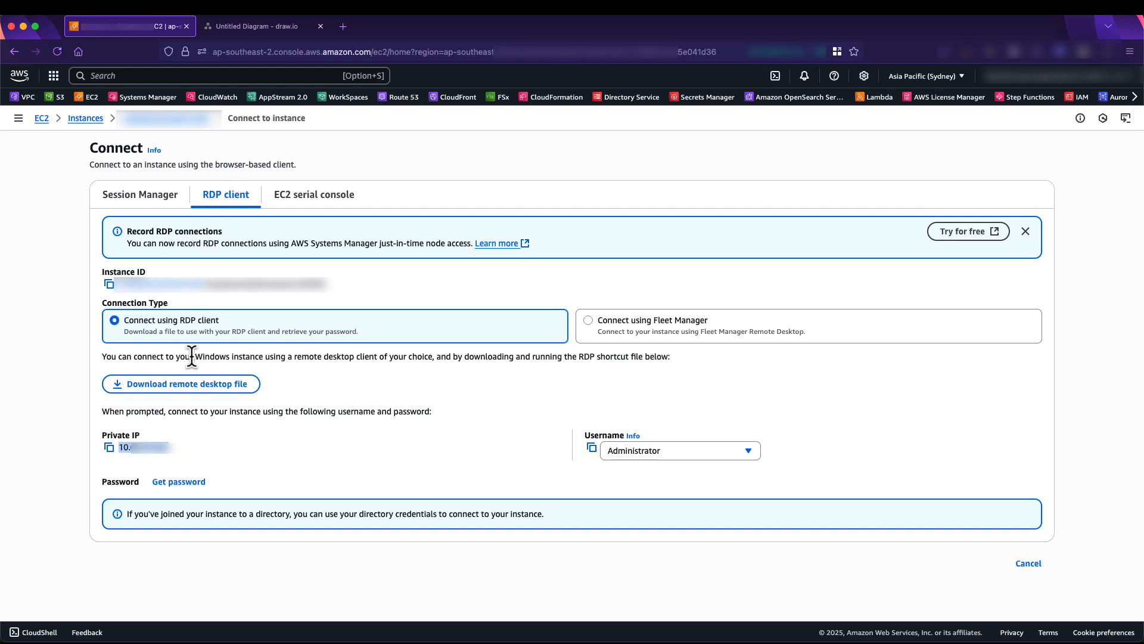
pyautogui.click(614, 325)
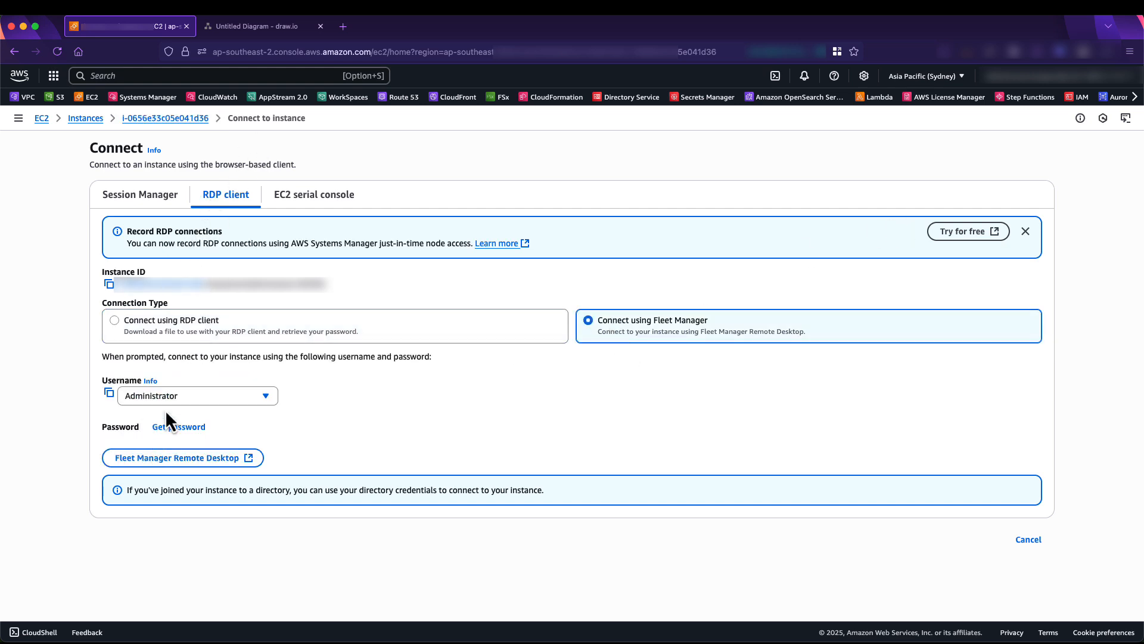
pyautogui.click(185, 458)
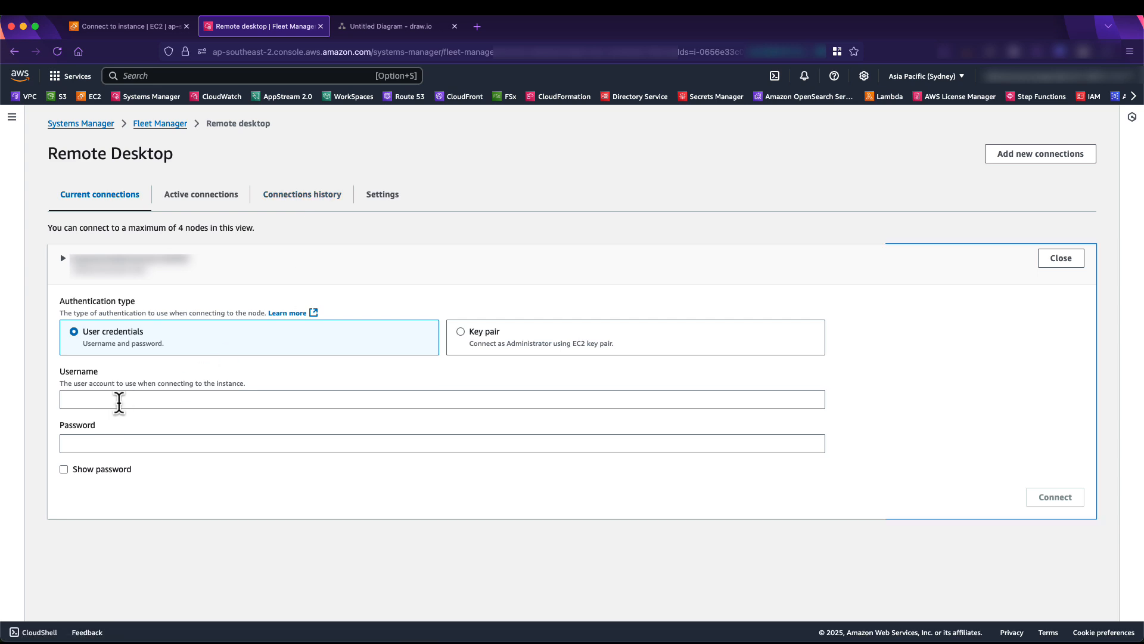
# Connect to the instance using the saved credentials and show its remote desktop full screen.
pyautogui.press('super+backslash')
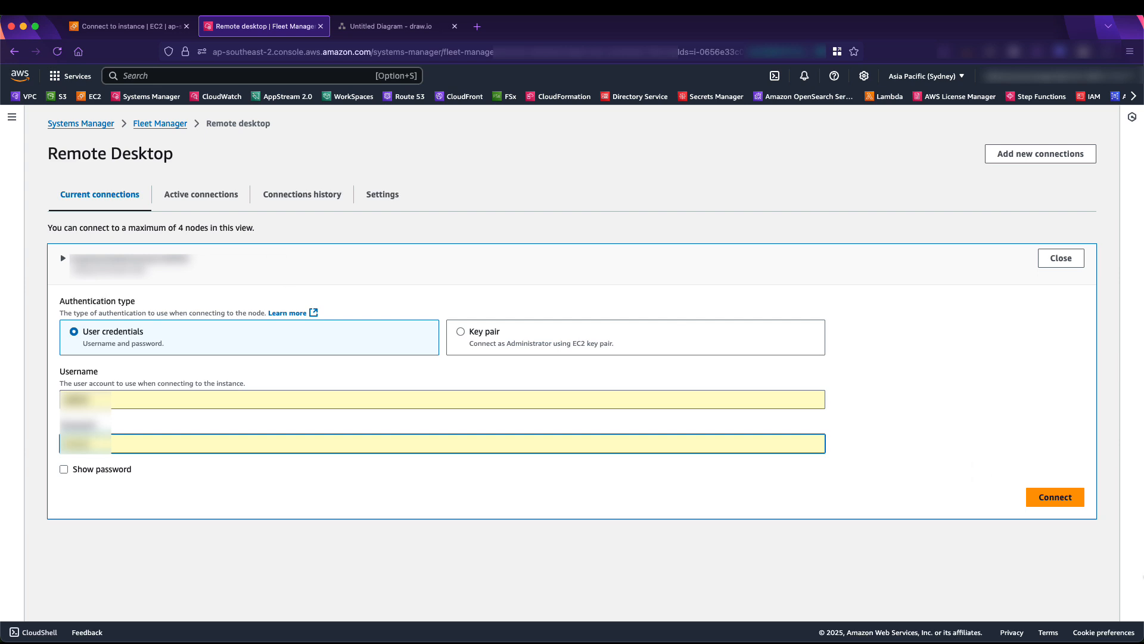
pyautogui.click(1078, 498)
pyautogui.click(1076, 498)
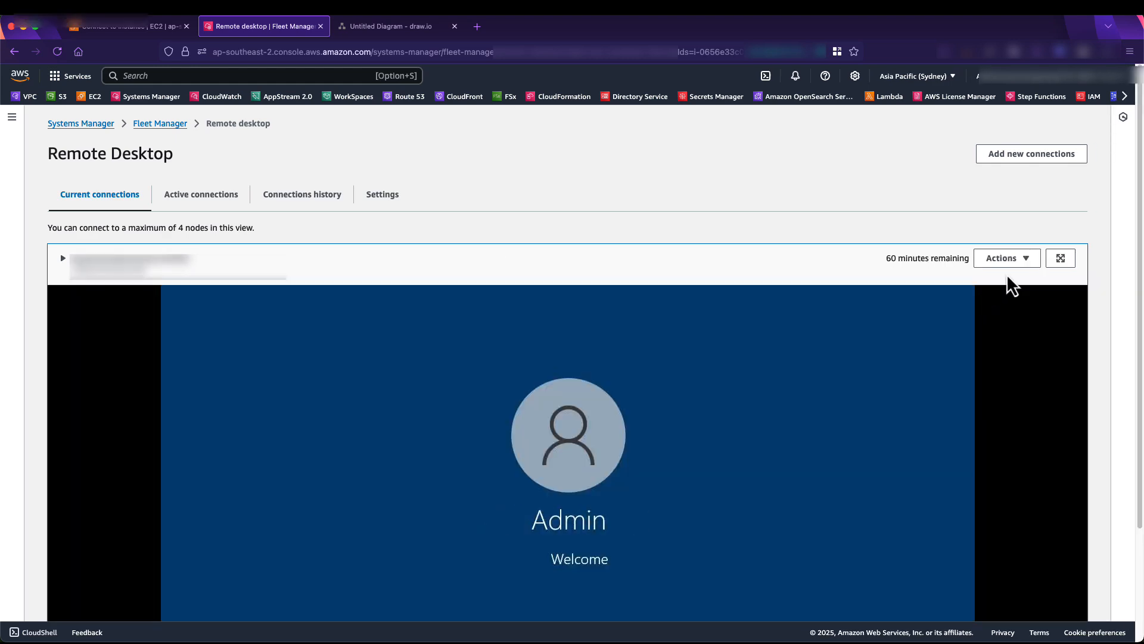
pyautogui.click(1060, 258)
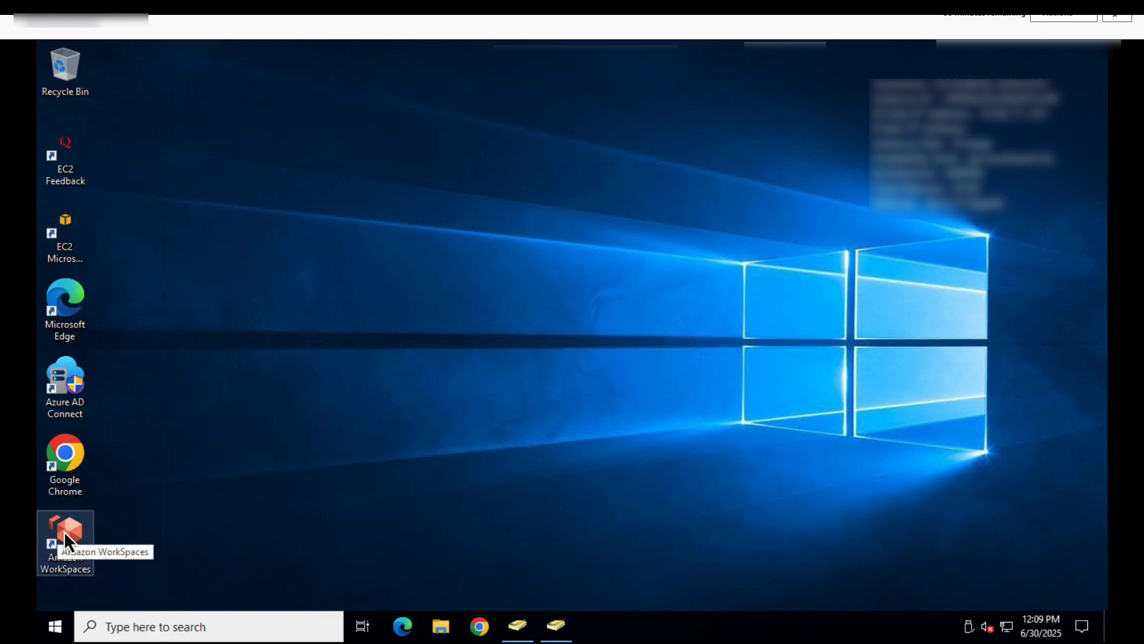
# Launch Amazon WorkSpaces on the instance, sign in, and confirm a healthy 5 ms round trip.
pyautogui.doubleClick(74, 512)
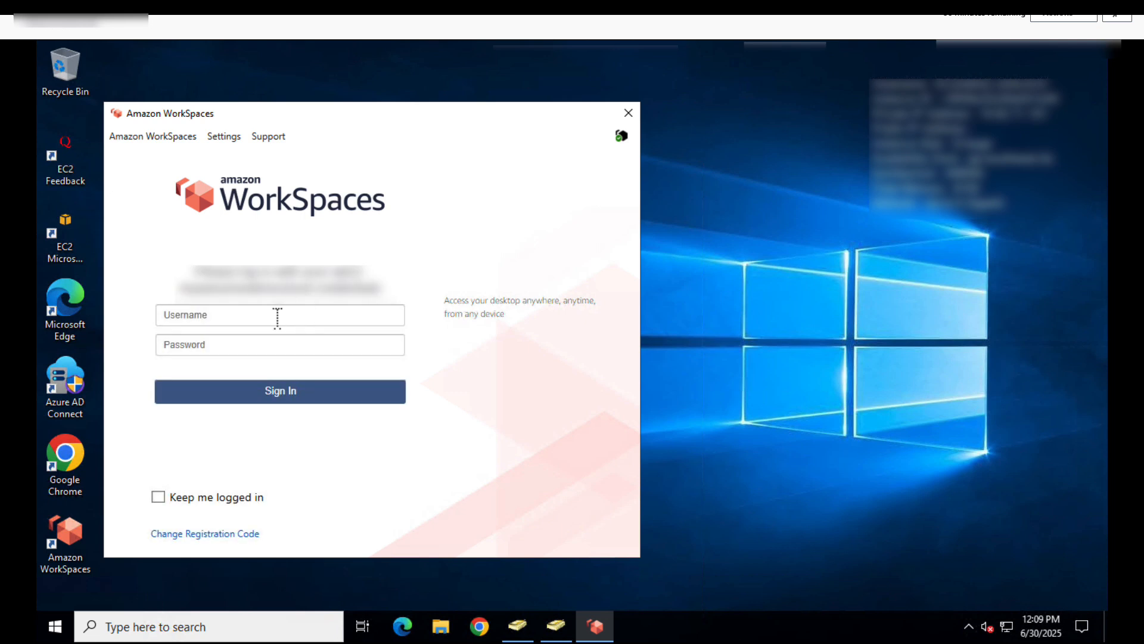
pyautogui.click(268, 314)
pyautogui.write('ecdj')
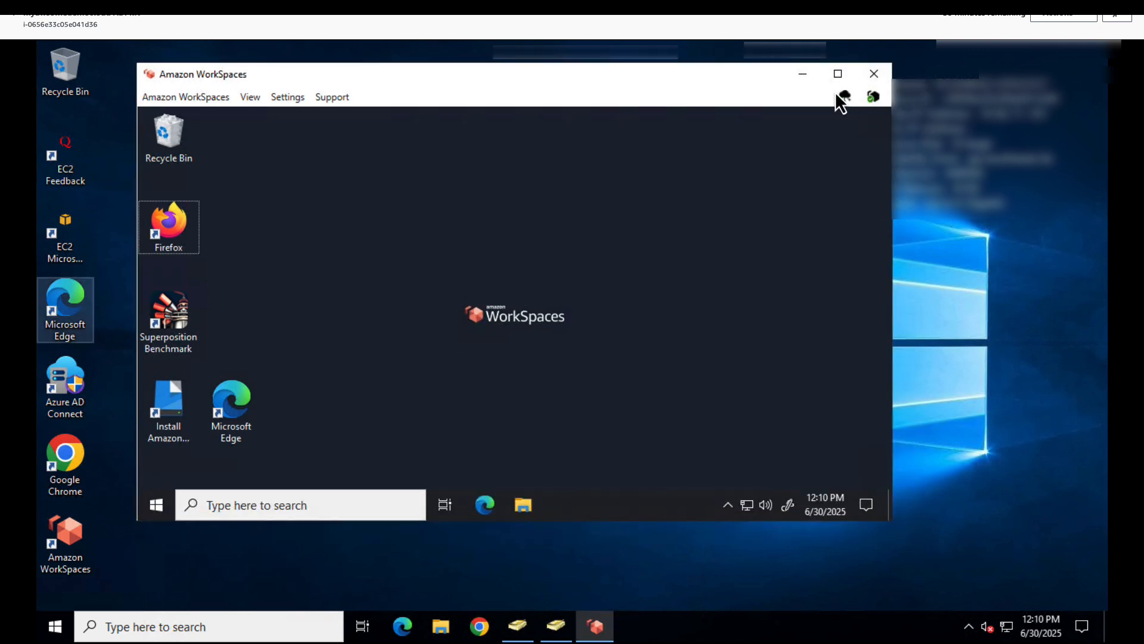
pyautogui.click(874, 95)
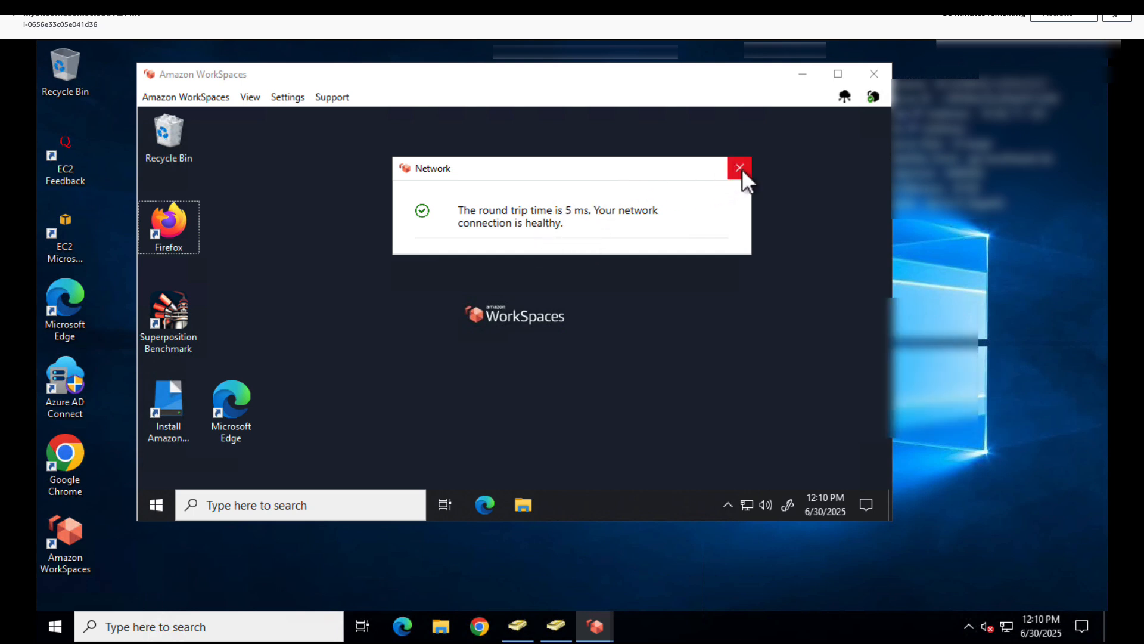
pyautogui.click(1123, 14)
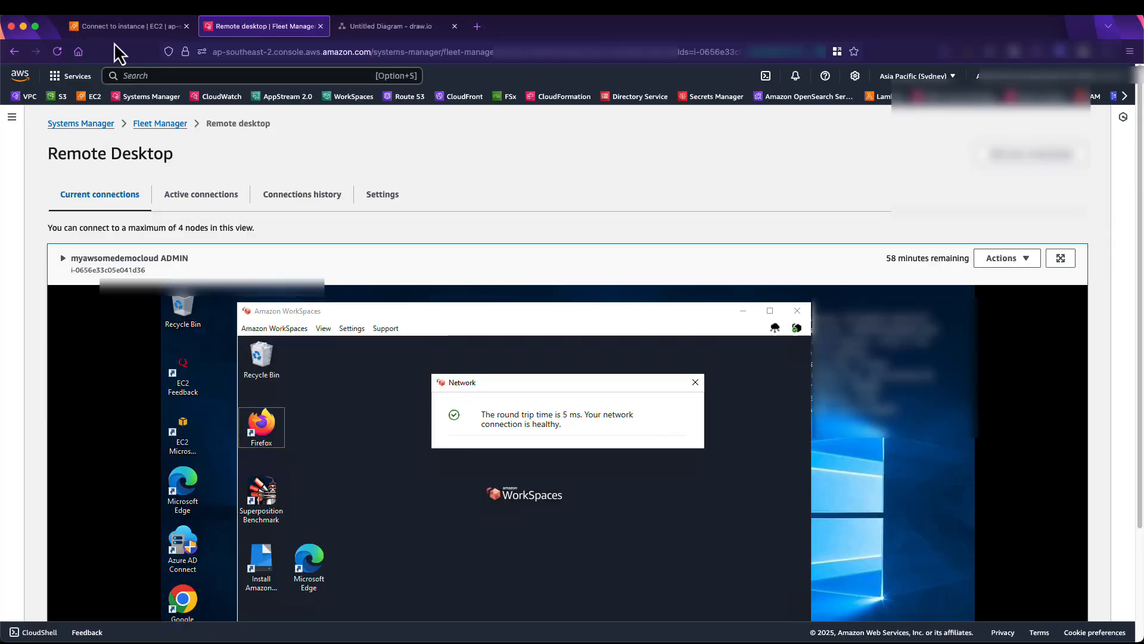
# Move between the EC2 connect page and the WorkSpaces console, then review the draw.io architecture diagram.
pyautogui.click(118, 30)
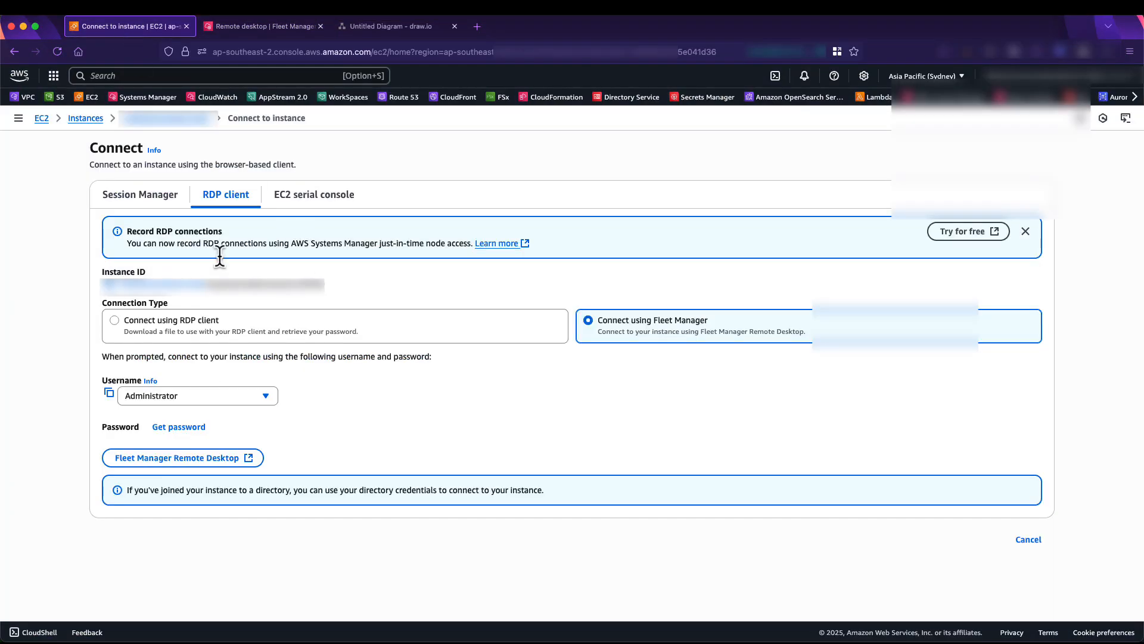
pyautogui.click(341, 97)
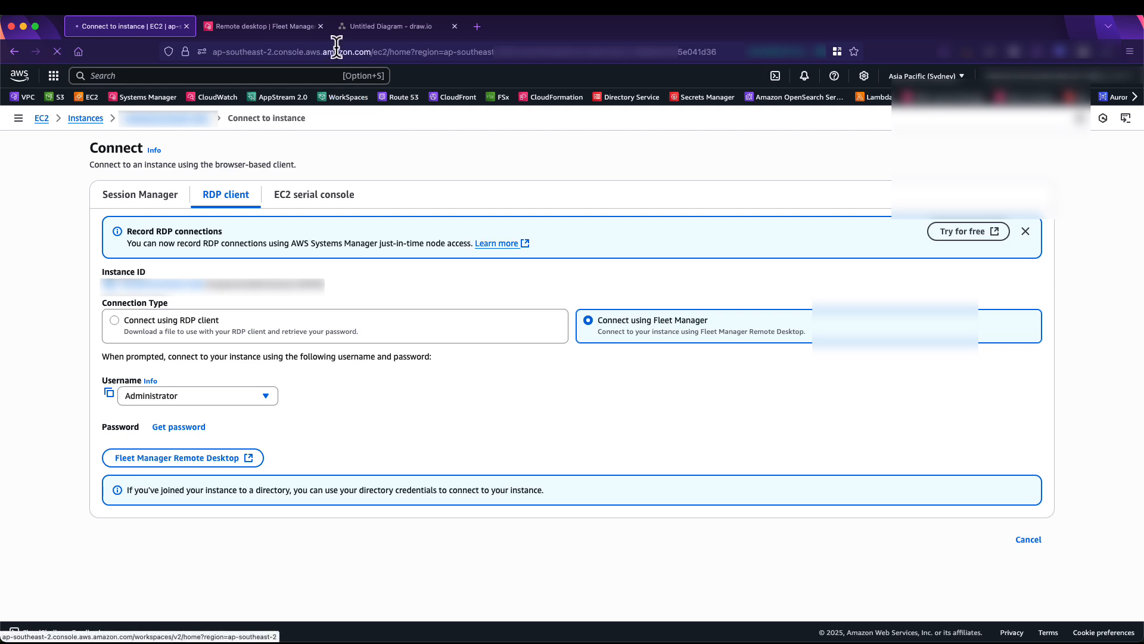
pyautogui.click(388, 29)
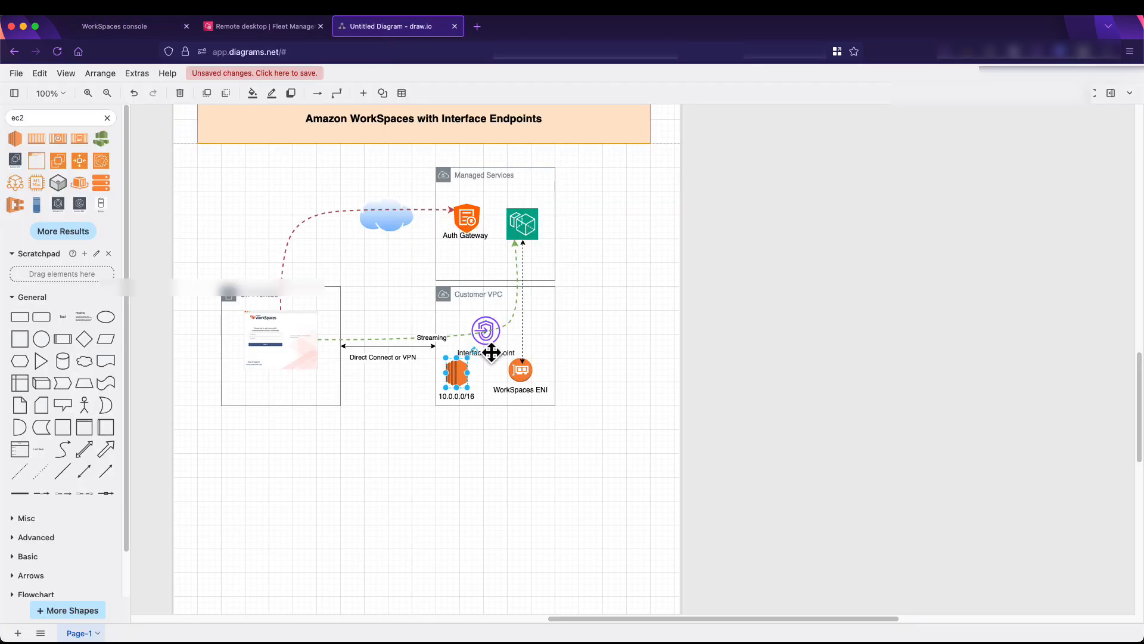
pyautogui.scroll(5, 492, 352)
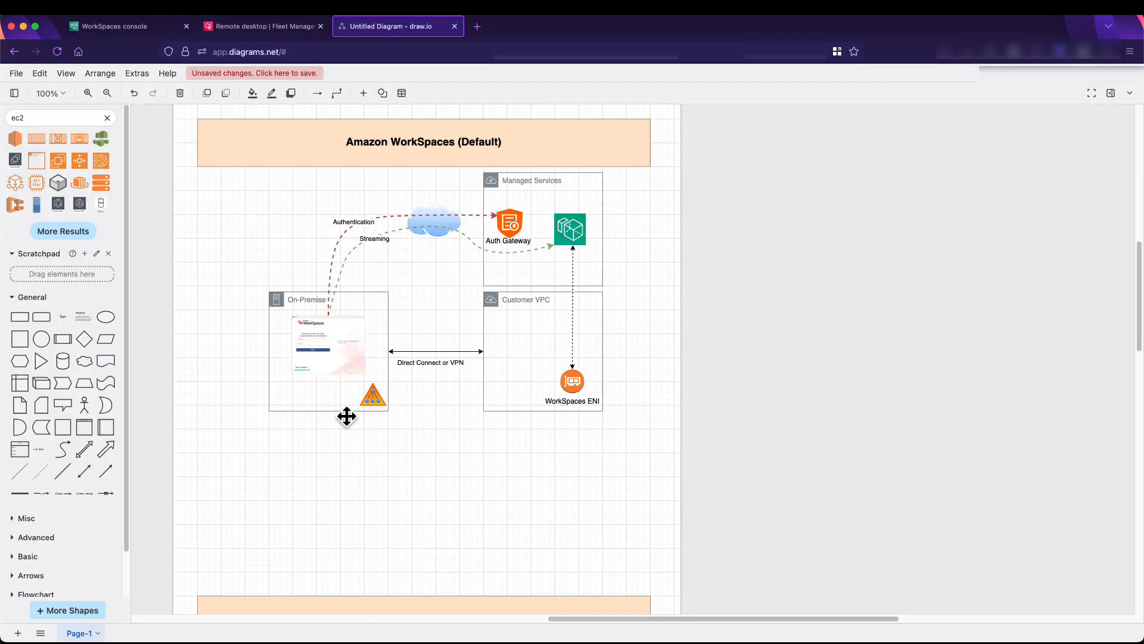
pyautogui.scroll(1, 416, 238)
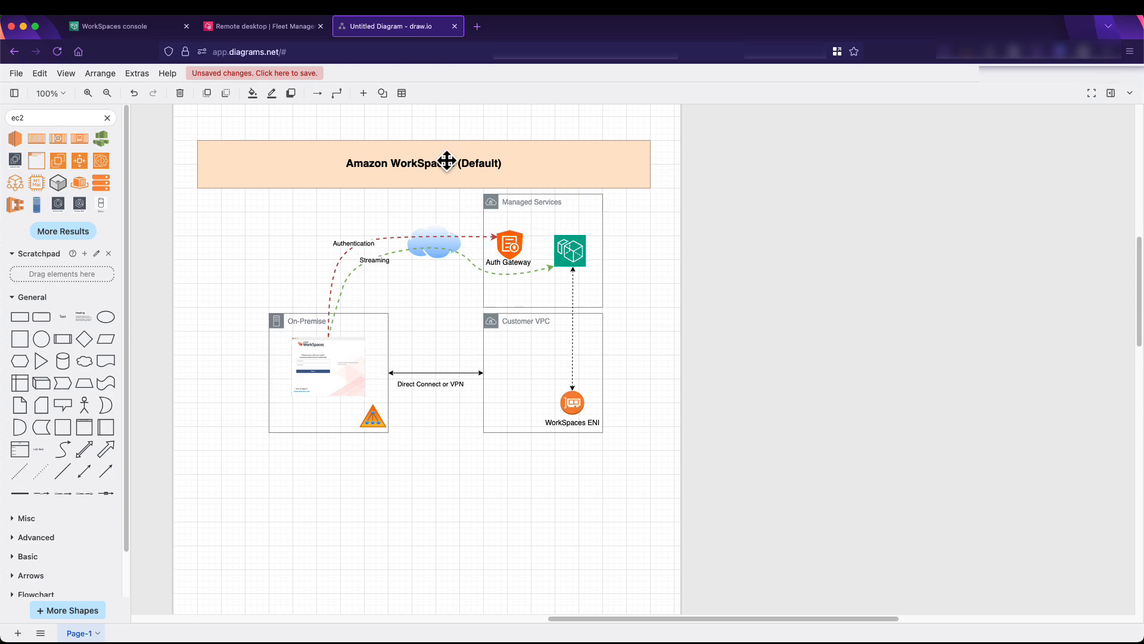
# Return to the Fleet Manager remote desktop session and bring up Windows search on the WorkSpace.
pyautogui.click(131, 27)
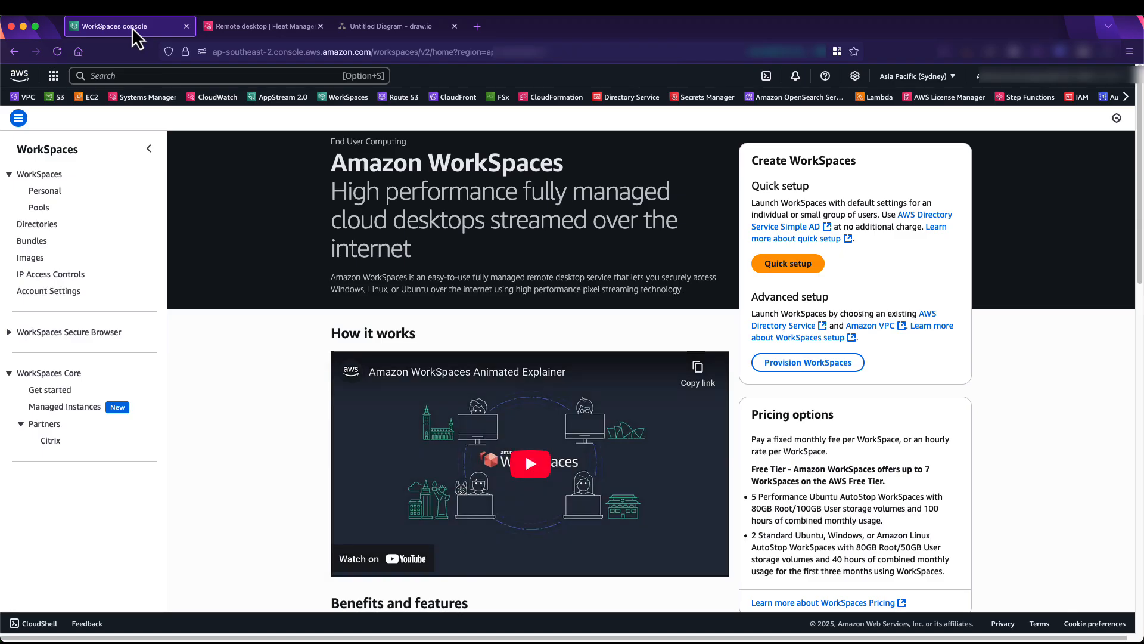
pyautogui.click(288, 28)
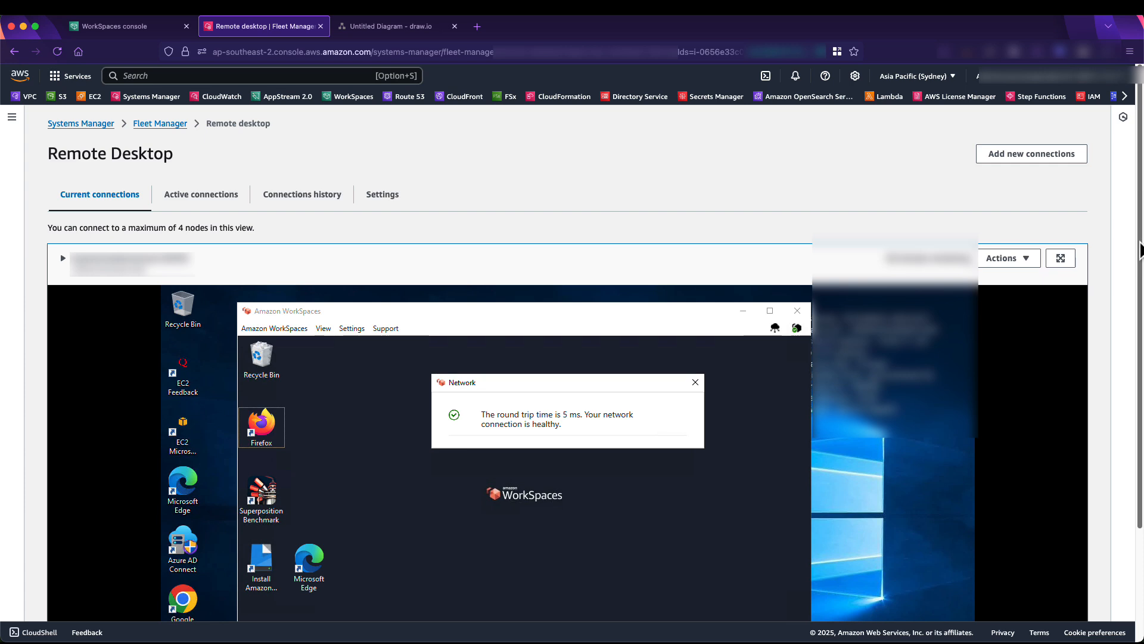
pyautogui.scroll(-2, 1139, 250)
pyautogui.press('super')
# Open Notepad on the WorkSpace and type a short 'was here' test note with a name.
pyautogui.write('notepad')
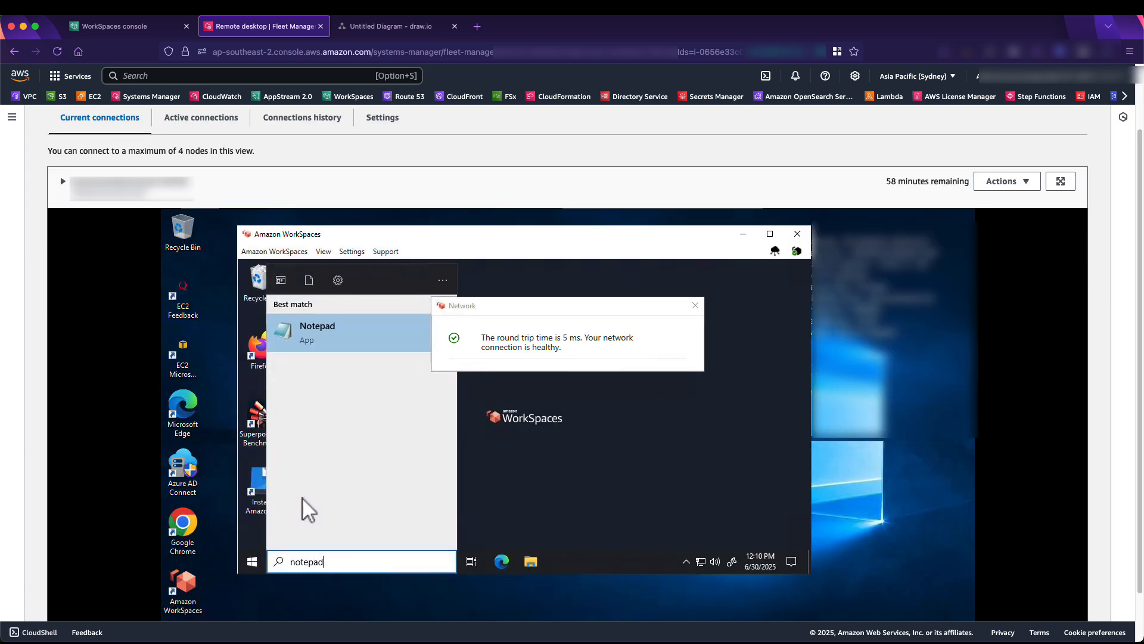
pyautogui.press('Return')
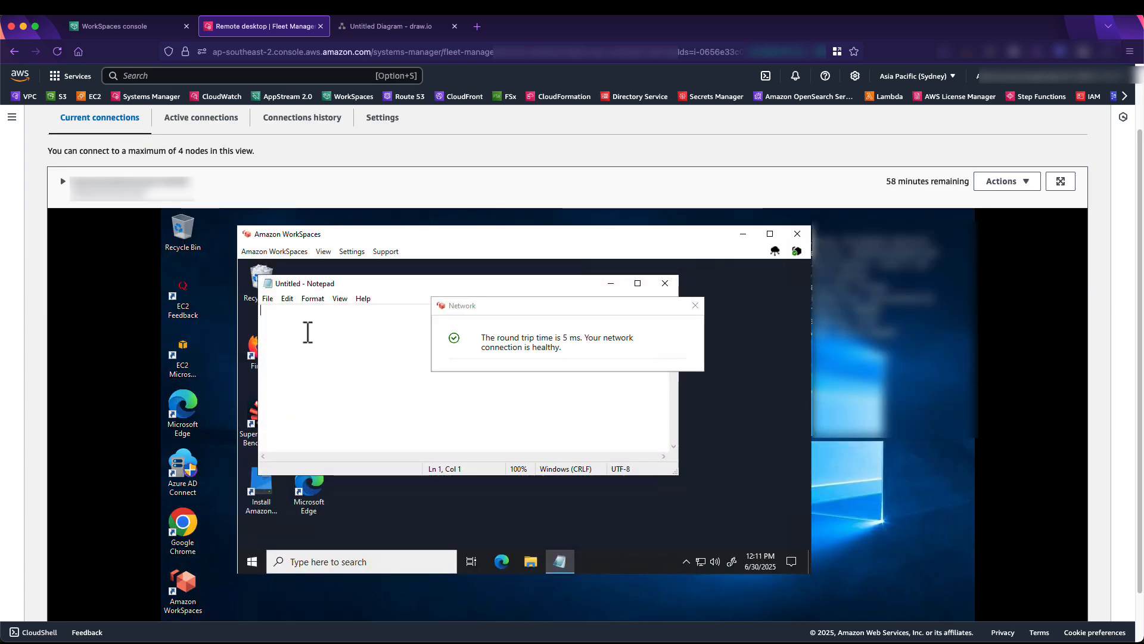
pyautogui.write('Jameswas here')
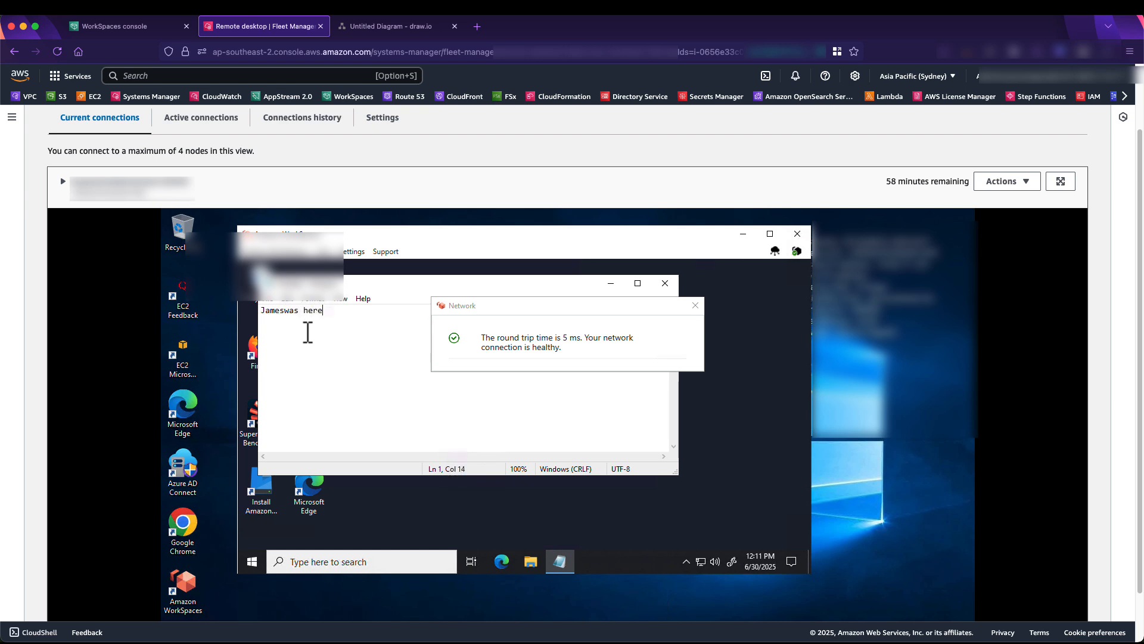
# Fix the missing space in the note, append a dash, and return to the WorkSpaces console.
pyautogui.moveTo(288, 312); pyautogui.dragTo(286, 312)
pyautogui.write('w')
pyautogui.click(332, 311)
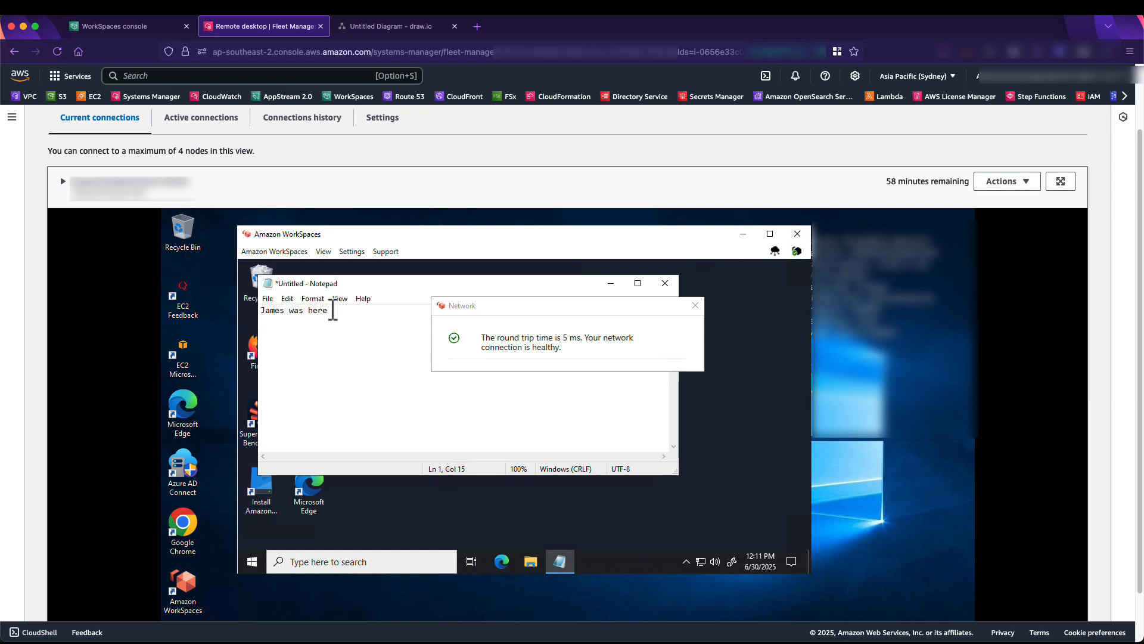
pyautogui.write('- via privatelink')
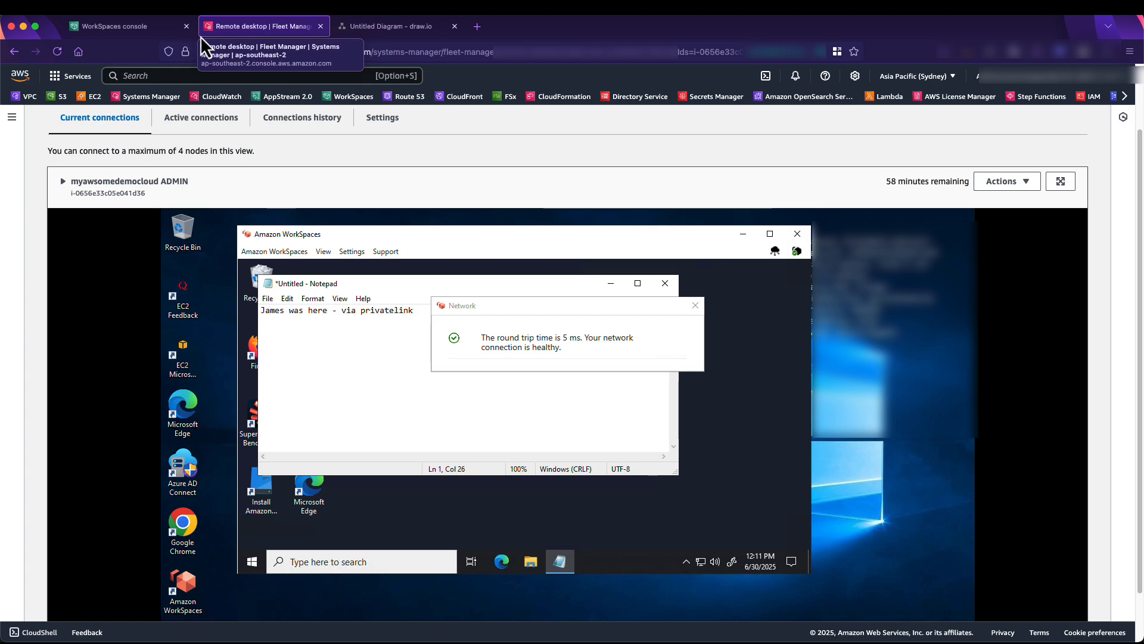
pyautogui.click(159, 29)
# Switch the myawsomedemo.cloud directory's streaming endpoint to Internet (default), save, and return to the remote desktop.
pyautogui.click(37, 225)
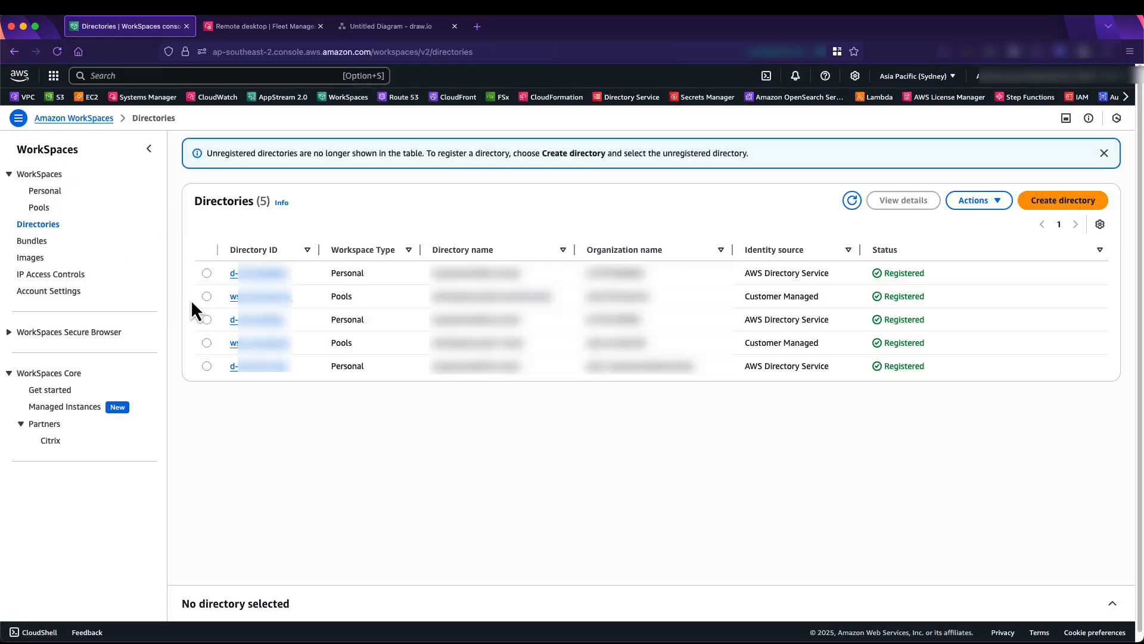
pyautogui.click(253, 370)
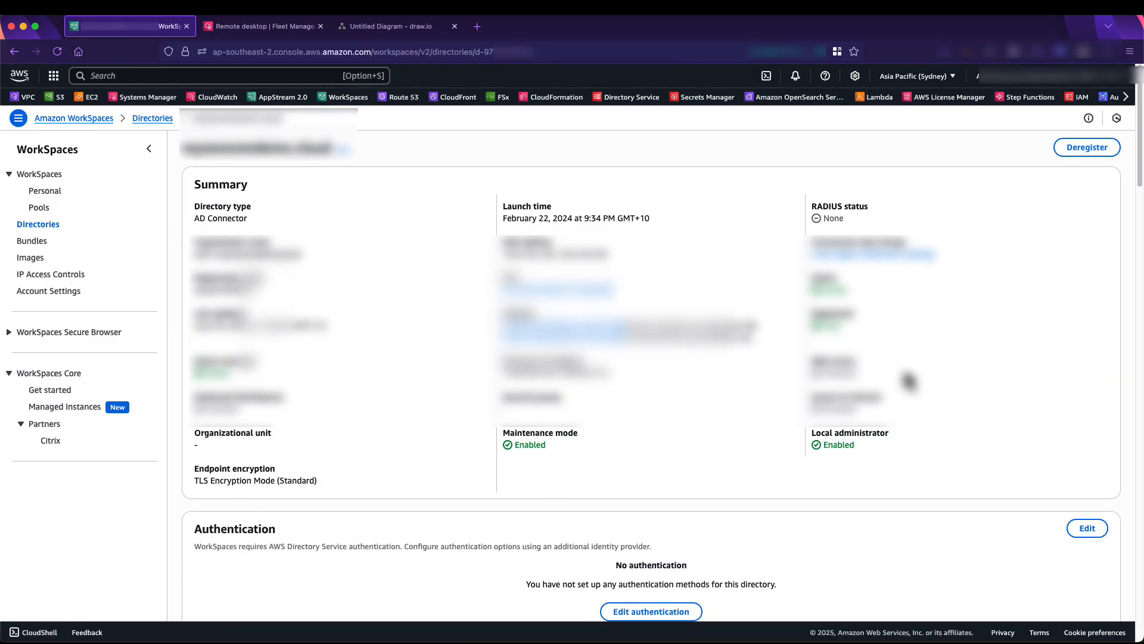
pyautogui.scroll(-15, 418, 429)
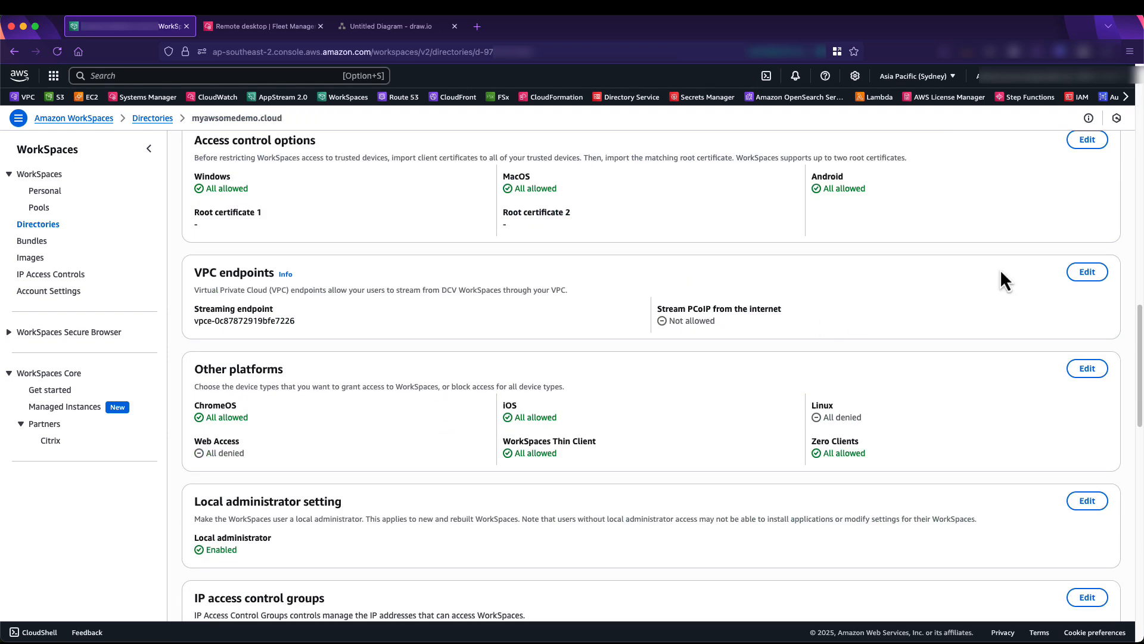
pyautogui.click(1087, 272)
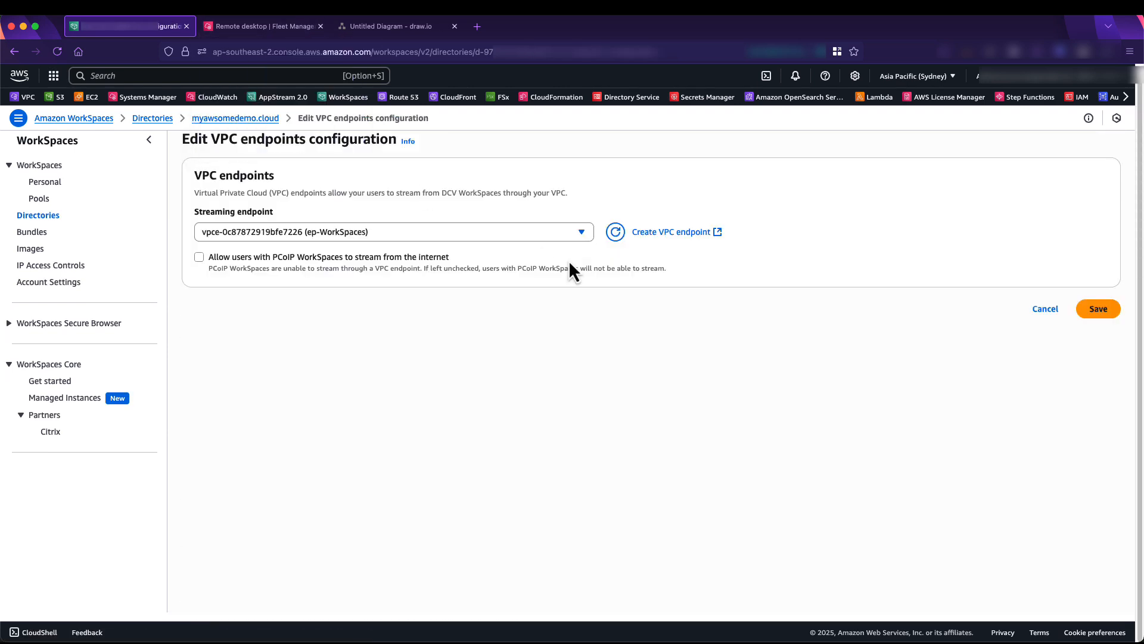
pyautogui.click(344, 234)
pyautogui.click(264, 269)
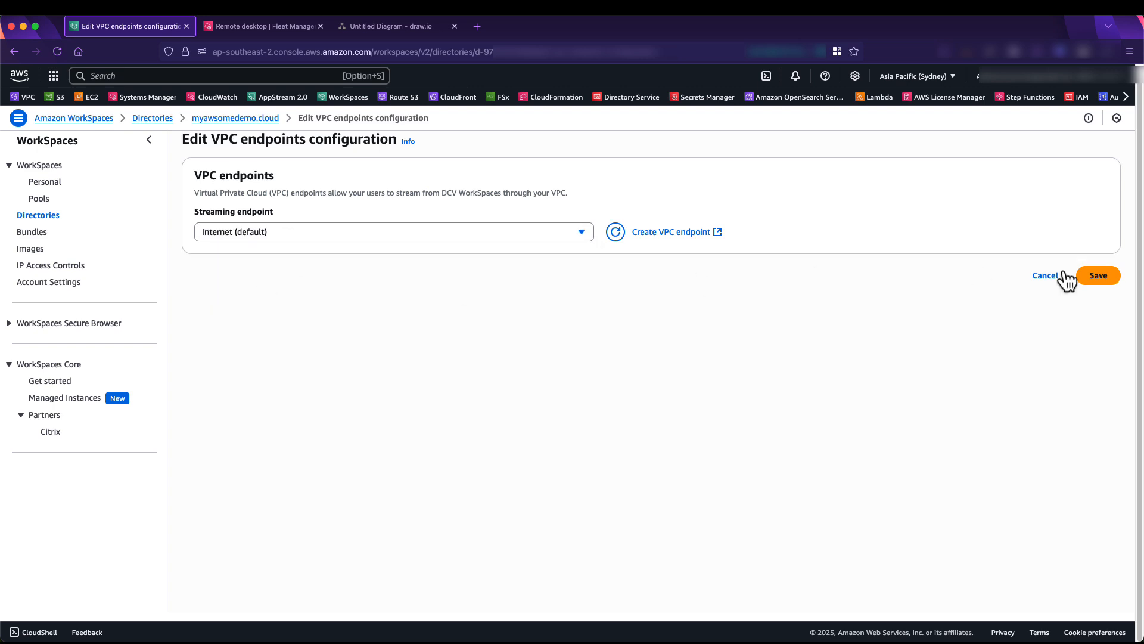
pyautogui.click(1100, 275)
pyautogui.click(270, 29)
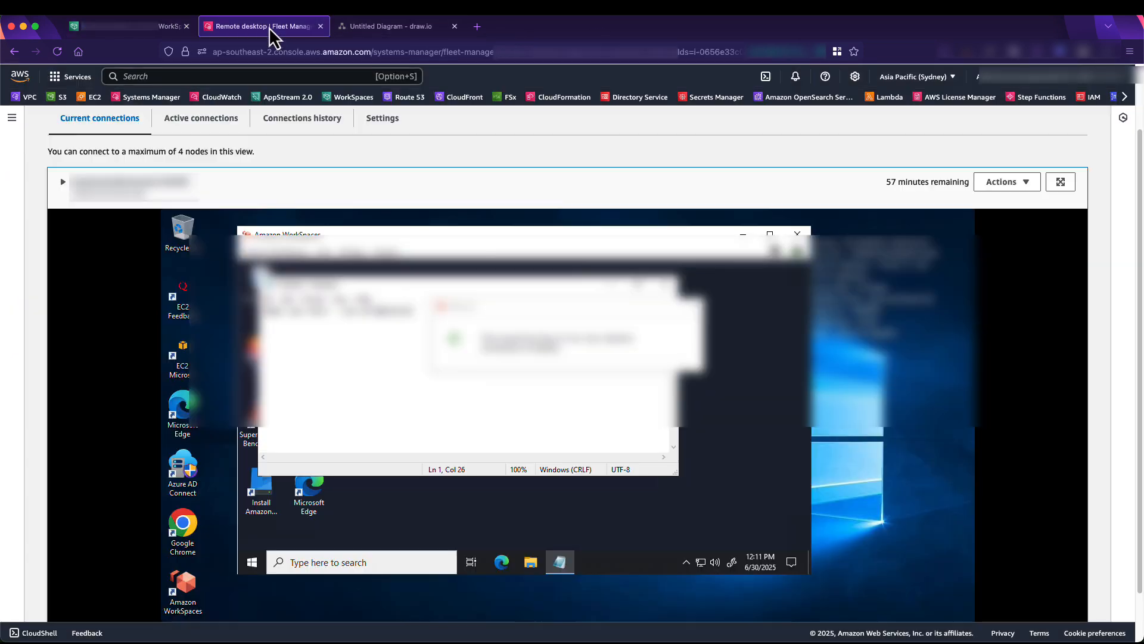
# Close the network health dialog and launch Microsoft Edge from the WorkSpace taskbar.
pyautogui.click(691, 305)
pyautogui.click(736, 307)
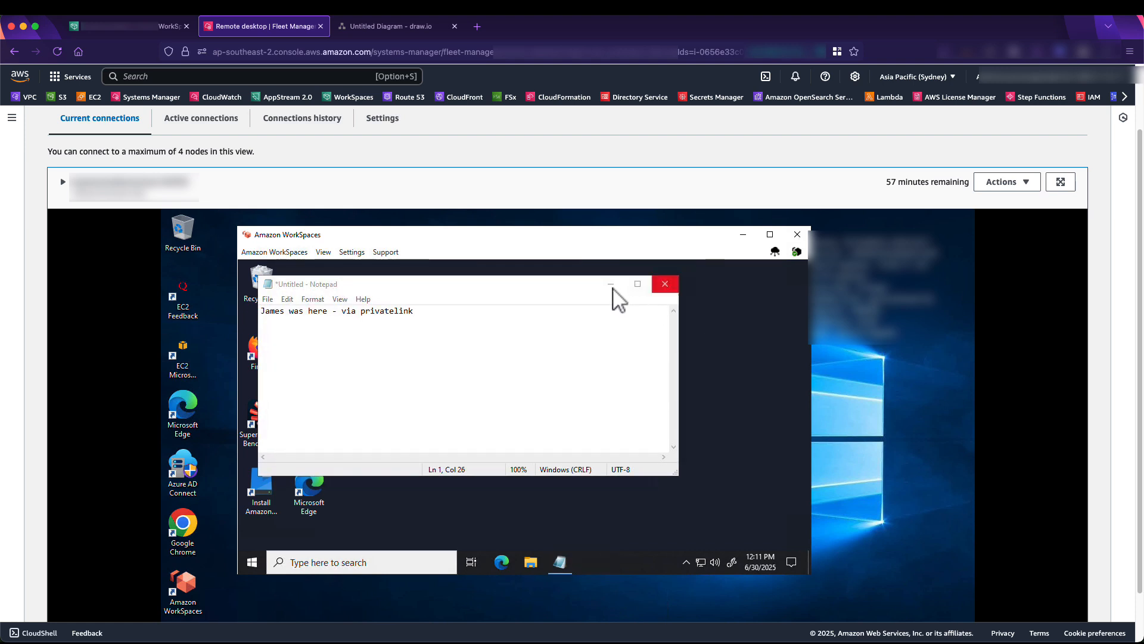
pyautogui.click(501, 563)
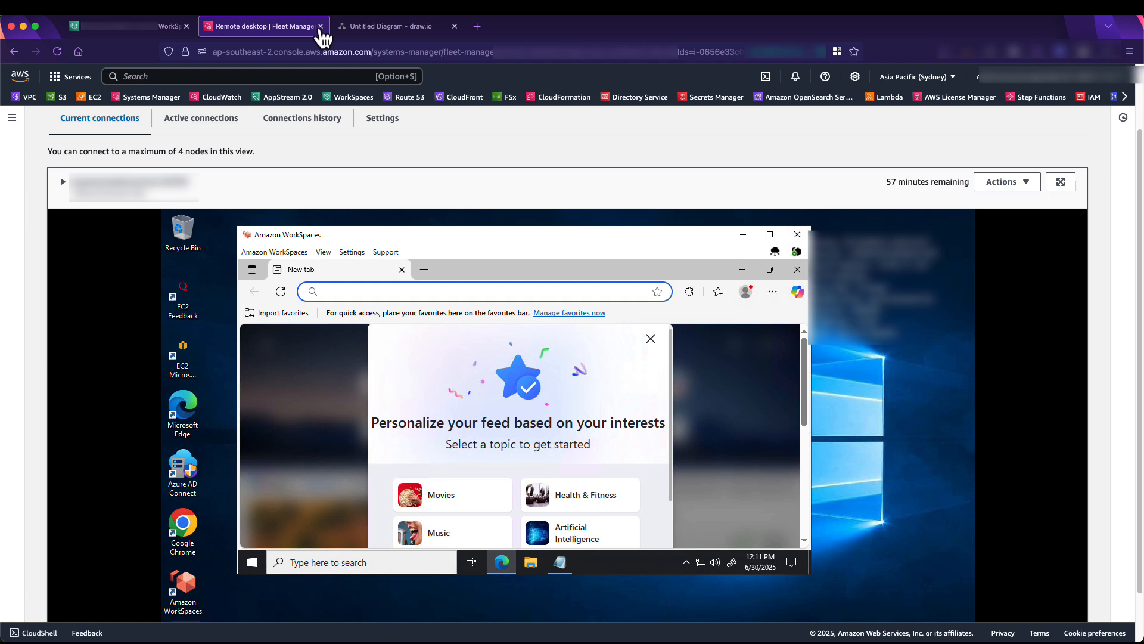
# Launch the Amazon WorkSpaces app on the Mac, begin signing in, and arrange its window.
pyautogui.press('super+space')
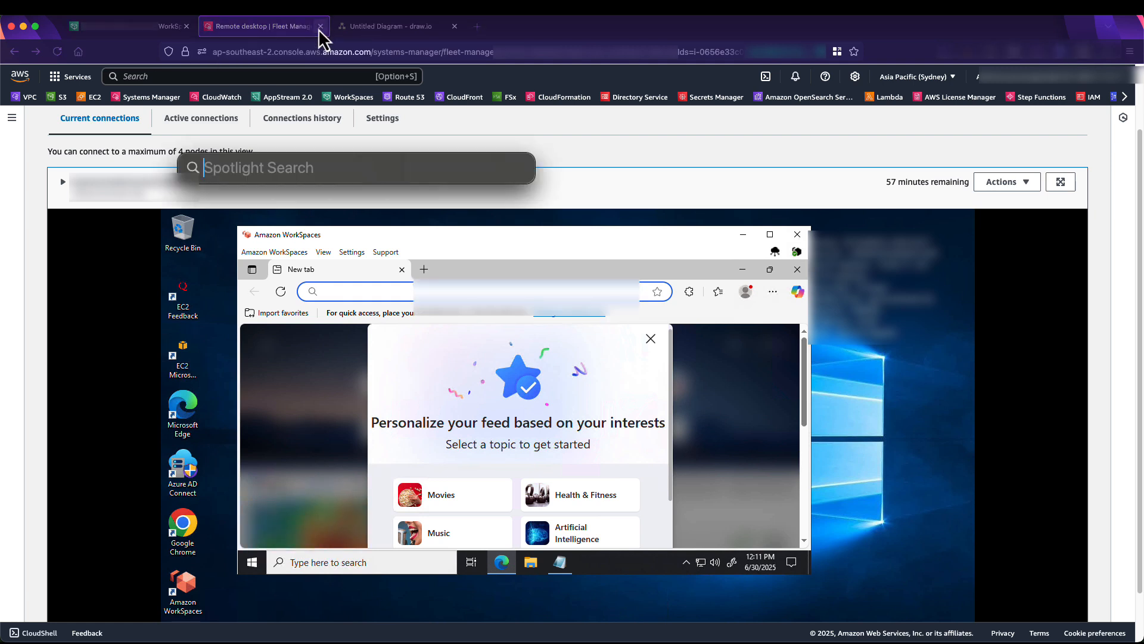
pyautogui.write('workspaces')
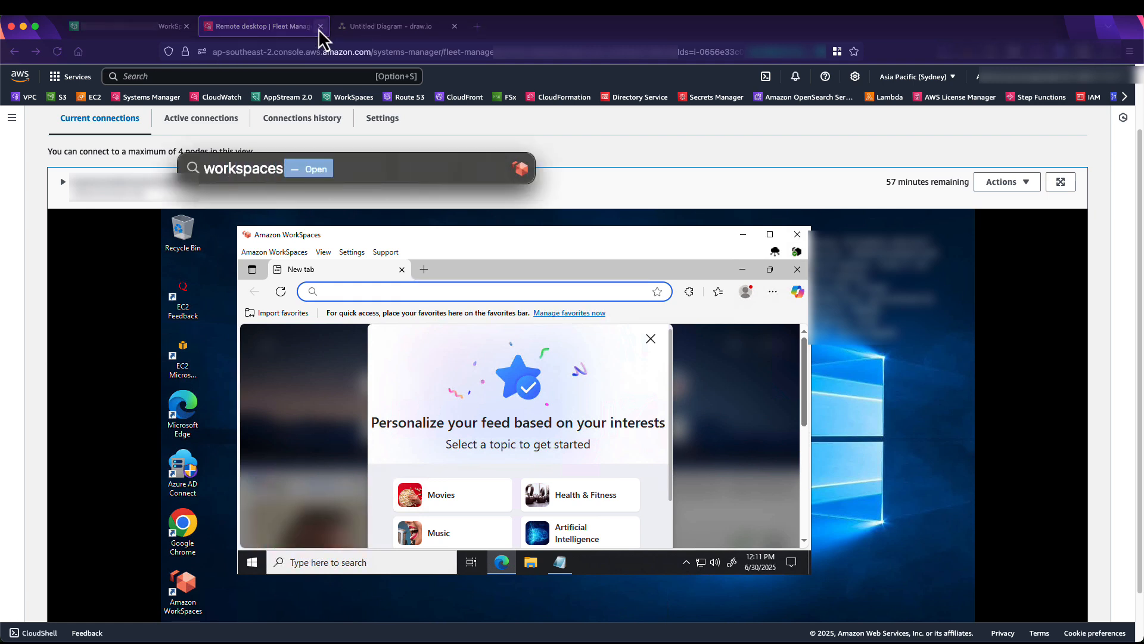
pyautogui.press('Return')
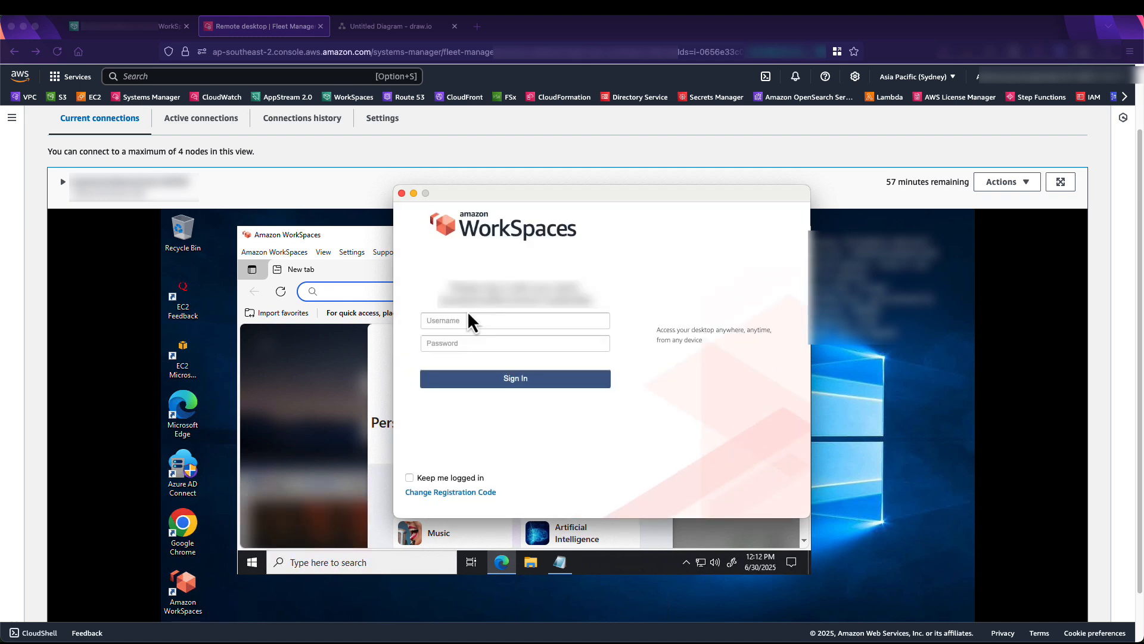
pyautogui.click(449, 321)
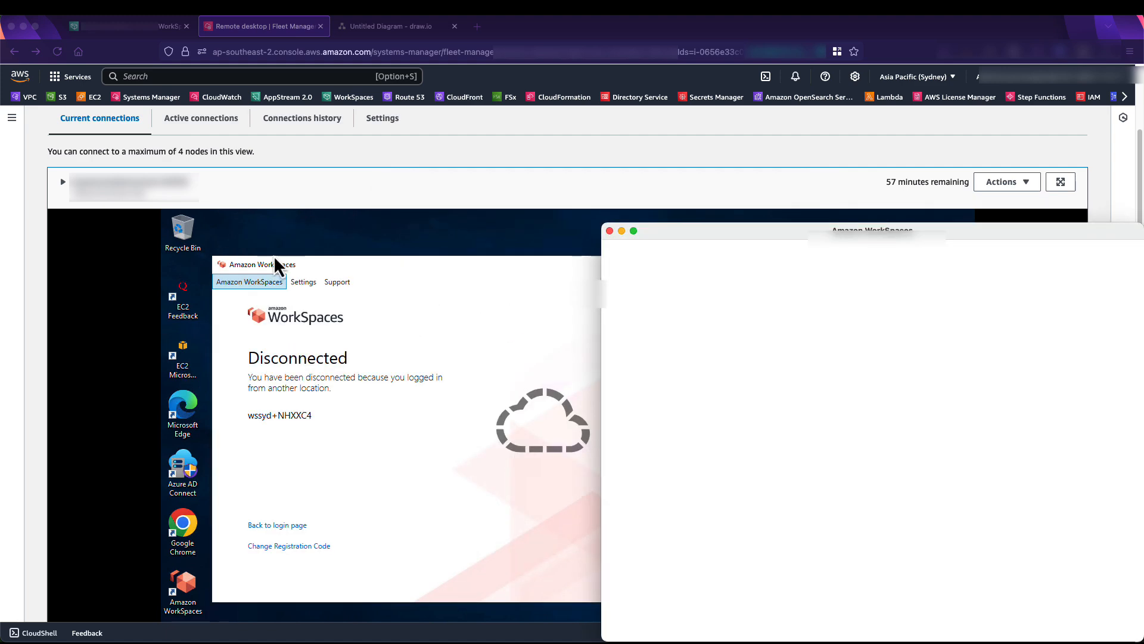
pyautogui.moveTo(325, 263); pyautogui.dragTo(609, 269)
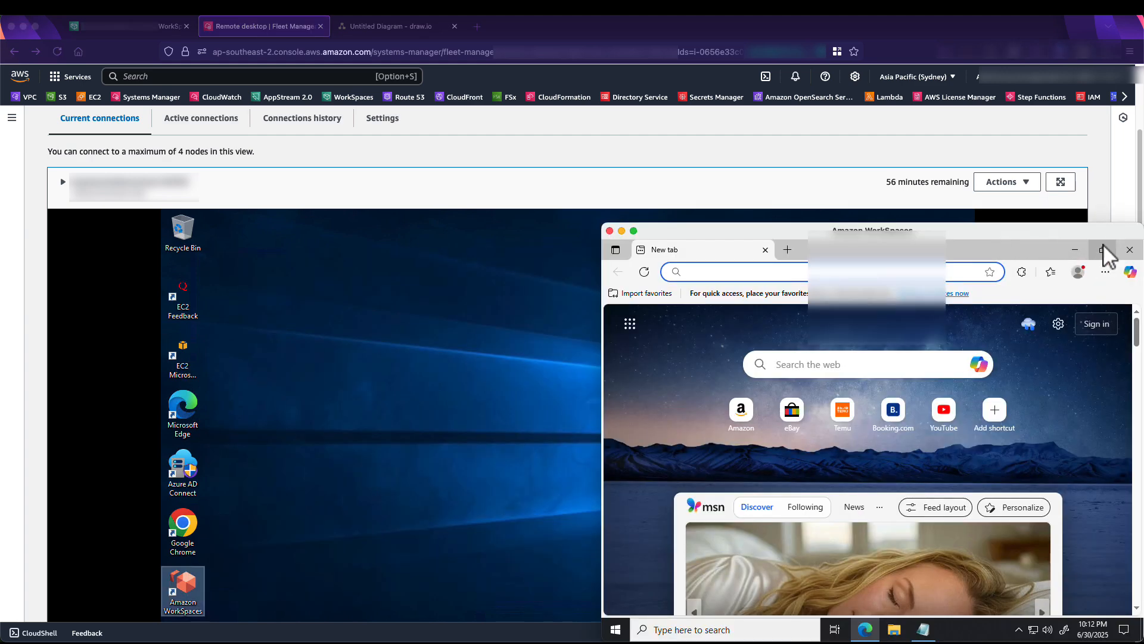
pyautogui.moveTo(1067, 234); pyautogui.dragTo(862, 171)
# Close Edge and Notepad without saving the test note, then view the draw.io diagrams.
pyautogui.click(928, 186)
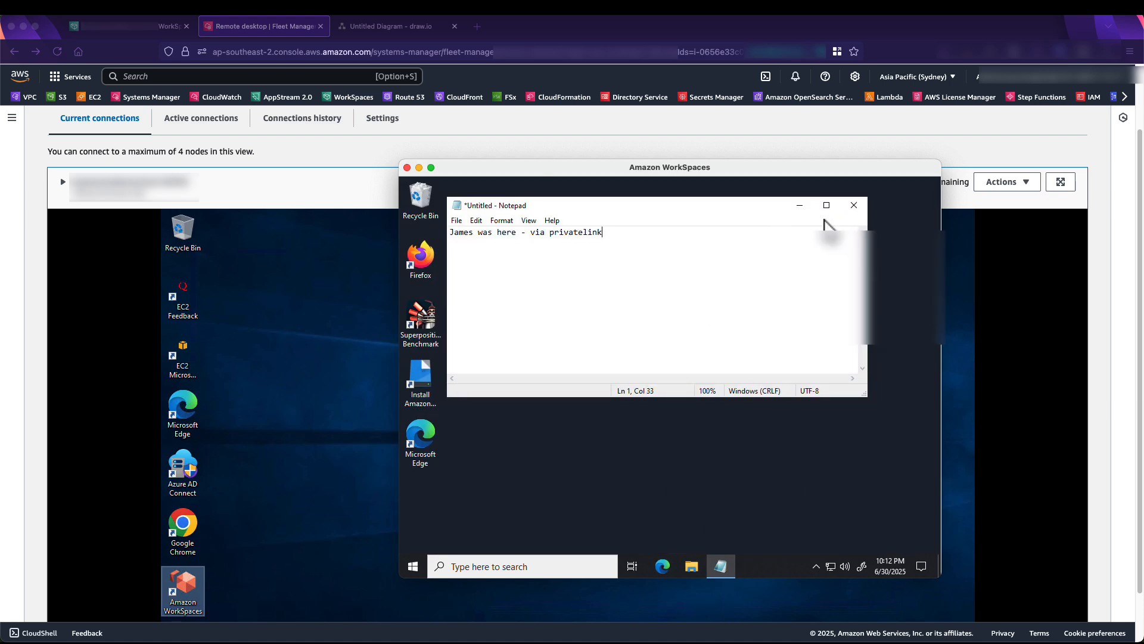
pyautogui.click(854, 205)
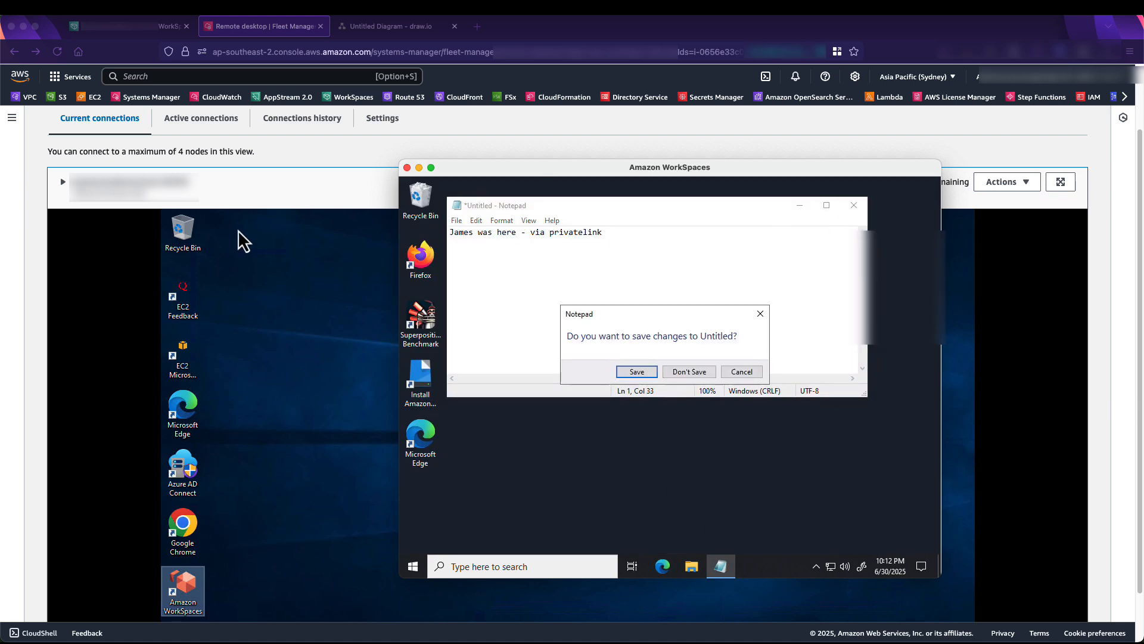
pyautogui.click(689, 372)
pyautogui.moveTo(512, 180); pyautogui.dragTo(581, 188)
pyautogui.click(377, 26)
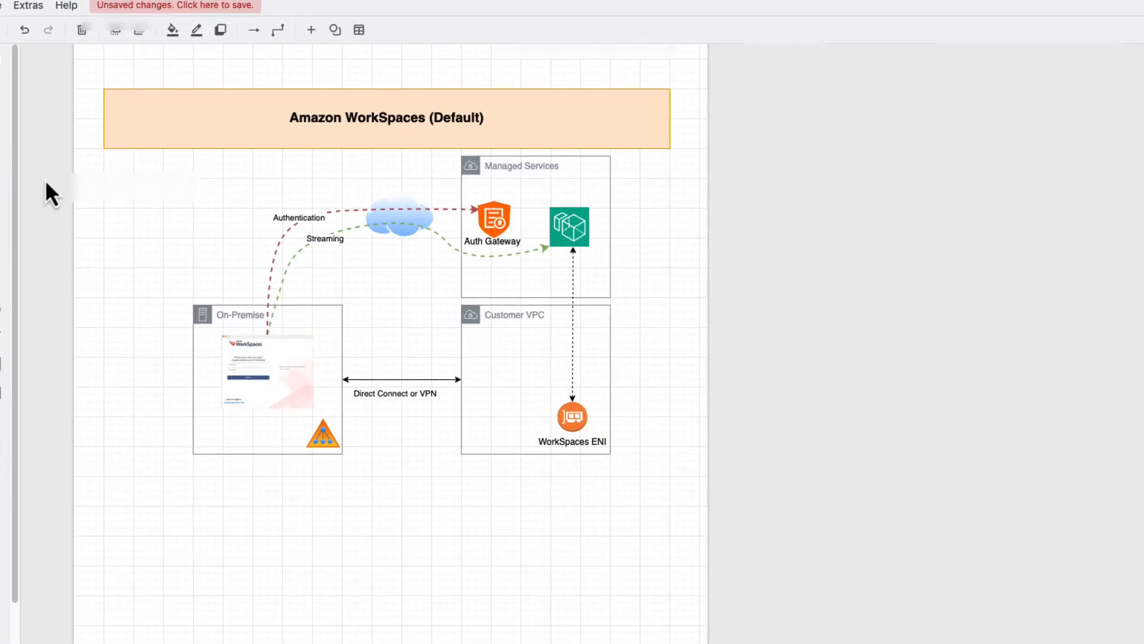
pyautogui.scroll(-10, 605, 304)
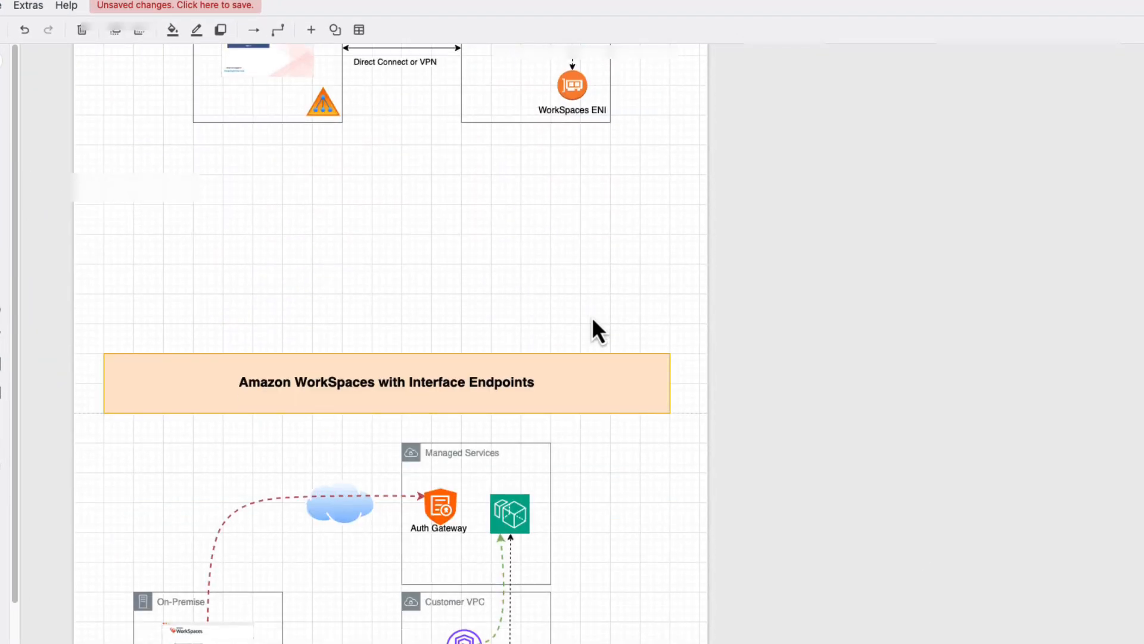